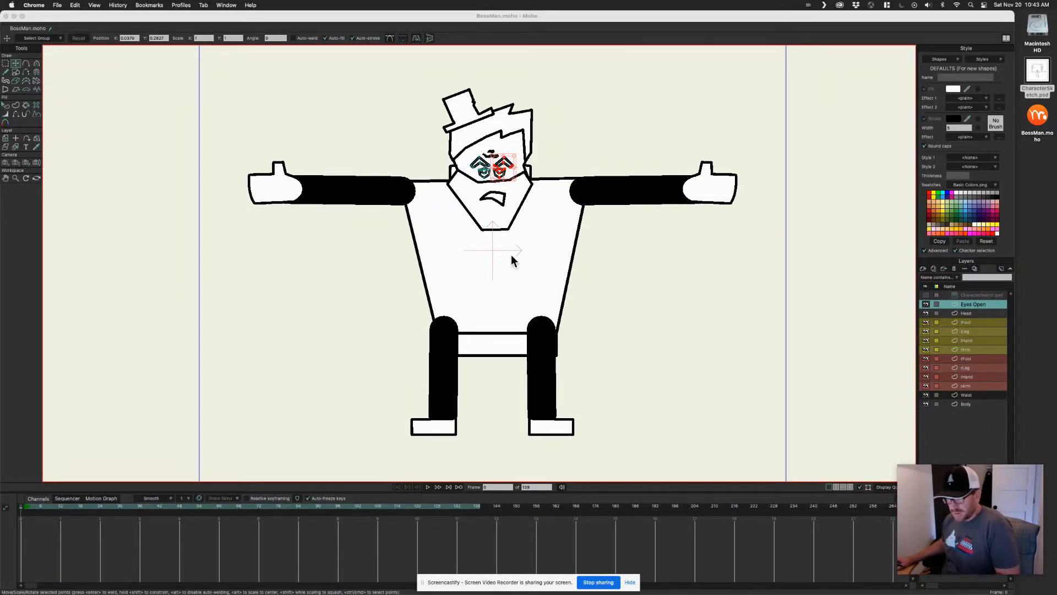
Recolor the right arm shape with a grey fill and remove its outline
mouse_move(488, 229)
left_mouse_down()
mouse_move(656, 247)
mouse_move(496, 234)
left_mouse_up()
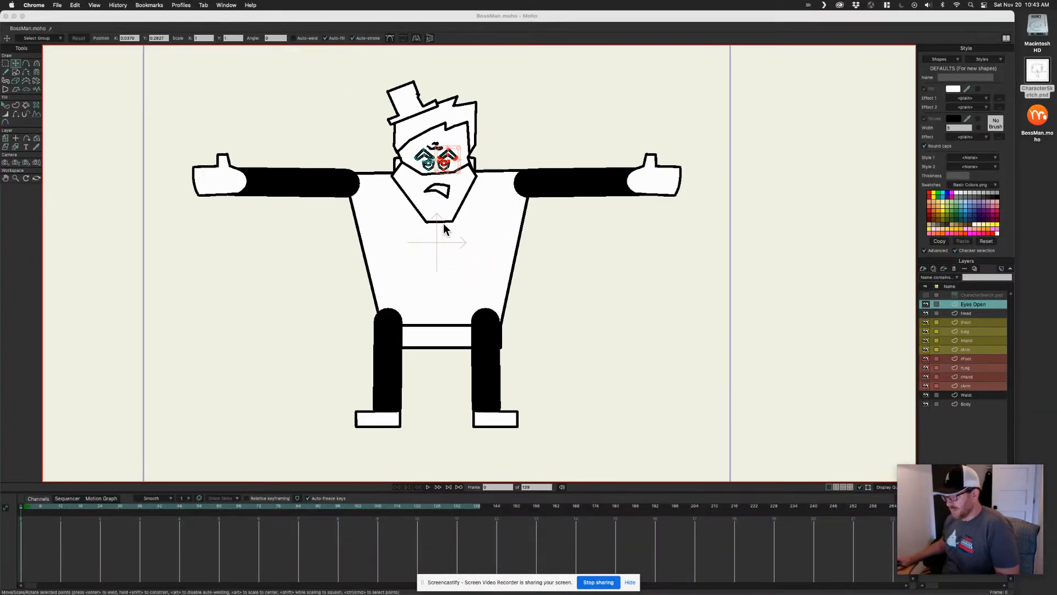
scroll(497, 234, "up", 5)
scroll(484, 232, "down", 2)
left_click_drag(387, 227, 446, 273)
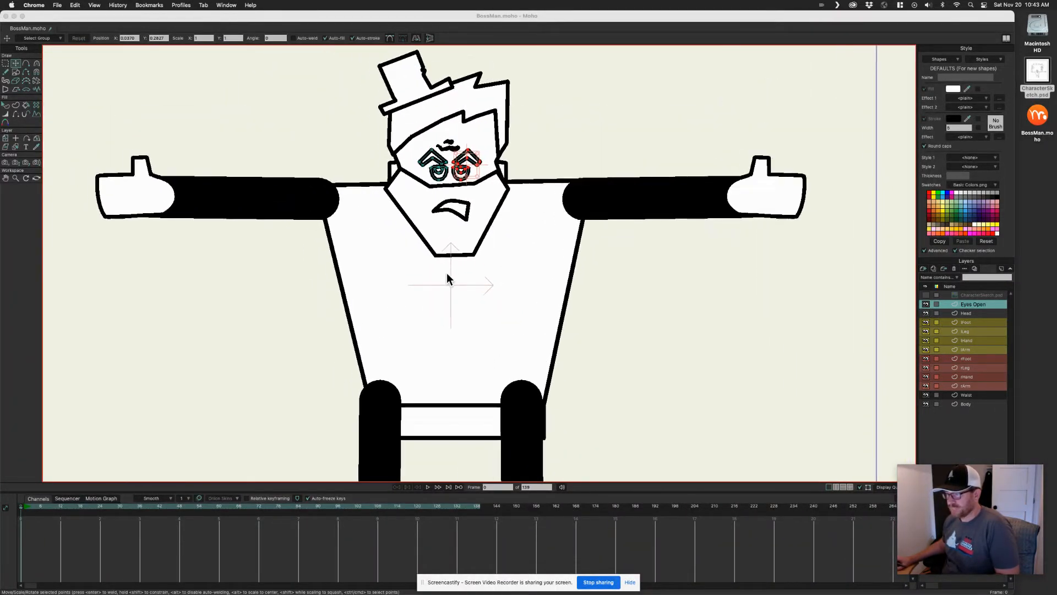
scroll(529, 260, "up", 3)
scroll(512, 260, "down", 1)
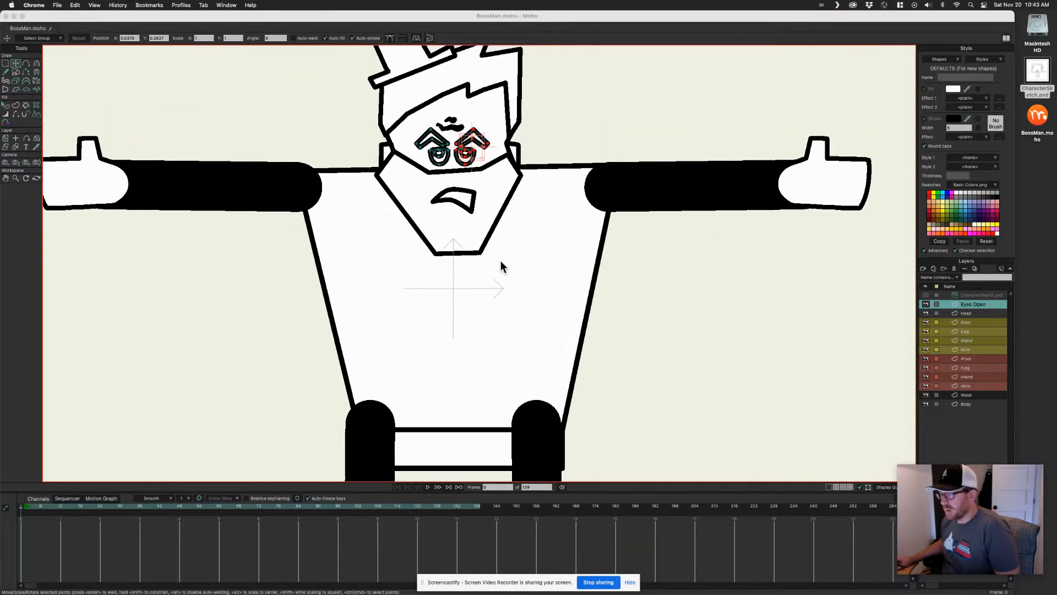
left_click(681, 195)
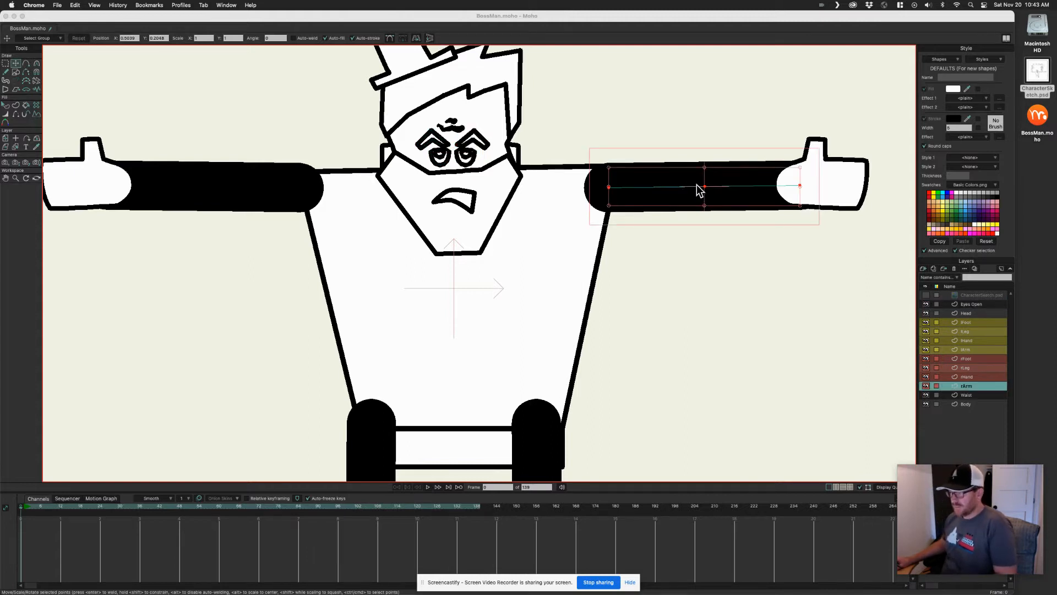
left_click(692, 189)
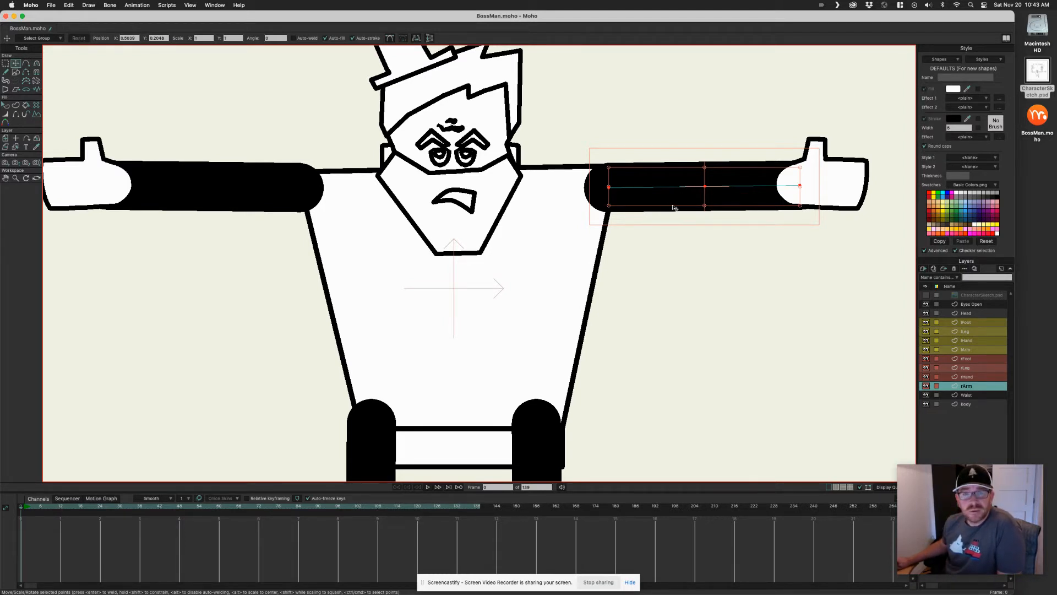
key("q")
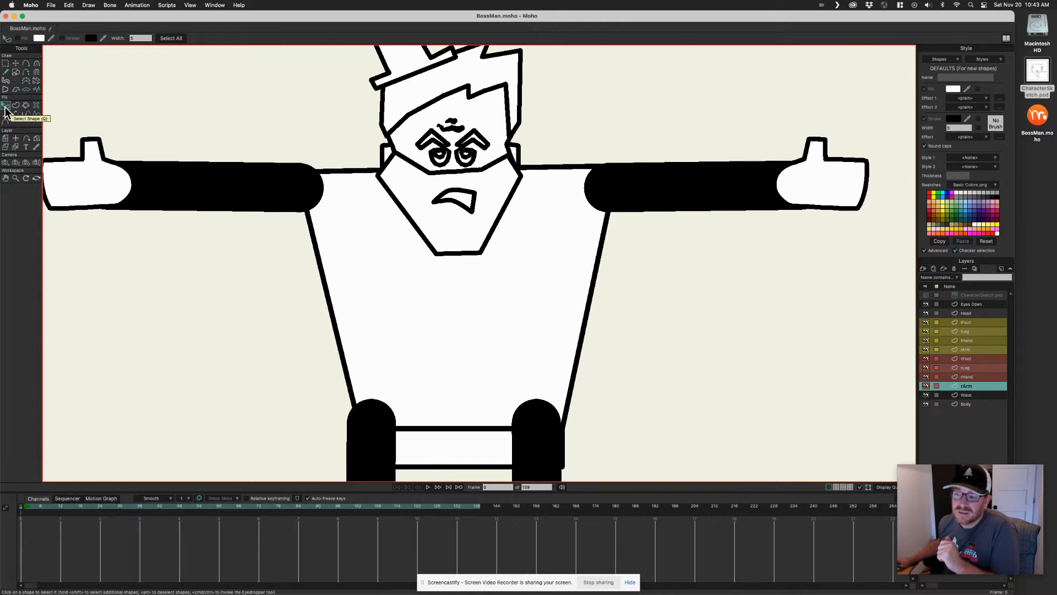
left_click(669, 194)
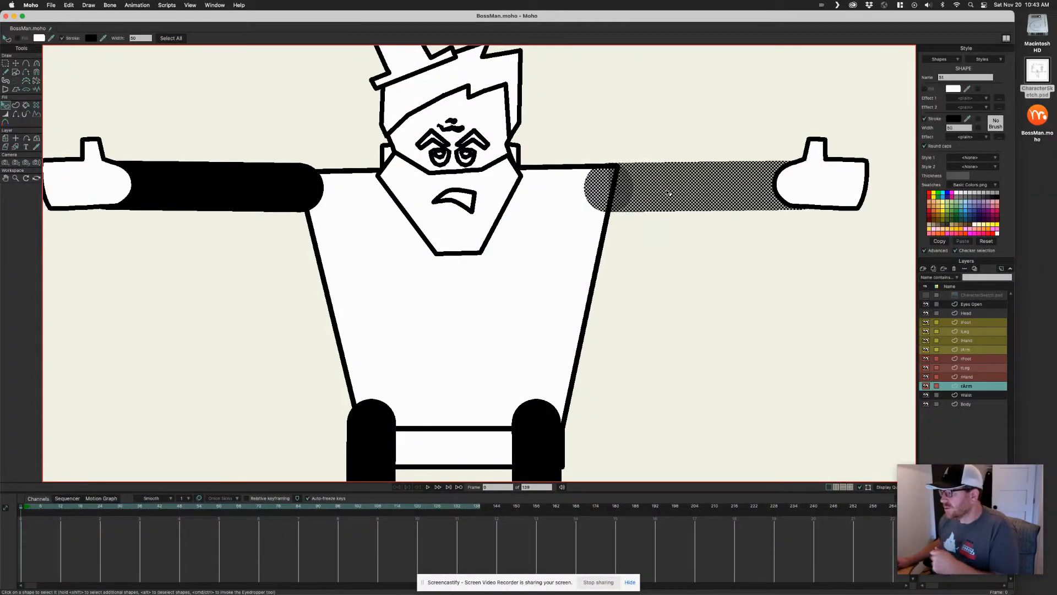
left_click(975, 198)
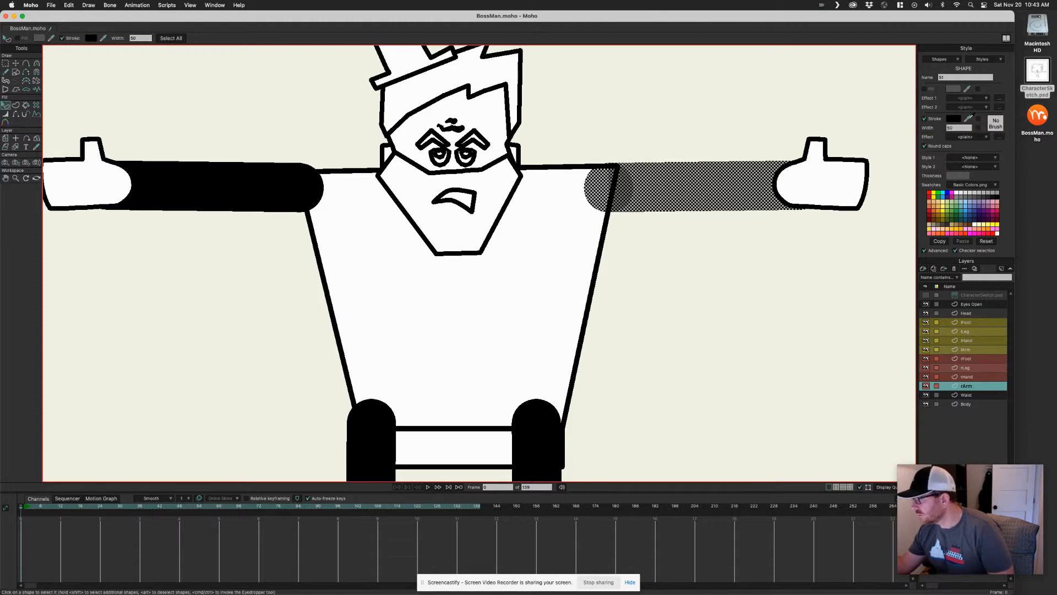
left_click_drag(971, 119, 976, 194)
left_click(789, 229)
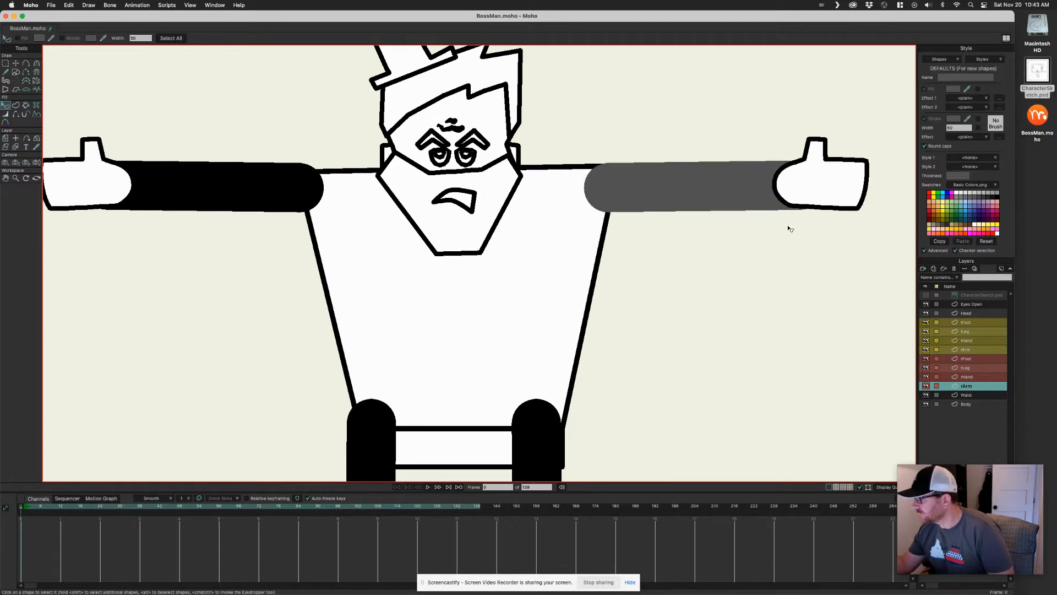
Reselect the right arm and pick a different grey swatch for its fill
left_click(758, 186)
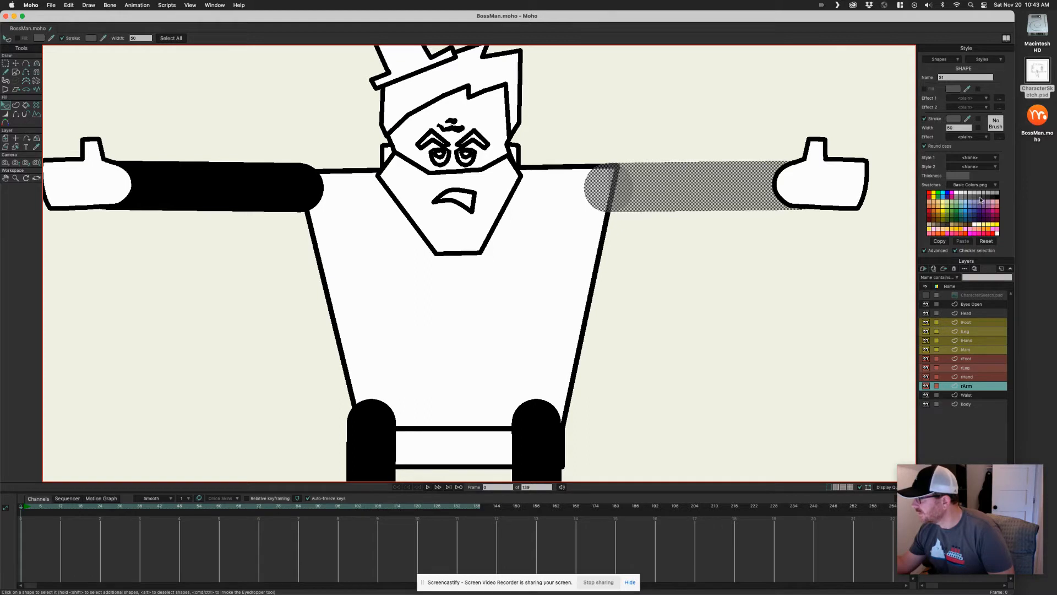
left_click(994, 205)
left_click(996, 207)
left_click(979, 200)
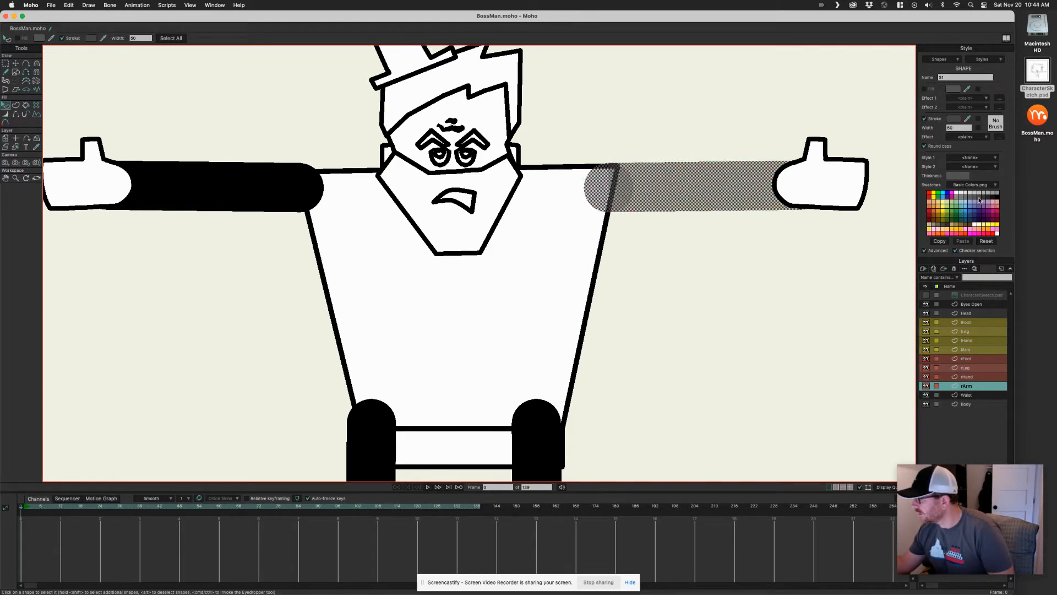
left_click(756, 233)
Select the left arm shape and give it the same grey fill as the right arm
left_click_drag(681, 249, 691, 245)
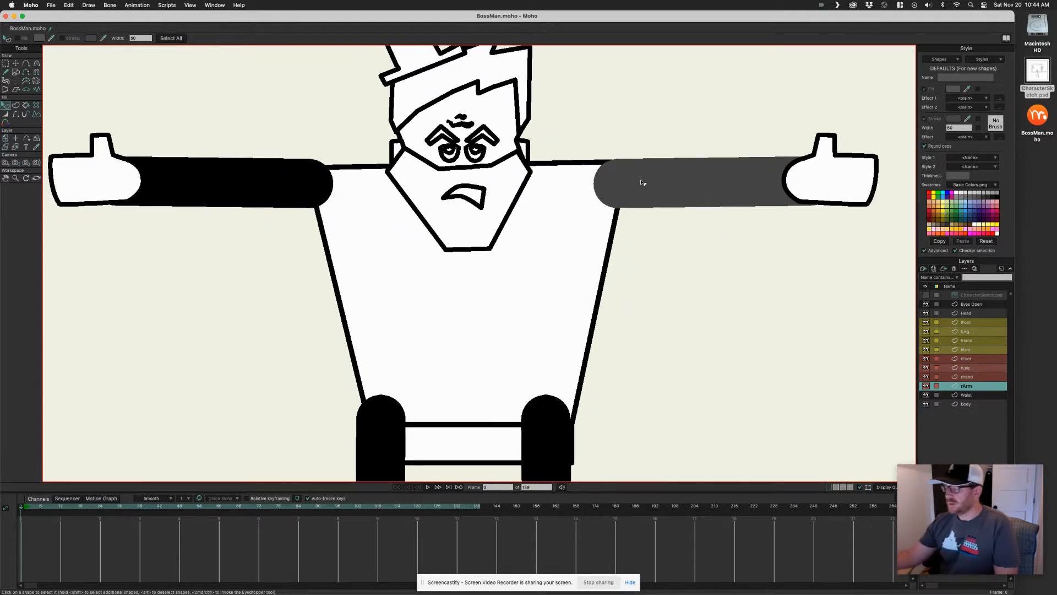
mouse_move(683, 278)
left_mouse_down()
mouse_move(649, 288)
mouse_move(653, 278)
mouse_move(696, 288)
left_mouse_up()
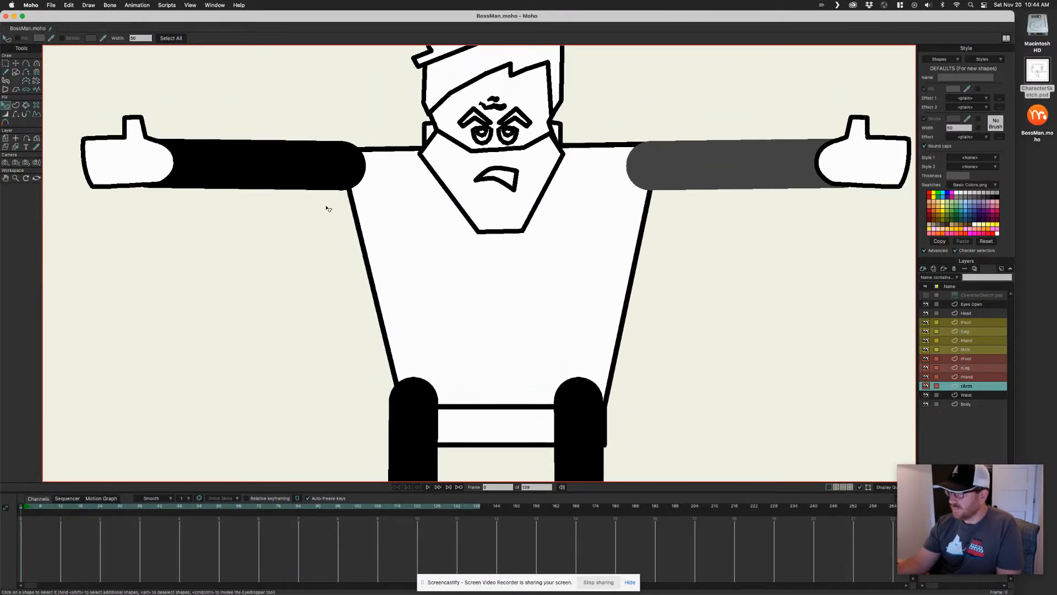
left_click(976, 351)
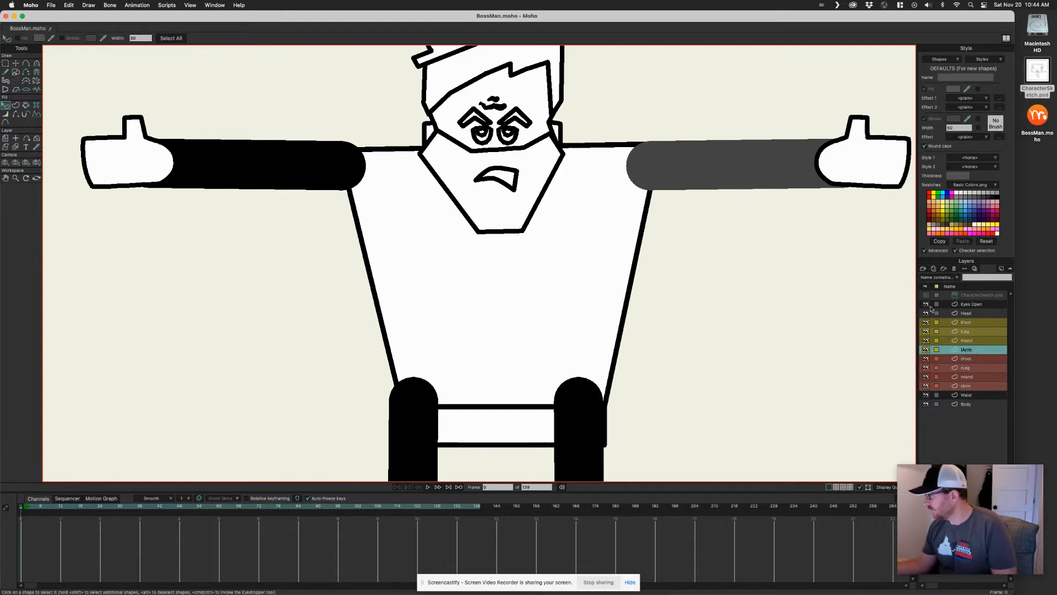
left_click(293, 164)
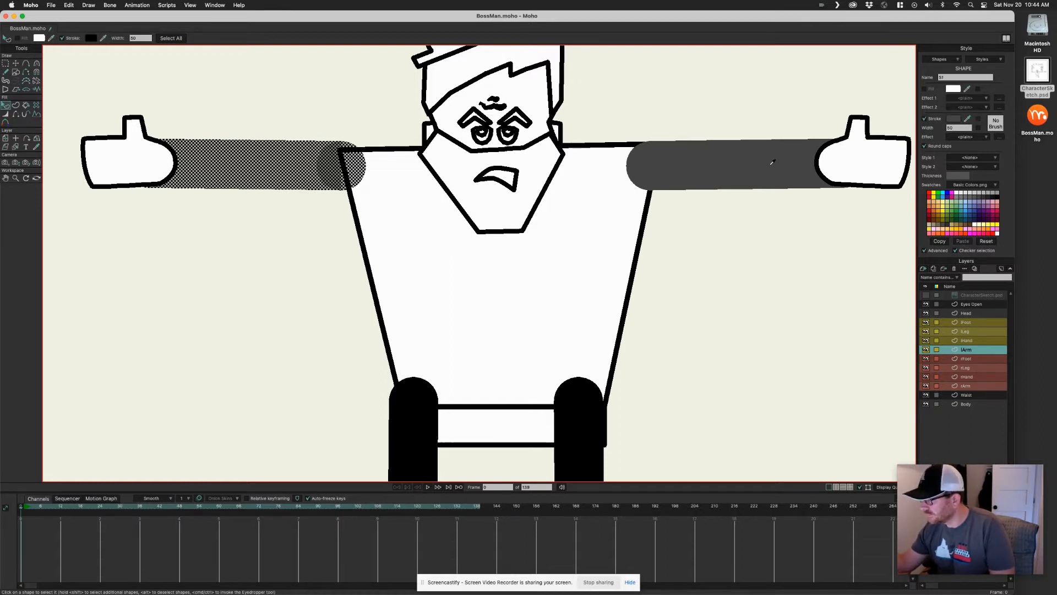
left_click(719, 238)
Select the right leg shape, fill it with the grey and remove its outline
left_click_drag(636, 338, 658, 209)
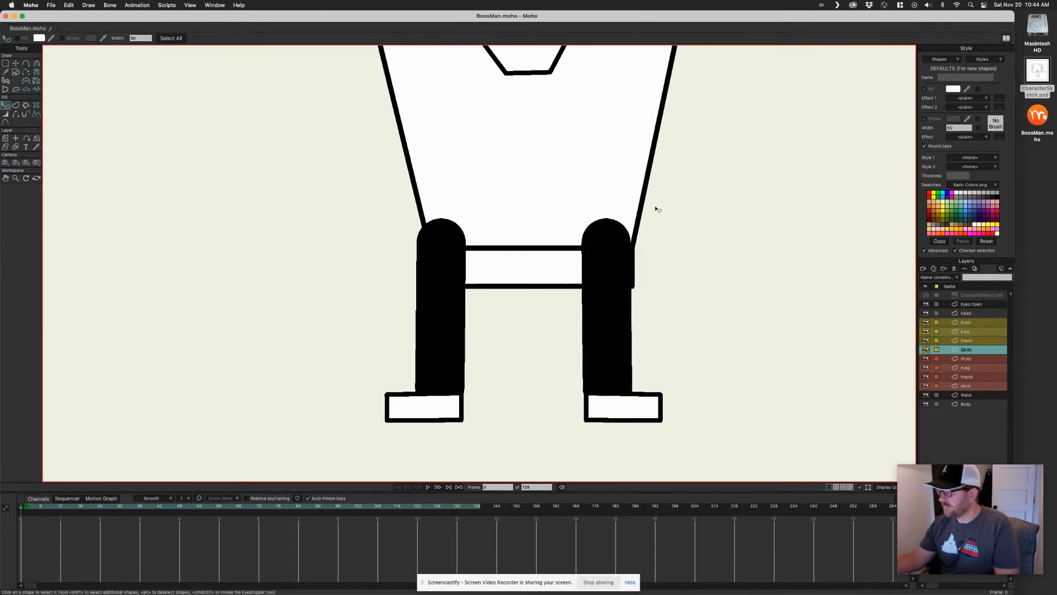
right_click(609, 316, "alt")
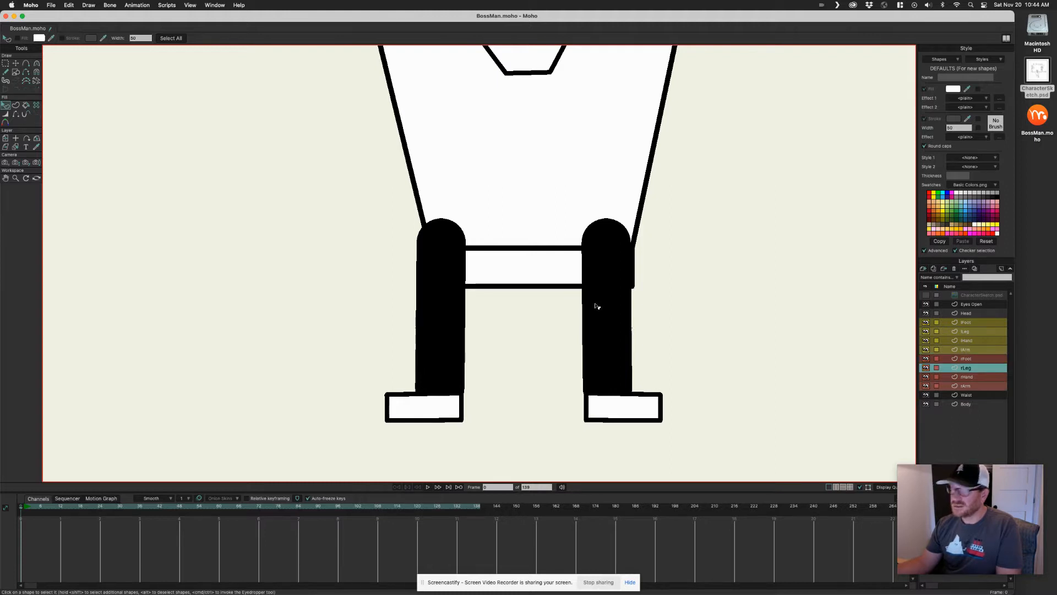
left_click(608, 318)
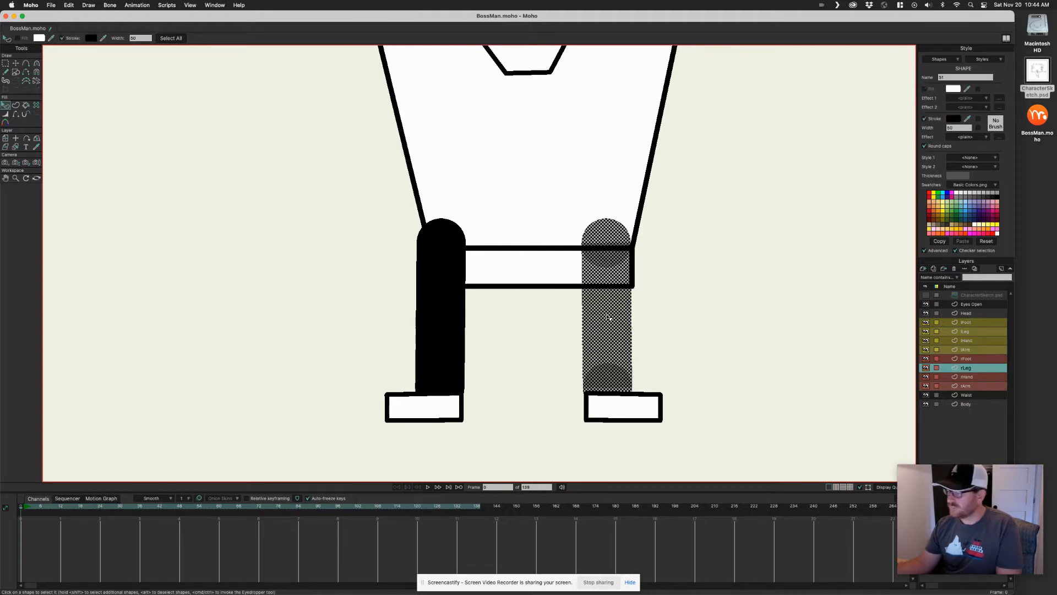
left_click_drag(772, 152, 697, 300)
left_click(968, 120)
left_click(715, 153)
left_click_drag(606, 349, 721, 182)
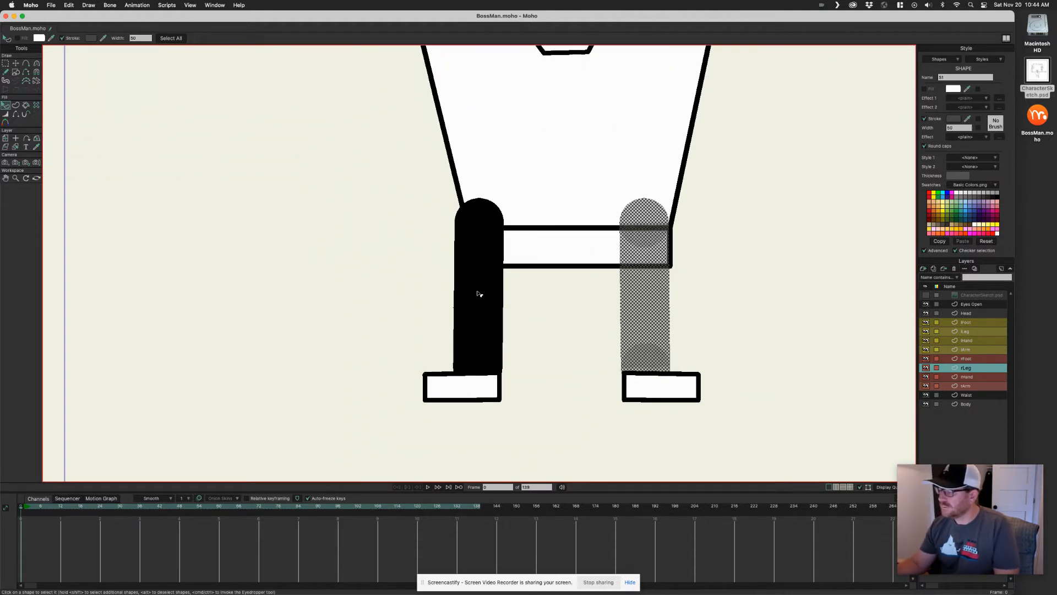
Select the left leg shape and apply the same grey fill without outline
left_click(479, 292)
left_click(479, 289)
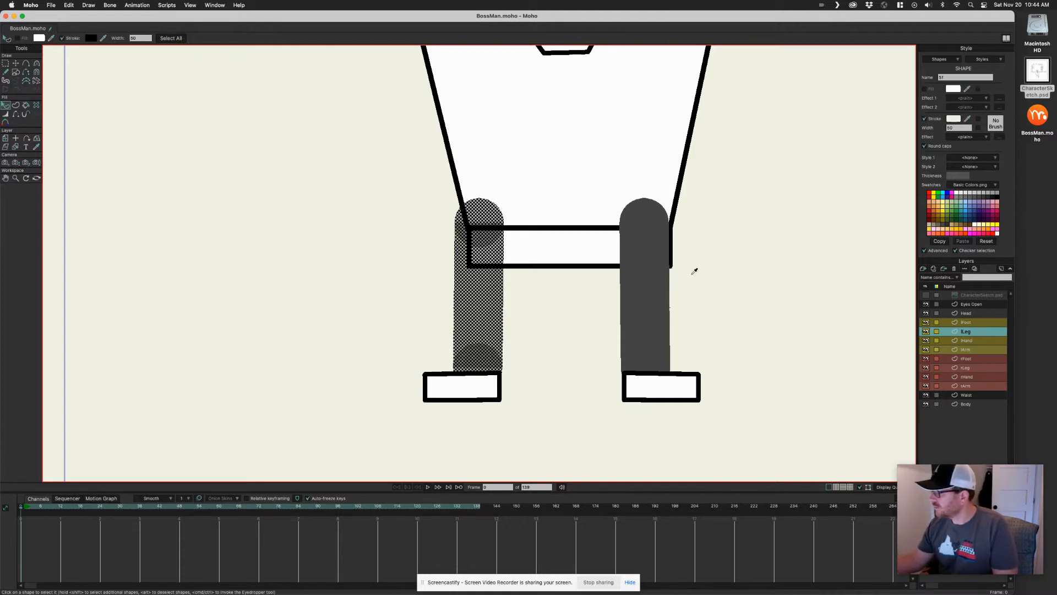
left_click(711, 274)
Select the torso shape, turn off its outline and fill it with the grey
scroll(711, 274, "up", 2)
scroll(710, 273, "right", 2)
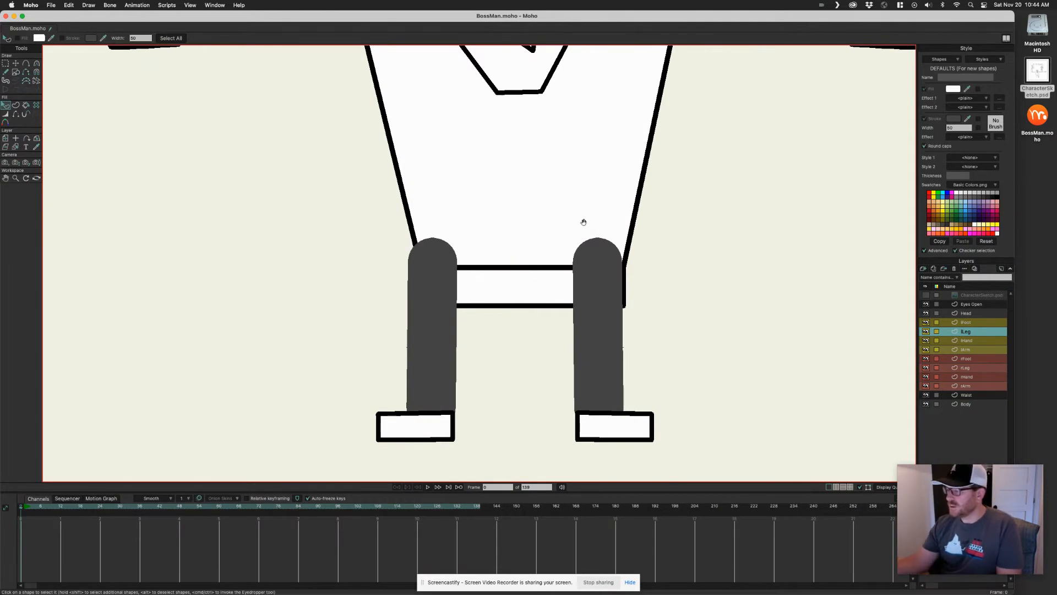
scroll(584, 222, "up", 3)
scroll(583, 222, "right", 2)
left_click_drag(561, 343, 547, 345)
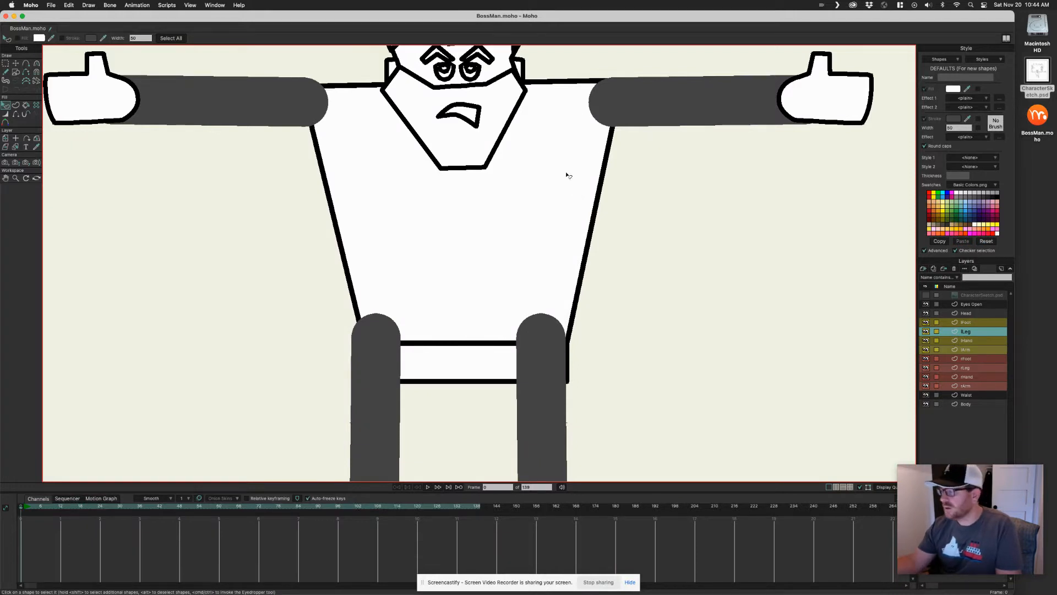
left_click(568, 207)
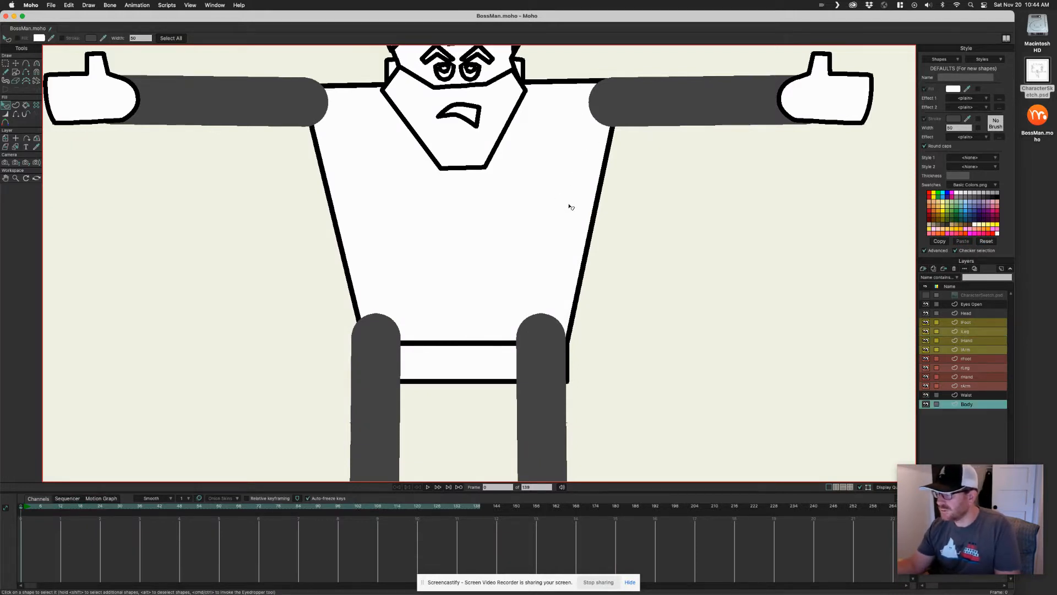
left_click(556, 166)
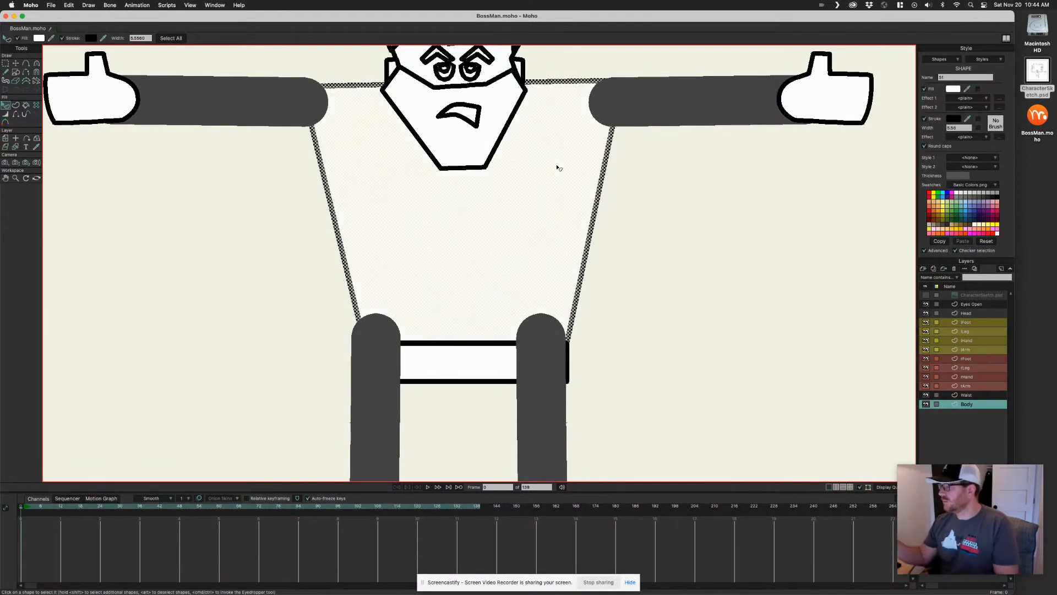
left_click(934, 121)
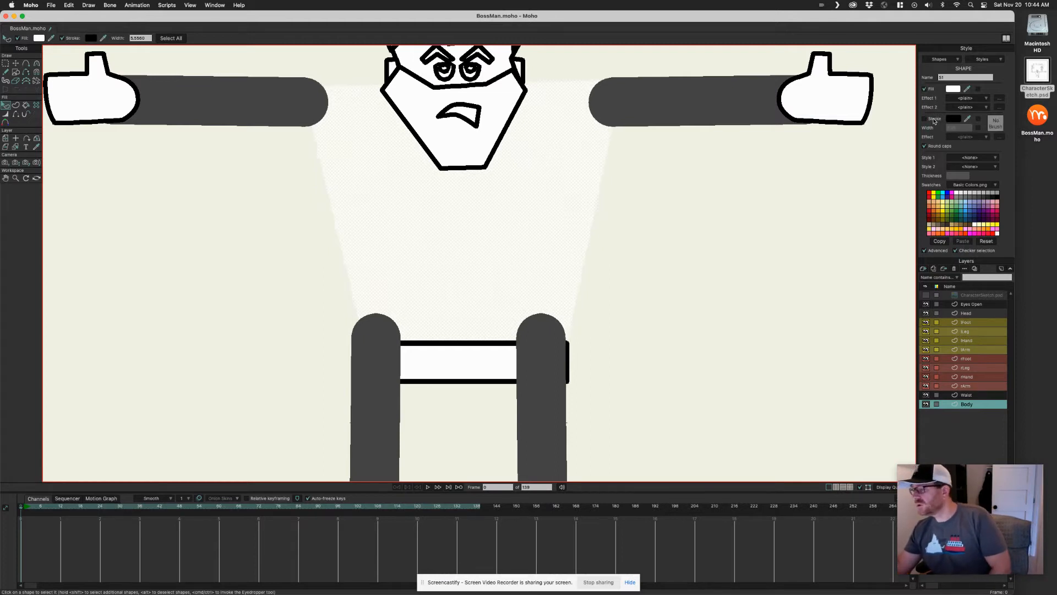
left_click_drag(968, 88, 742, 93)
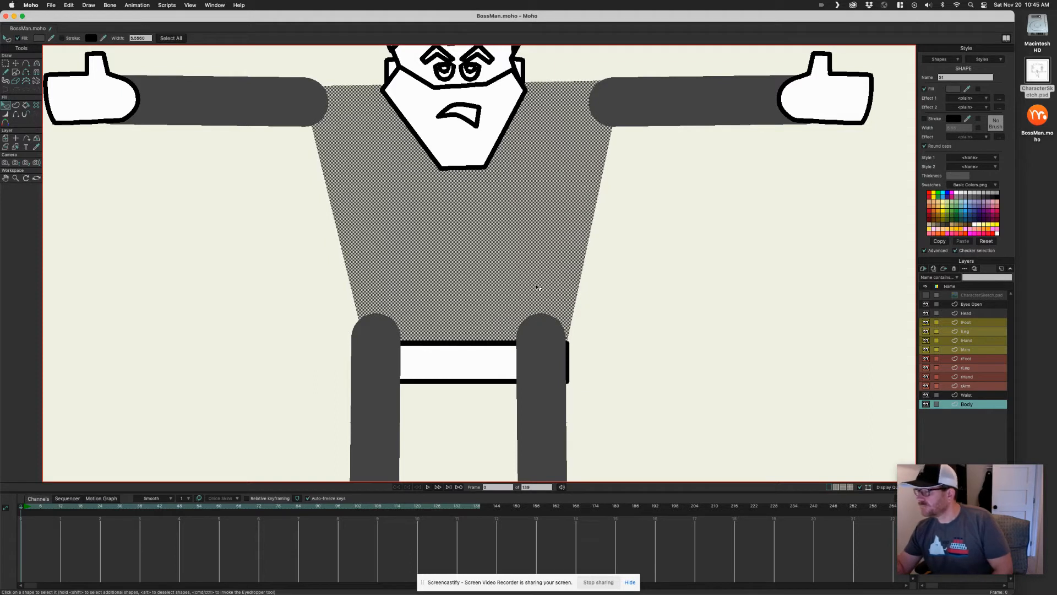
left_click(622, 186)
Select the waist shape, turn off its outline and fill it with the grey
left_click_drag(592, 239, 643, 204)
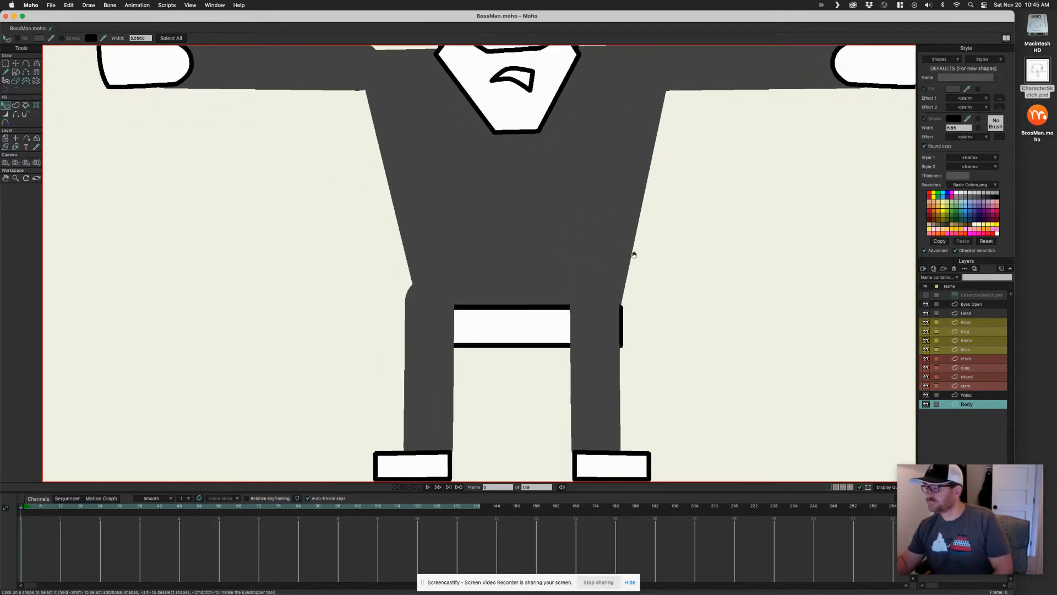
left_click_drag(632, 253, 623, 282)
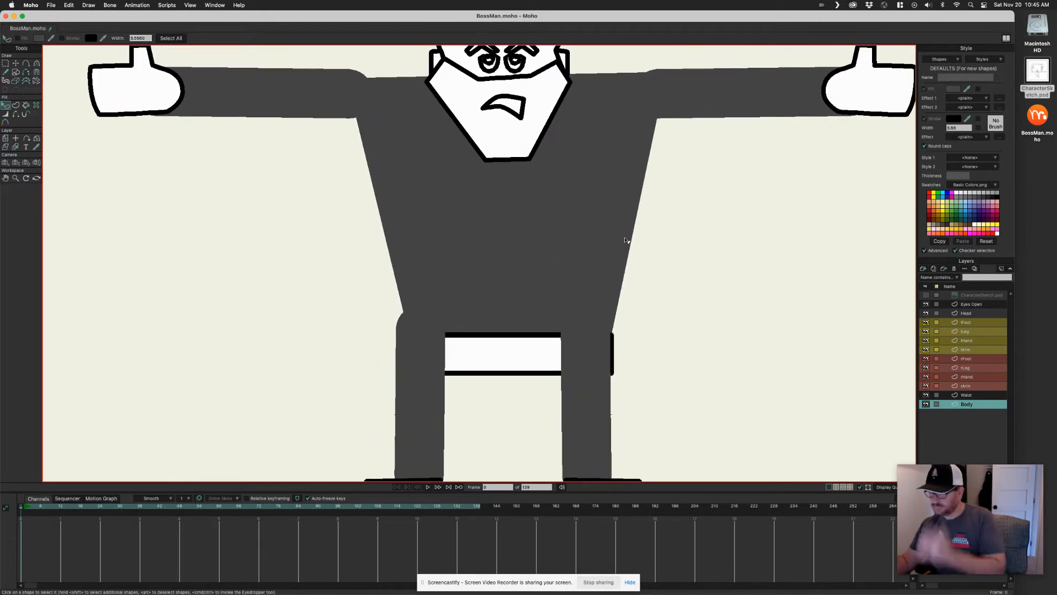
left_click(525, 349)
left_click(525, 349)
left_click(925, 118)
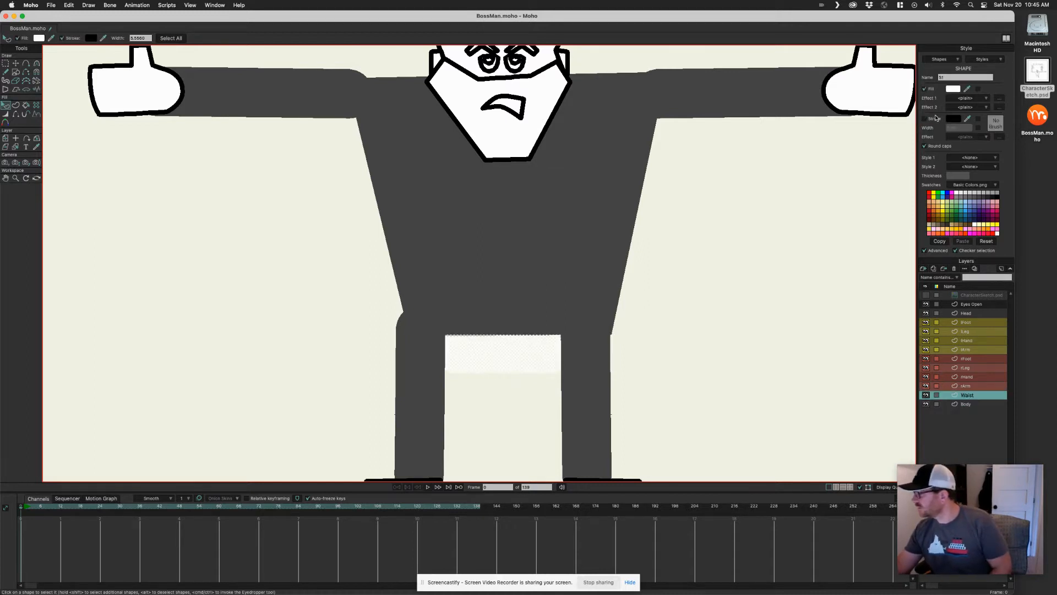
left_click_drag(970, 87, 781, 100)
left_click(721, 209)
Select the right foot shape, turn off its outline and fill it black
left_click_drag(650, 280, 627, 298)
scroll(662, 288, "down", 3)
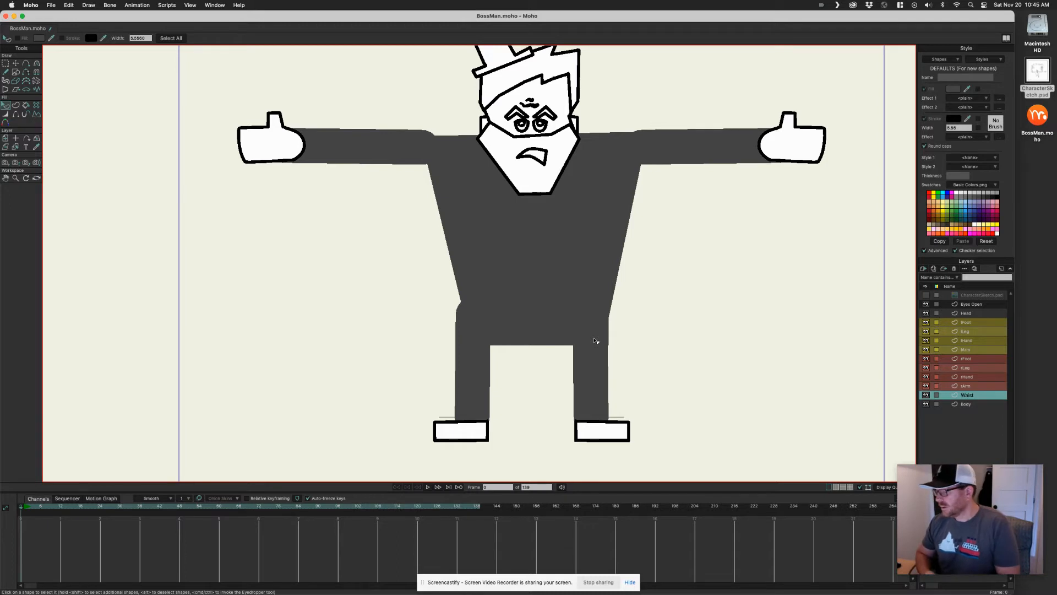
left_click_drag(635, 275, 624, 261)
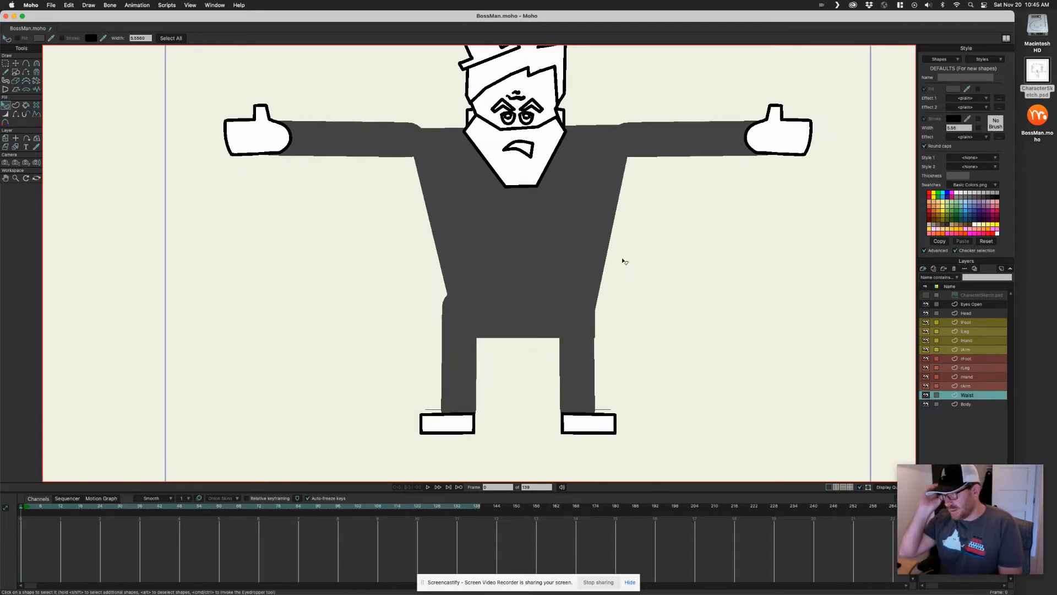
right_click(605, 422, "alt")
left_click(605, 422)
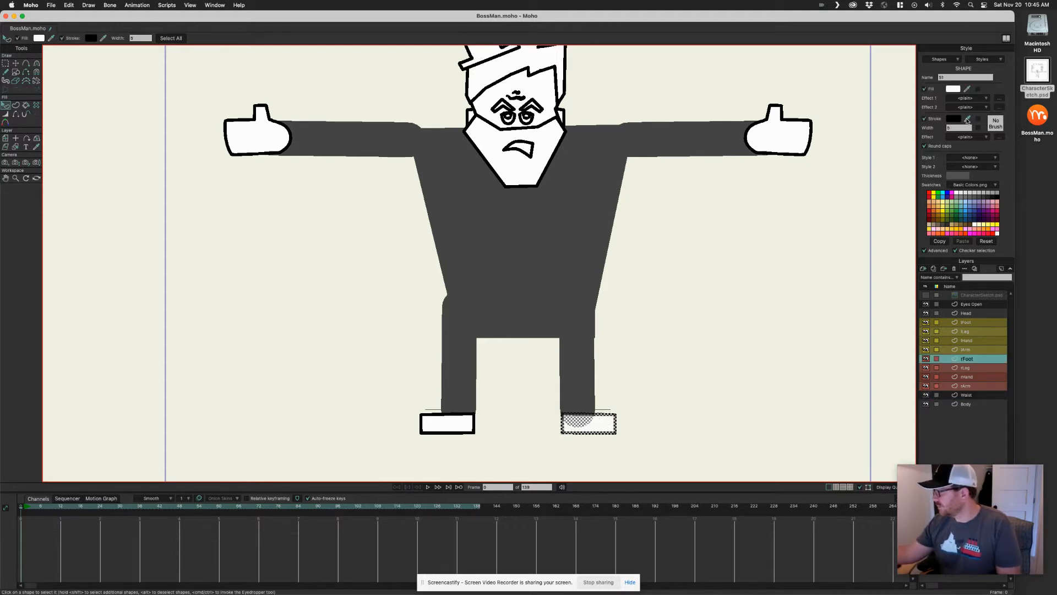
left_click(925, 119)
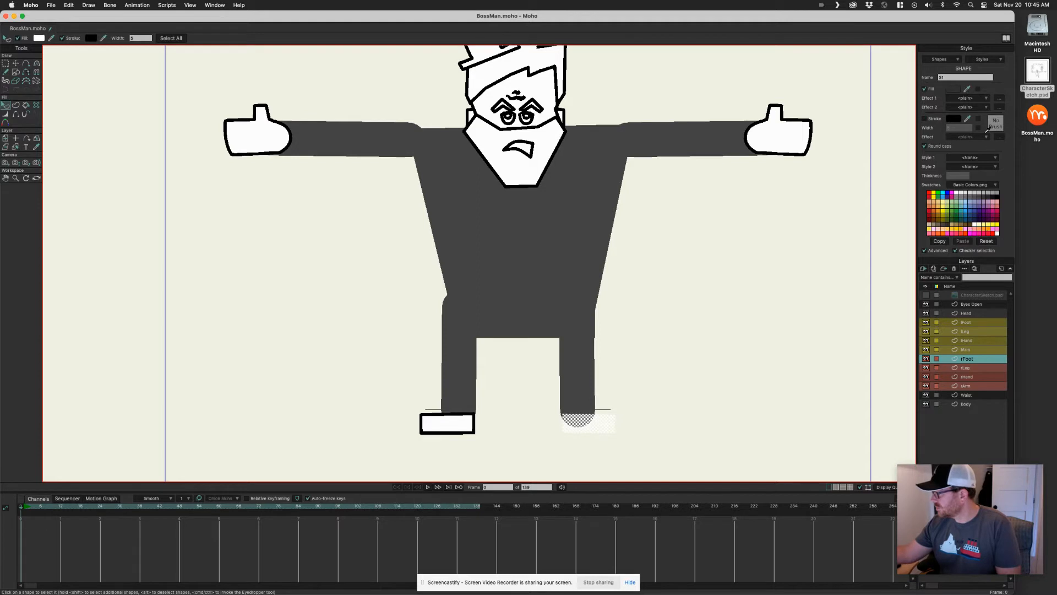
left_click(996, 193)
left_click(606, 366)
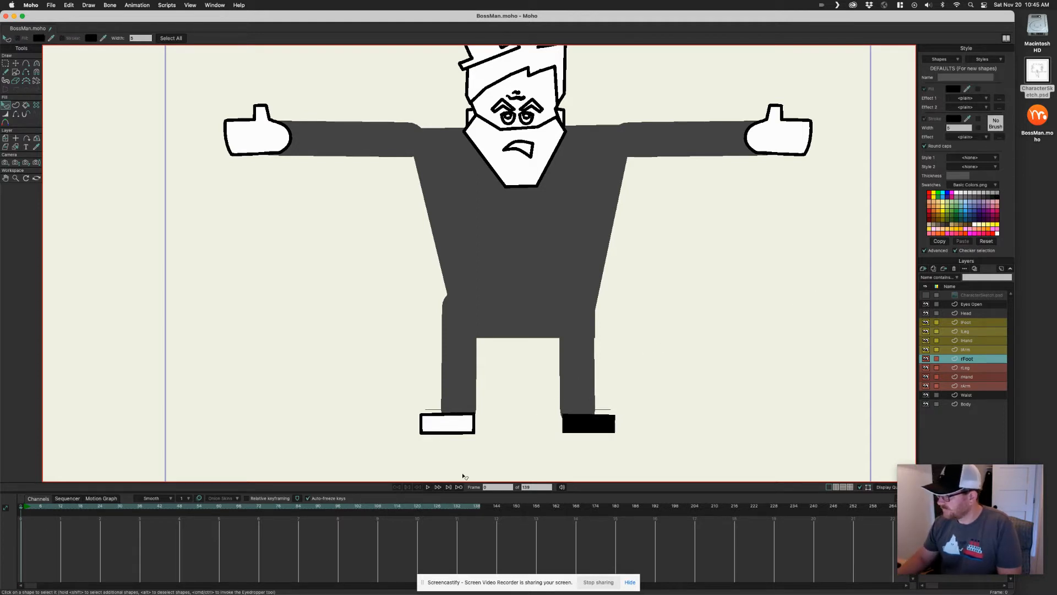
Select the left foot shape, fill it black and turn off its outline
right_click(463, 422)
left_click(463, 422)
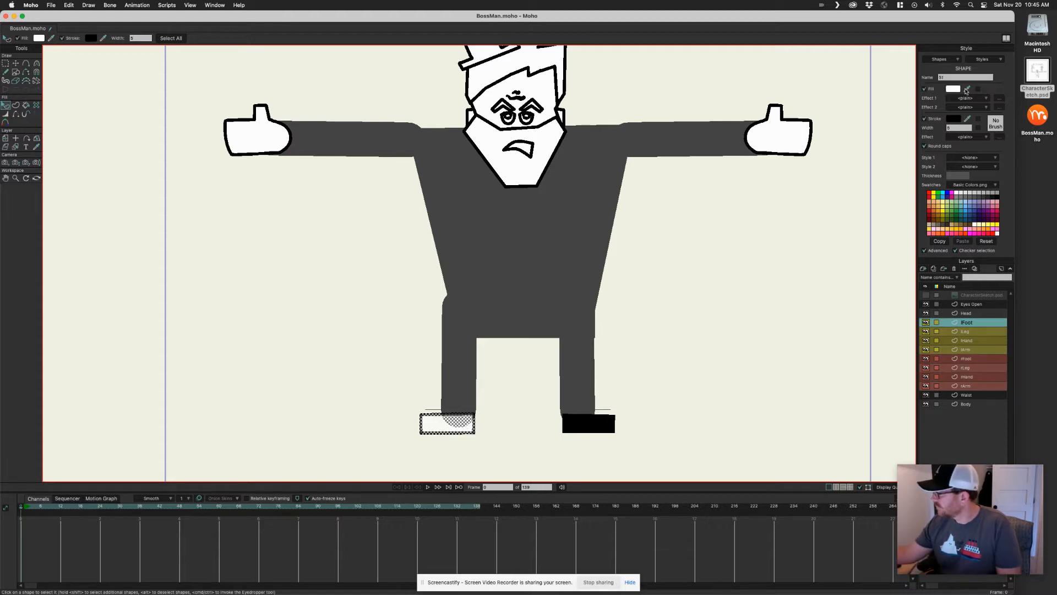
left_click_drag(968, 89, 996, 197)
left_click(934, 119)
left_click(655, 291)
left_click_drag(653, 351, 682, 337)
Select the right hand shape, turn off its outline and give it a pink skin-tone fill, trying orange first
scroll(643, 354, "down", 1)
scroll(642, 354, "down", 2)
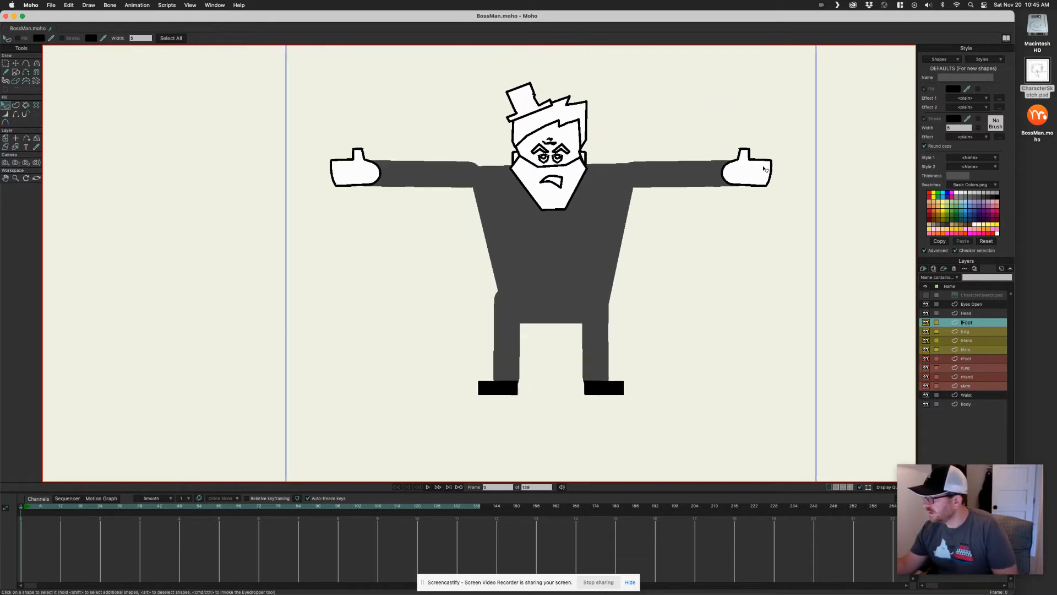
left_click(764, 169)
left_click(765, 170)
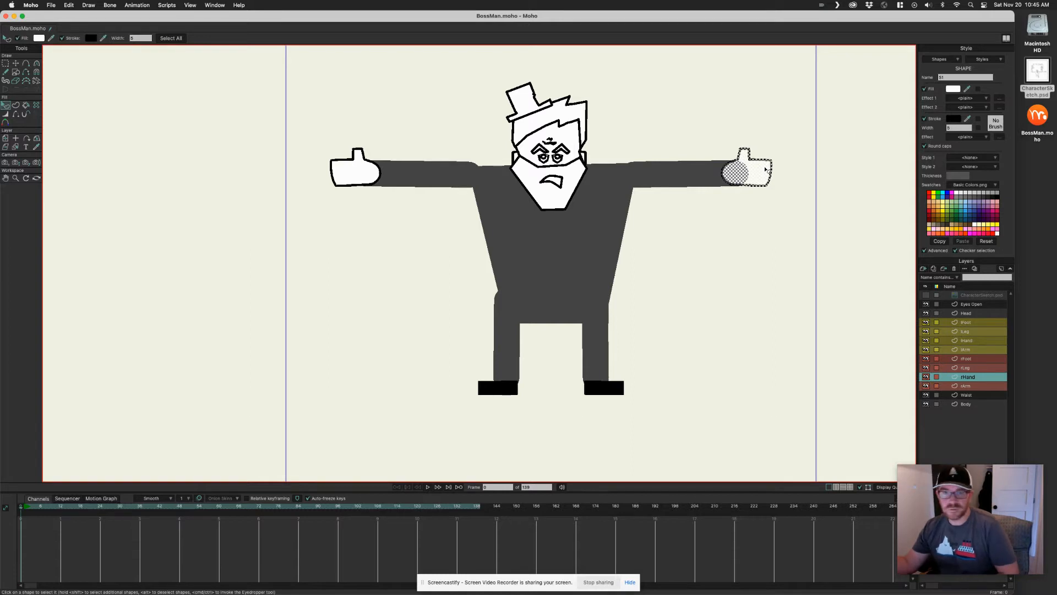
left_click(926, 118)
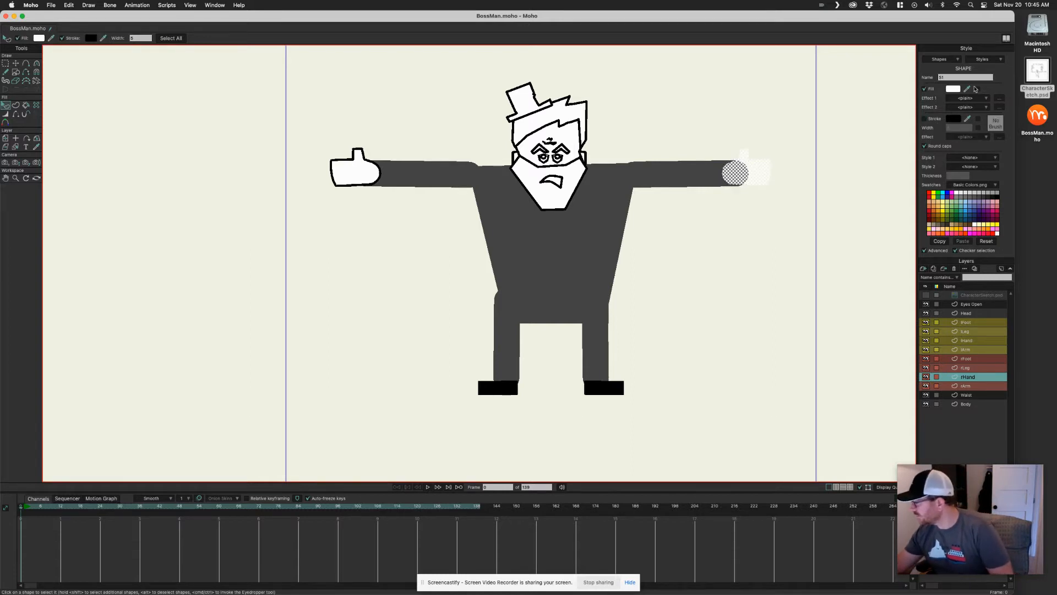
left_click(943, 223)
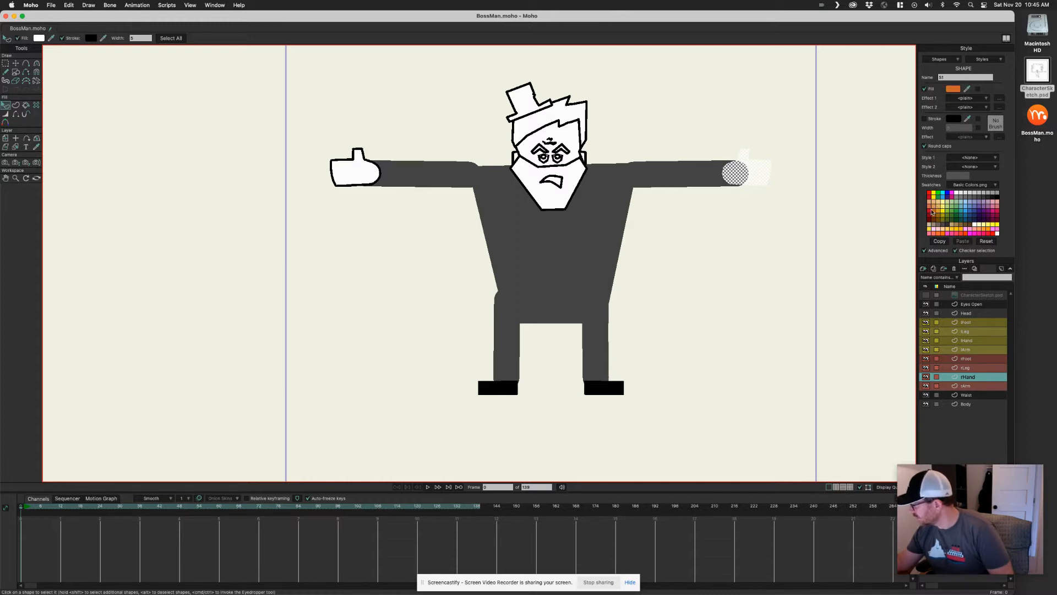
left_click(937, 207)
left_click(754, 231)
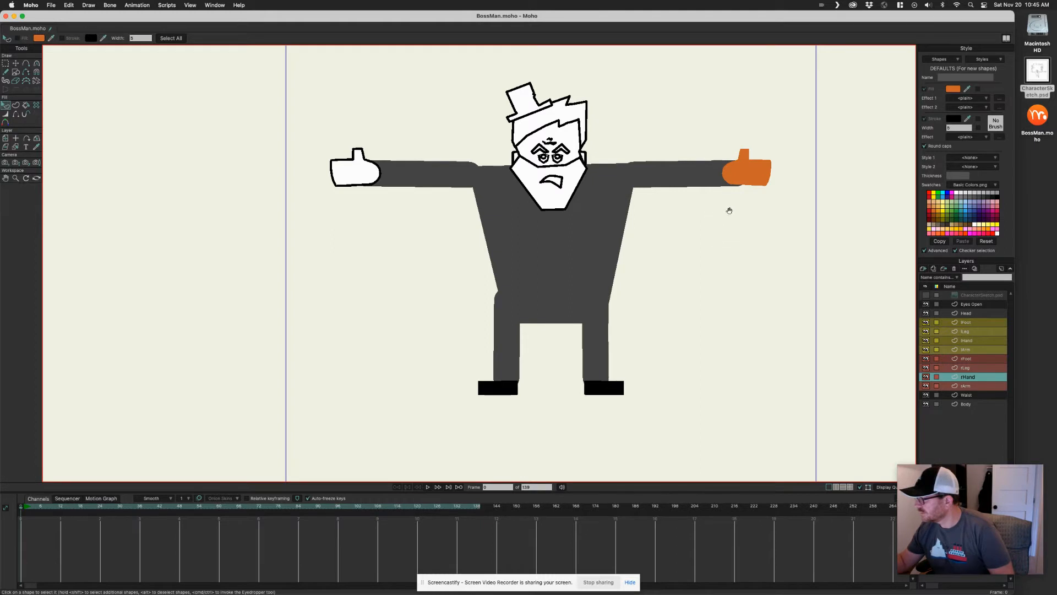
left_click_drag(737, 172, 716, 194)
left_click(741, 190)
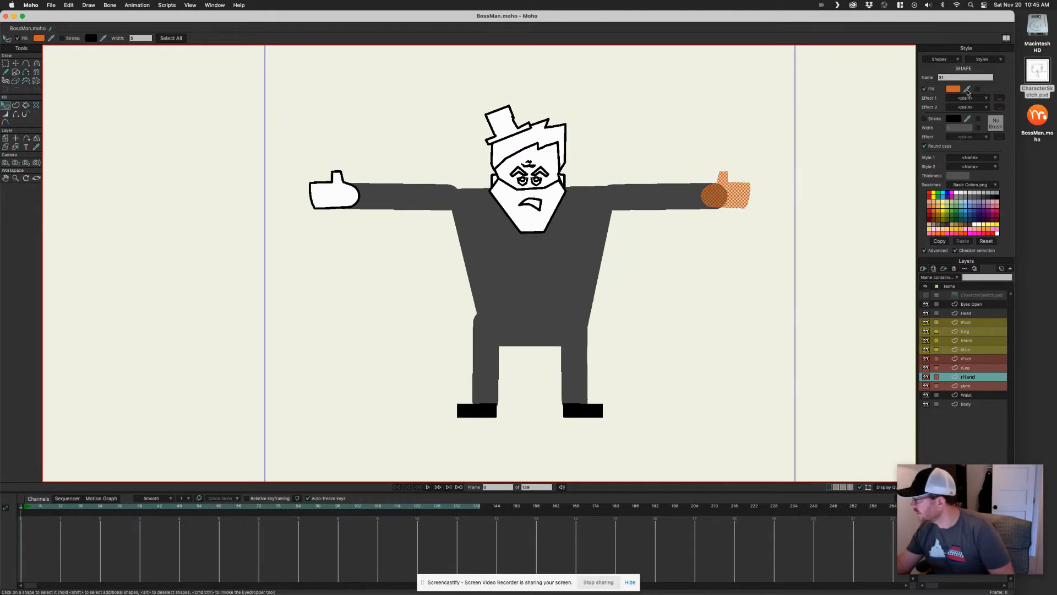
left_click(998, 204)
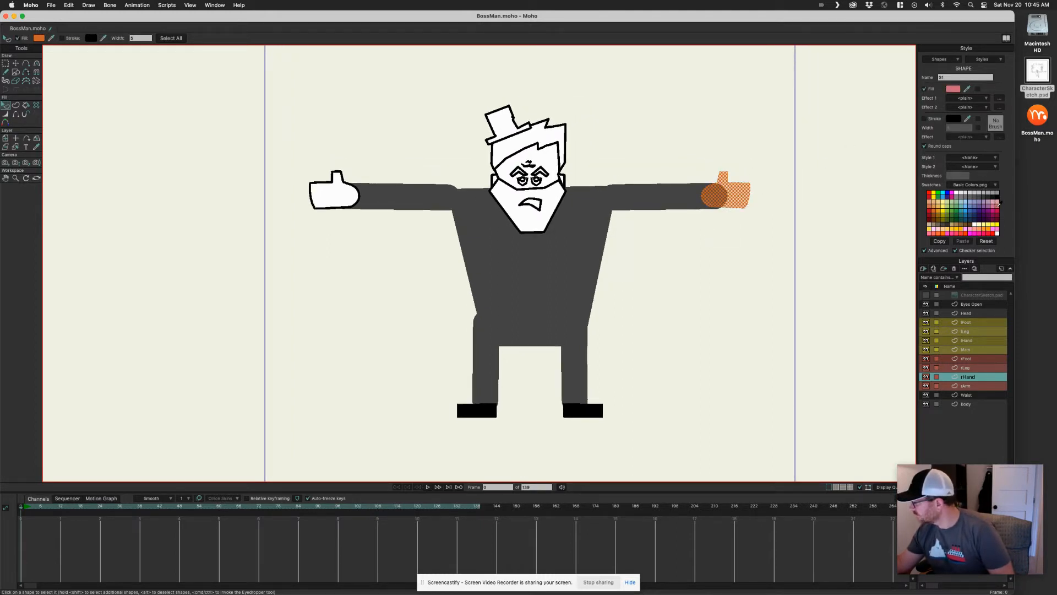
left_click(761, 229)
Select the left hand shape, sample the right hand's pink as its fill and turn off its outline
left_click_drag(639, 279, 672, 287)
scroll(396, 238, "up", 2)
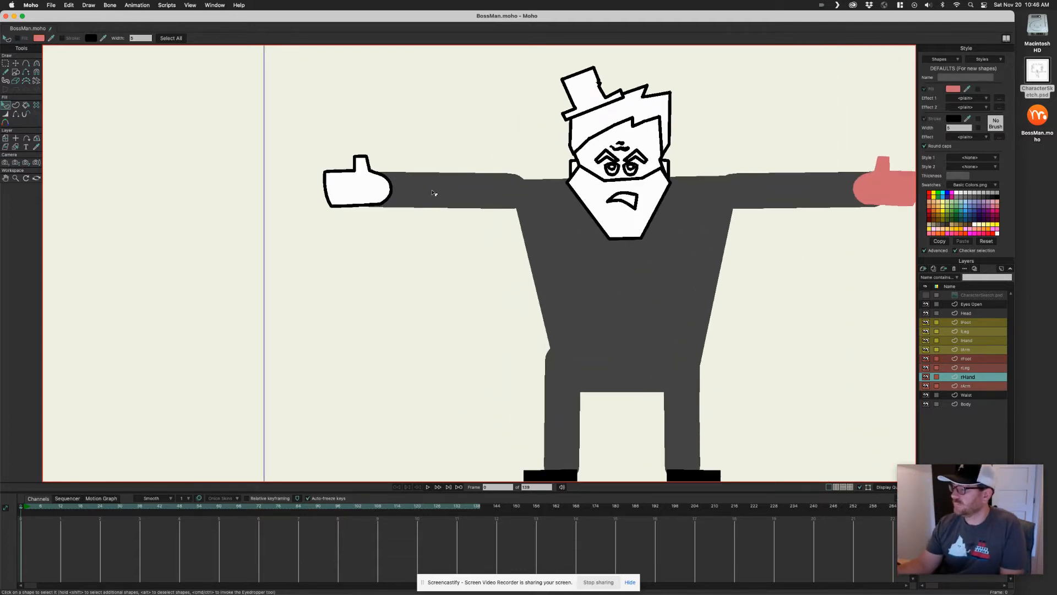
left_click(361, 187)
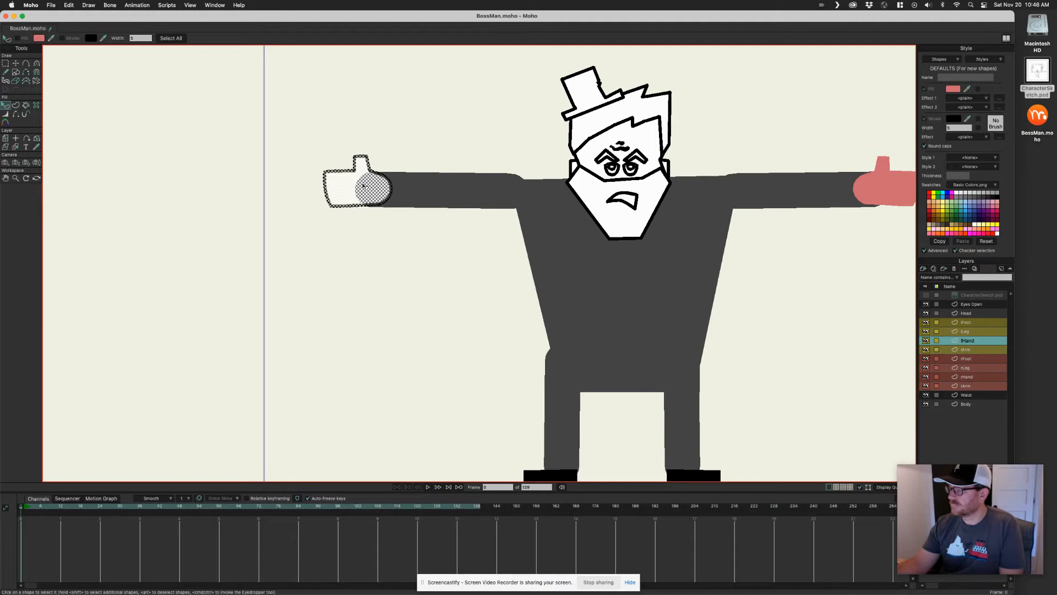
left_click_drag(968, 89, 898, 186)
left_click(934, 118)
left_click(839, 242)
Select the face skin shape, turn off its outline and fill it with the hands' pink
left_click_drag(743, 287, 643, 305)
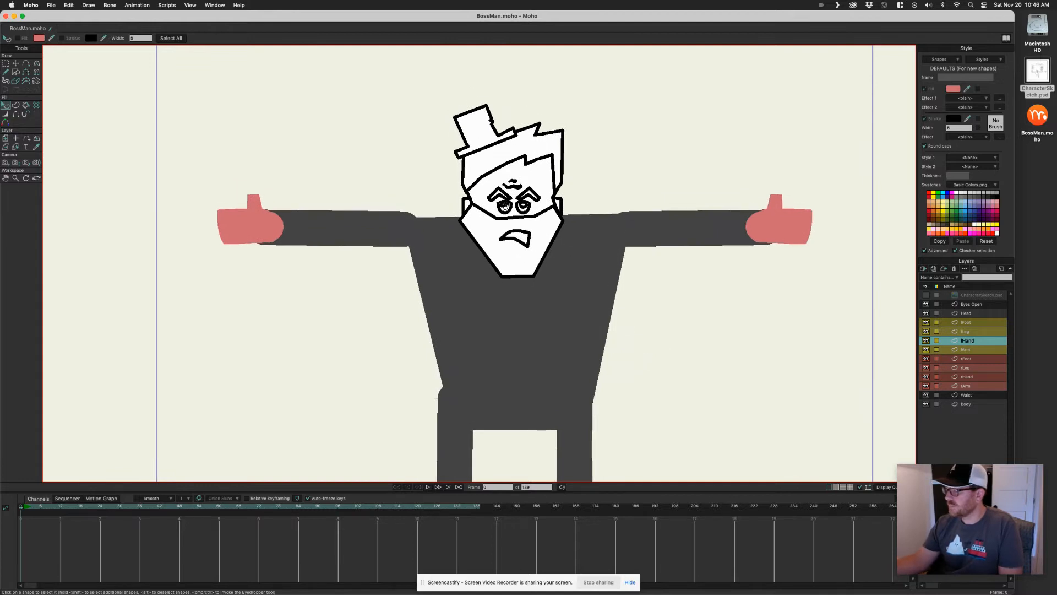
scroll(604, 283, "up", 3)
left_click_drag(602, 210, 622, 212)
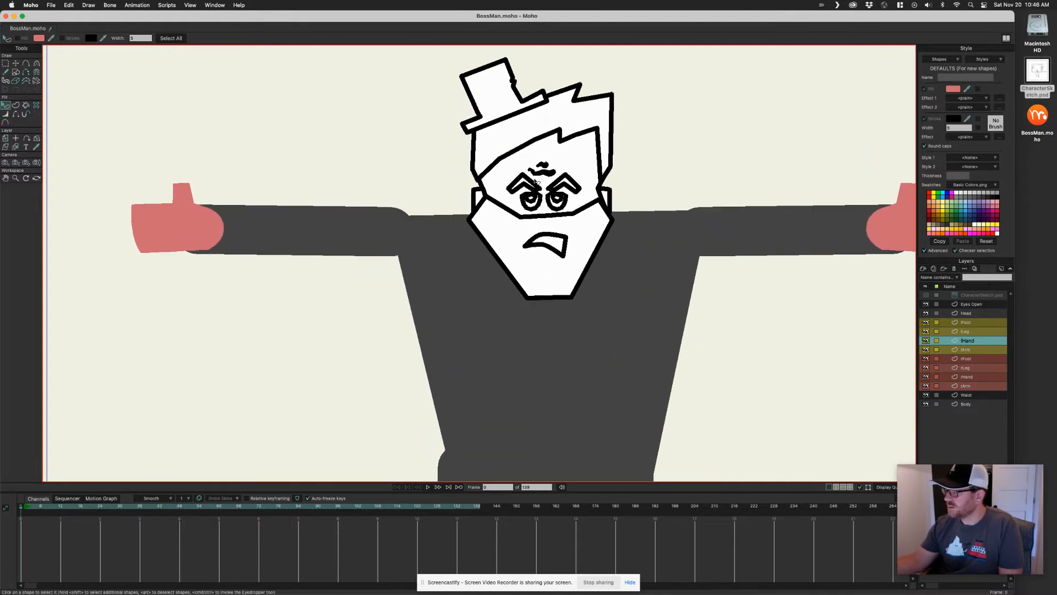
right_click(577, 163, "alt")
left_click(585, 158)
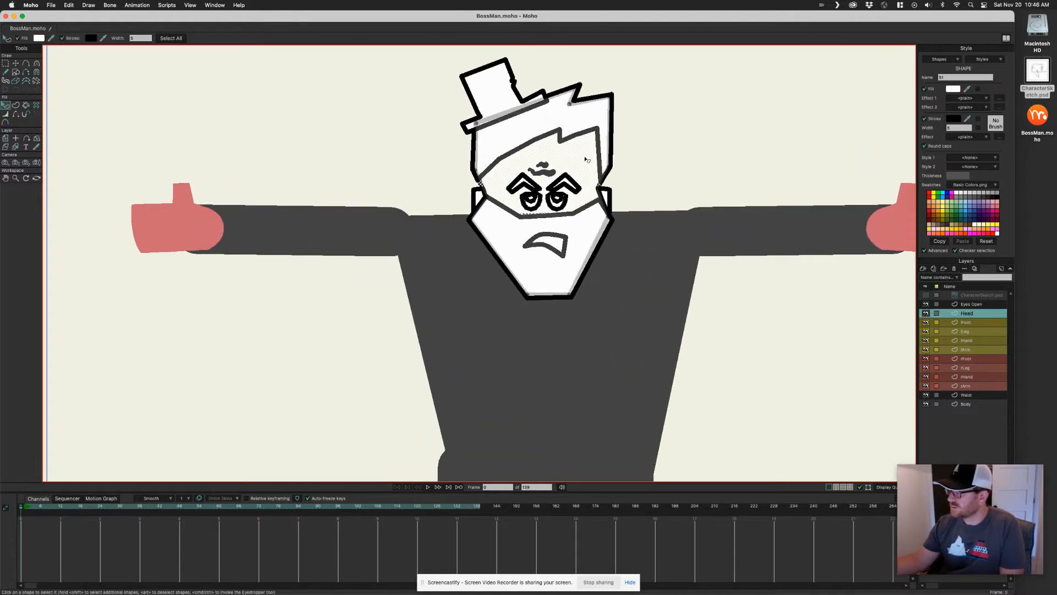
left_click(937, 120)
left_click_drag(968, 89, 903, 196)
left_click(802, 149)
Select the beard shape, turn off its outline and fill it with a dark grey
left_click_drag(692, 160, 711, 158)
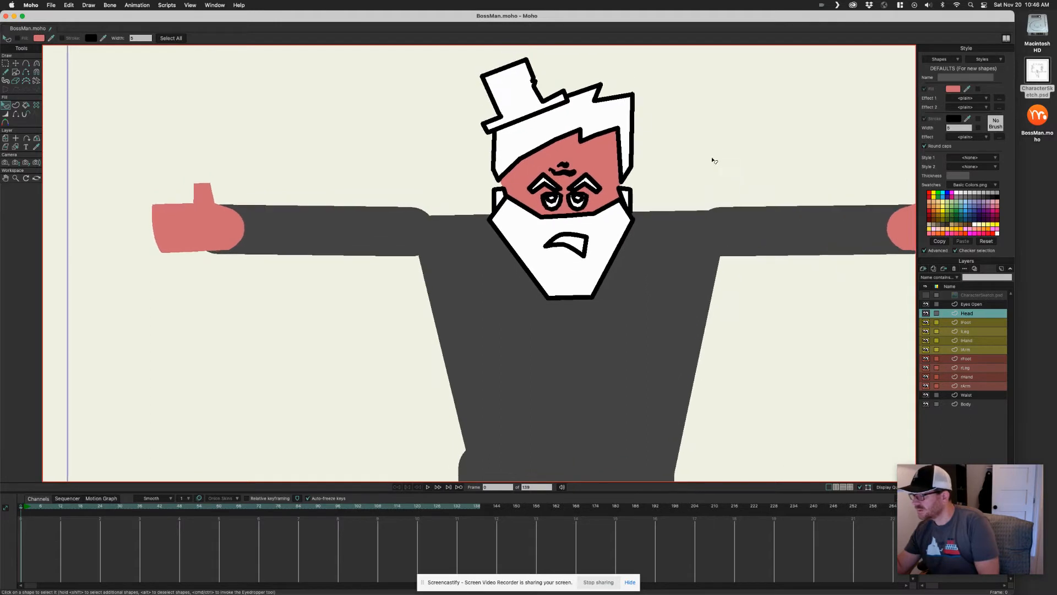
left_click(629, 208)
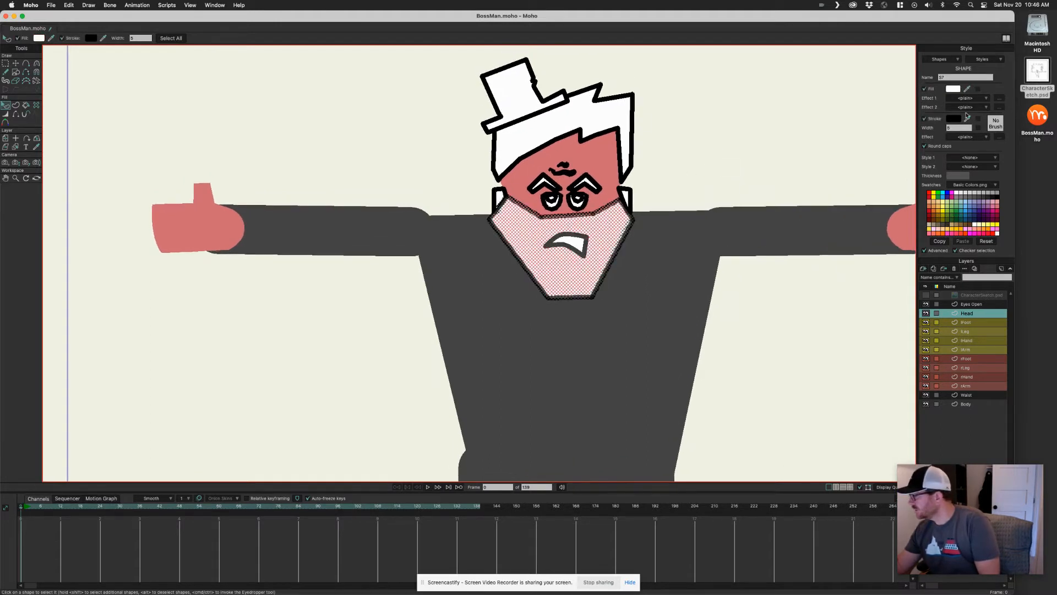
left_click(934, 118)
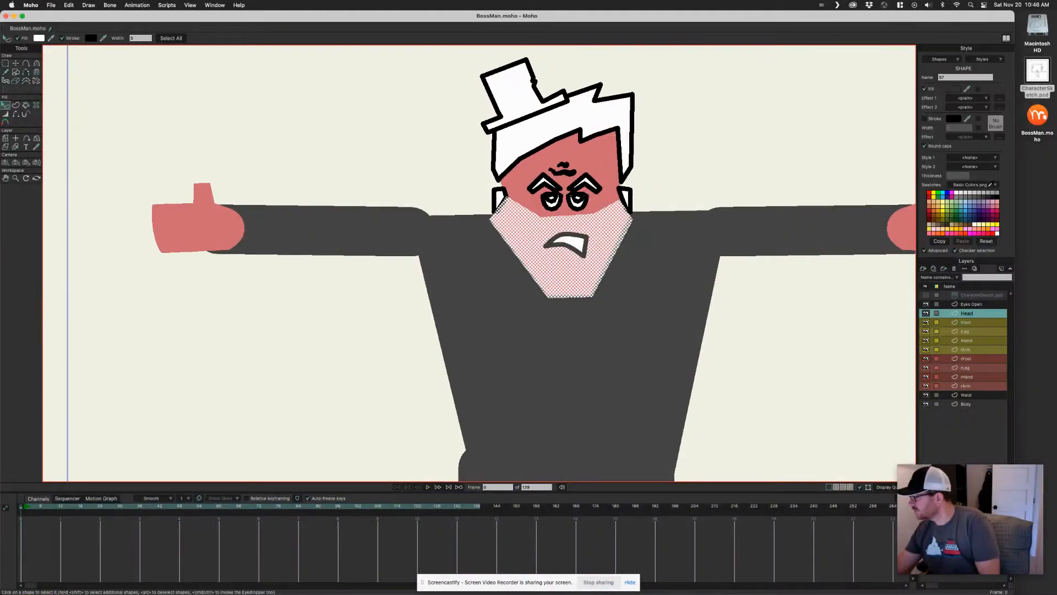
left_click(989, 196)
left_click(764, 158)
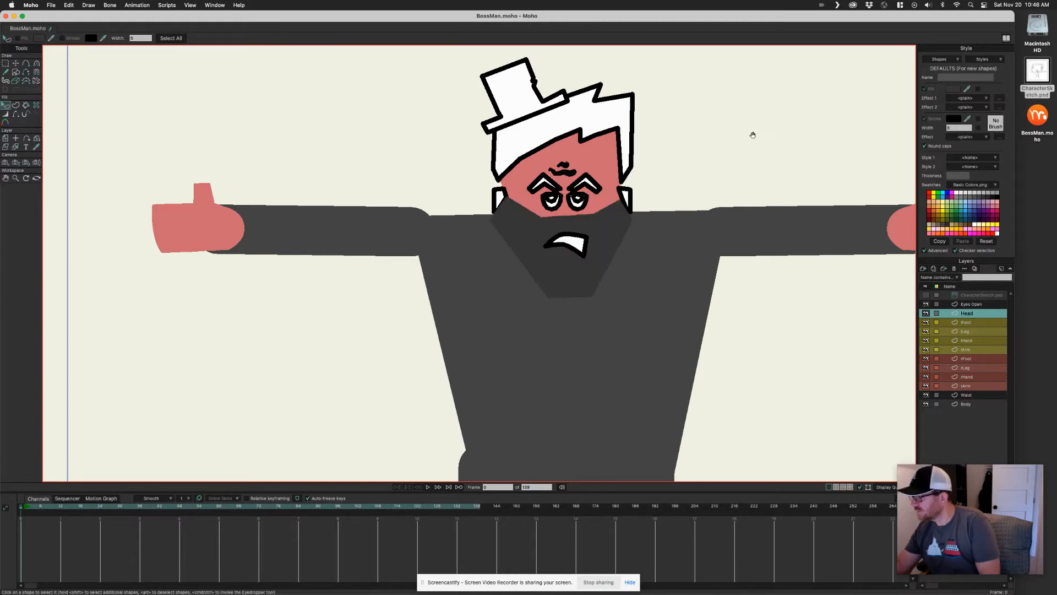
scroll(741, 143, "left", 1)
left_click(625, 223)
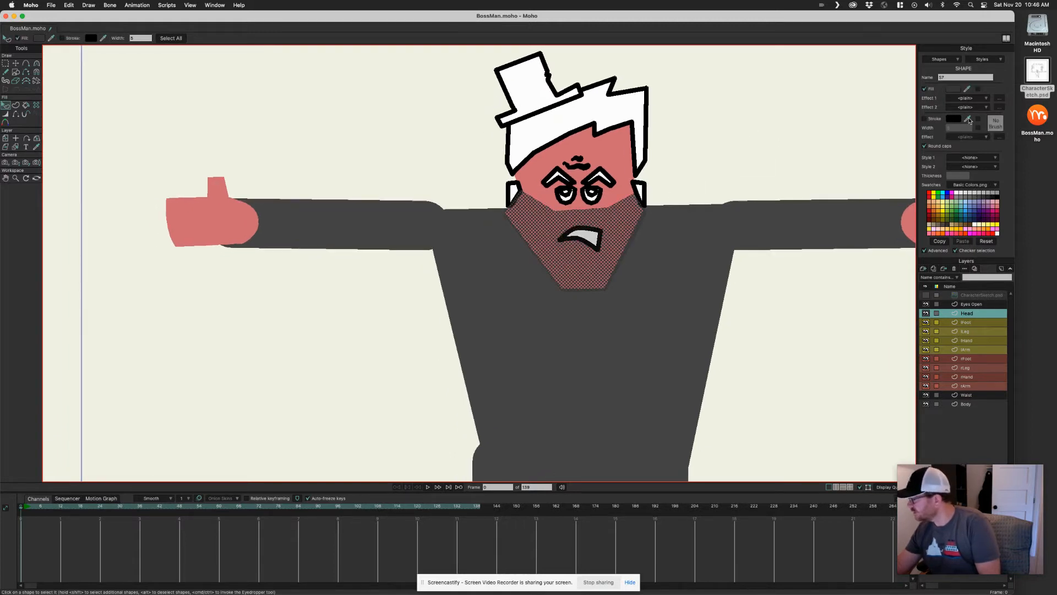
left_click(995, 194)
left_click(786, 160)
Select the hair shape, turn off its outline and fill it with the beard's dark grey
scroll(735, 152, "left", 1)
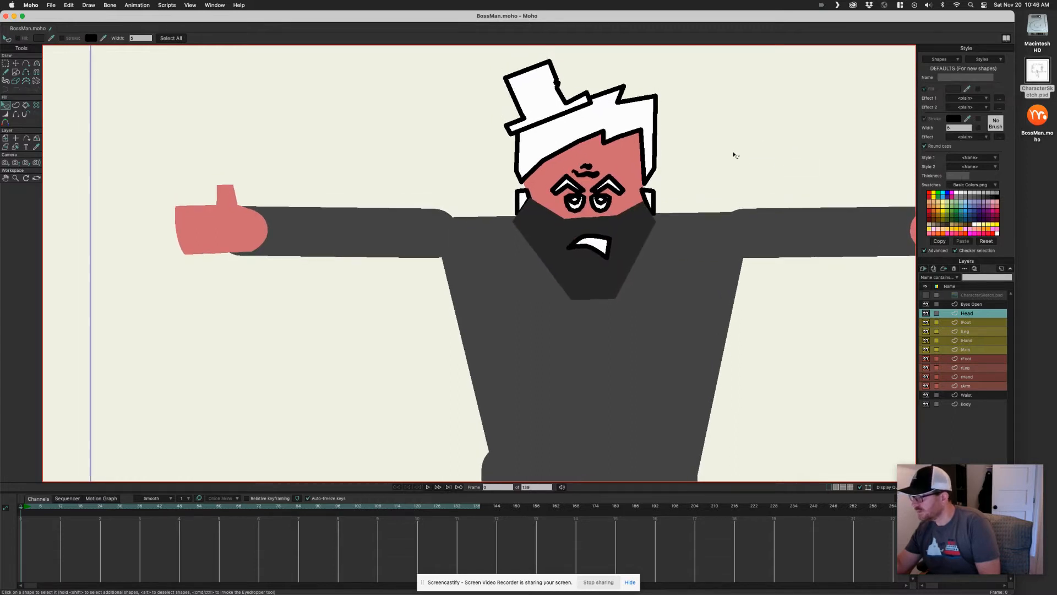
left_click(652, 156)
left_click(925, 119)
left_click_drag(967, 89, 628, 227)
scroll(760, 146, "left", 2)
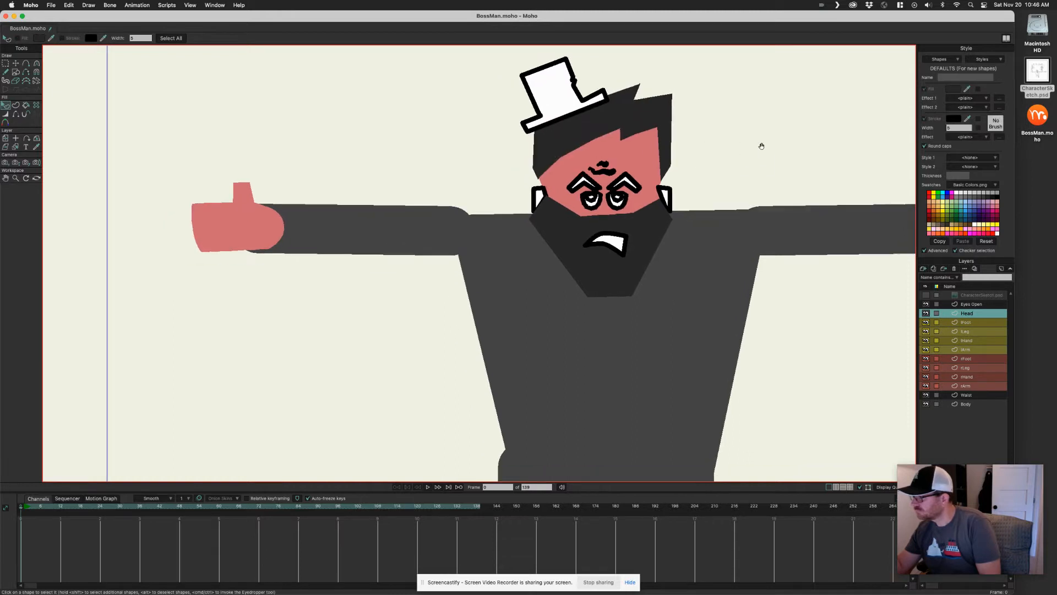
Select the hat shape, turn off its outline and fill it black
left_click(574, 96)
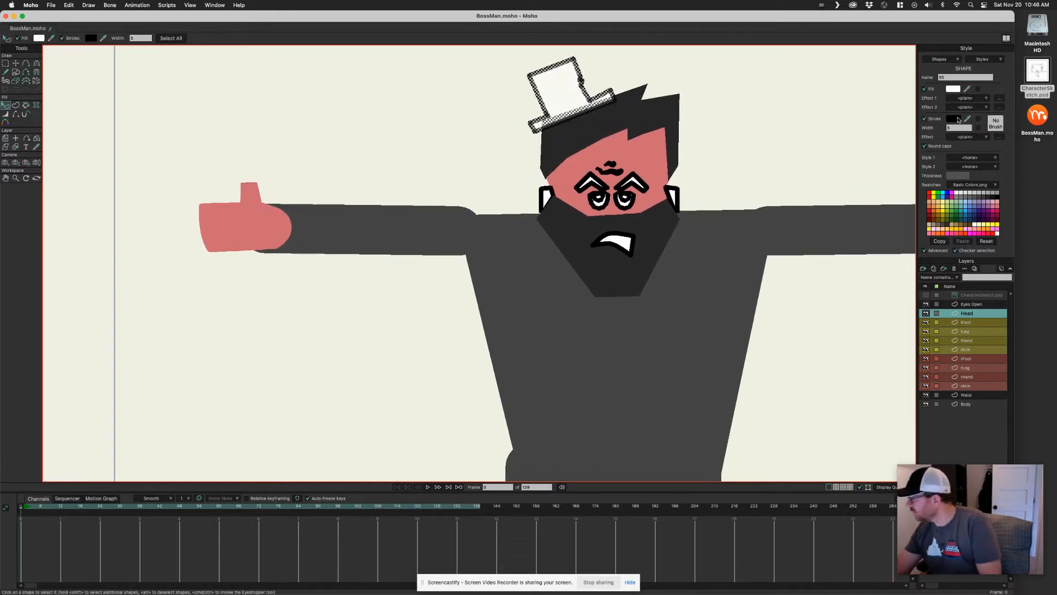
left_click(924, 119)
left_click_drag(967, 88, 993, 197)
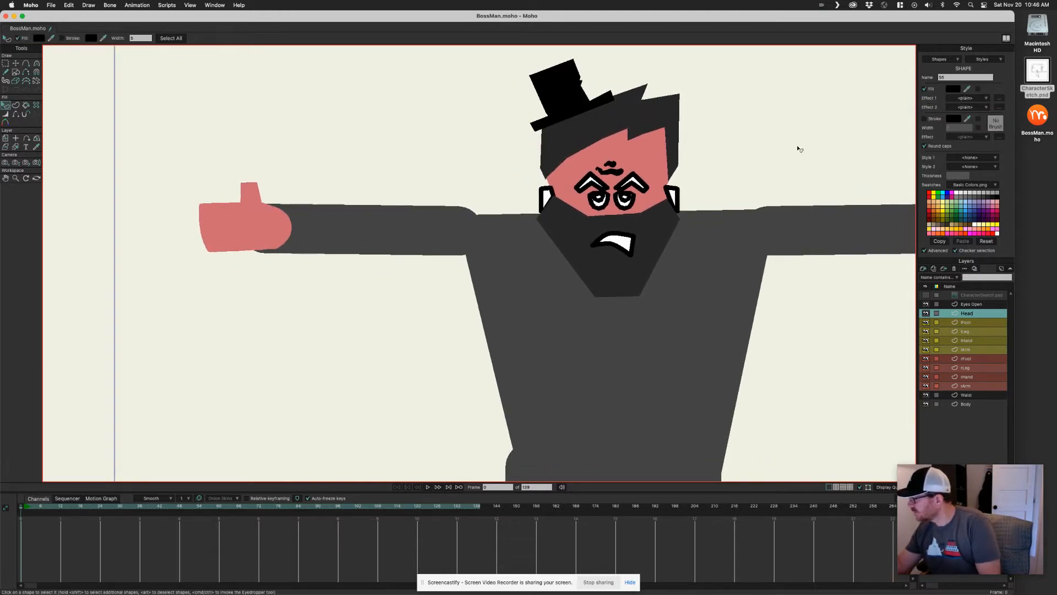
left_click(799, 149)
Select both ear shapes, turn off their outlines and fill them with the face's pink
scroll(769, 149, "left", 1)
left_click(684, 199)
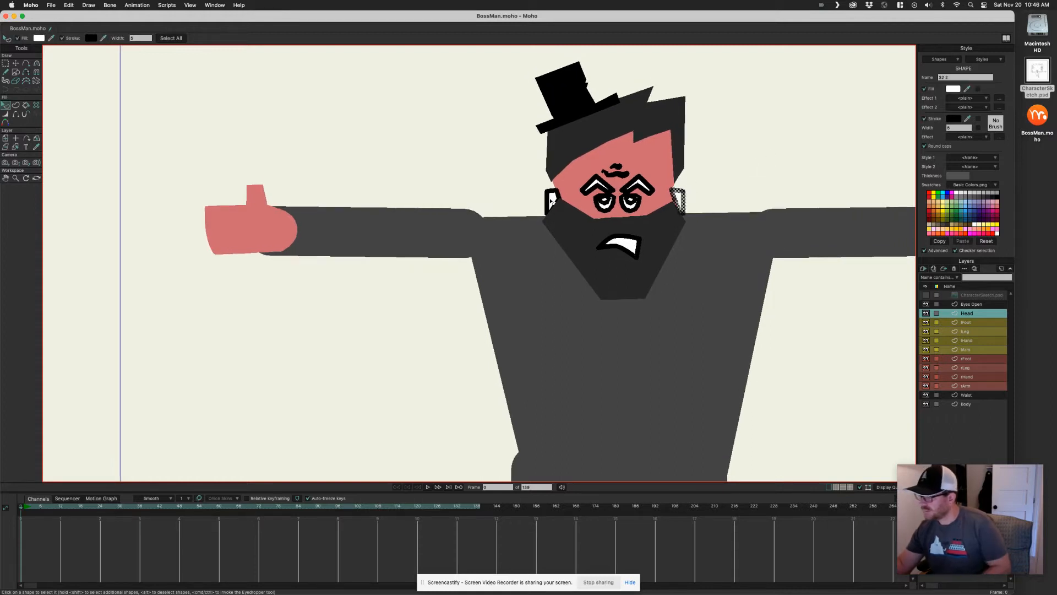
left_click(551, 200, "shift")
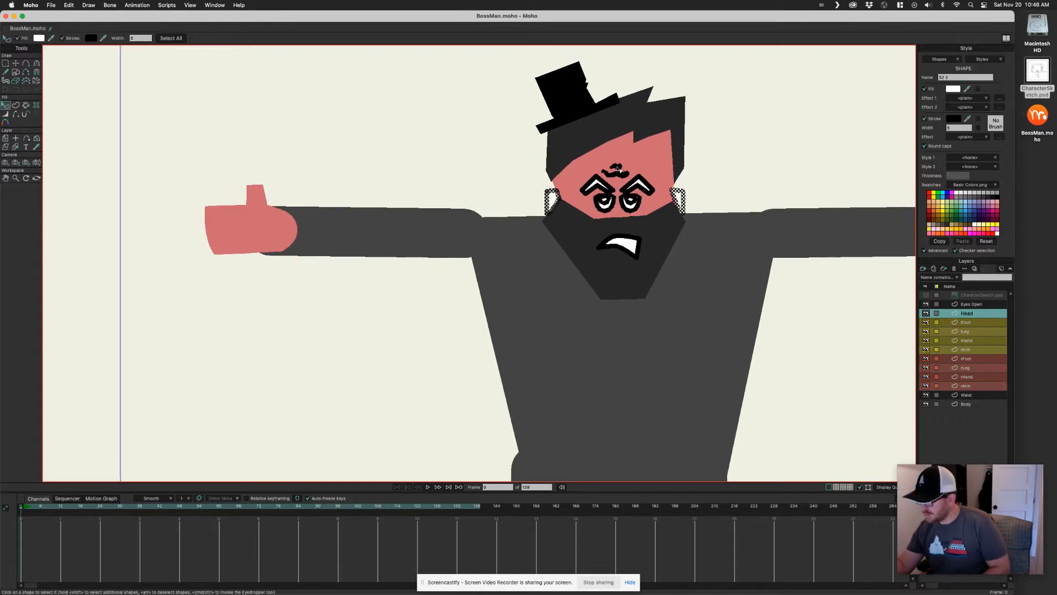
left_click(938, 120)
left_click_drag(967, 90, 665, 177)
left_click(733, 144)
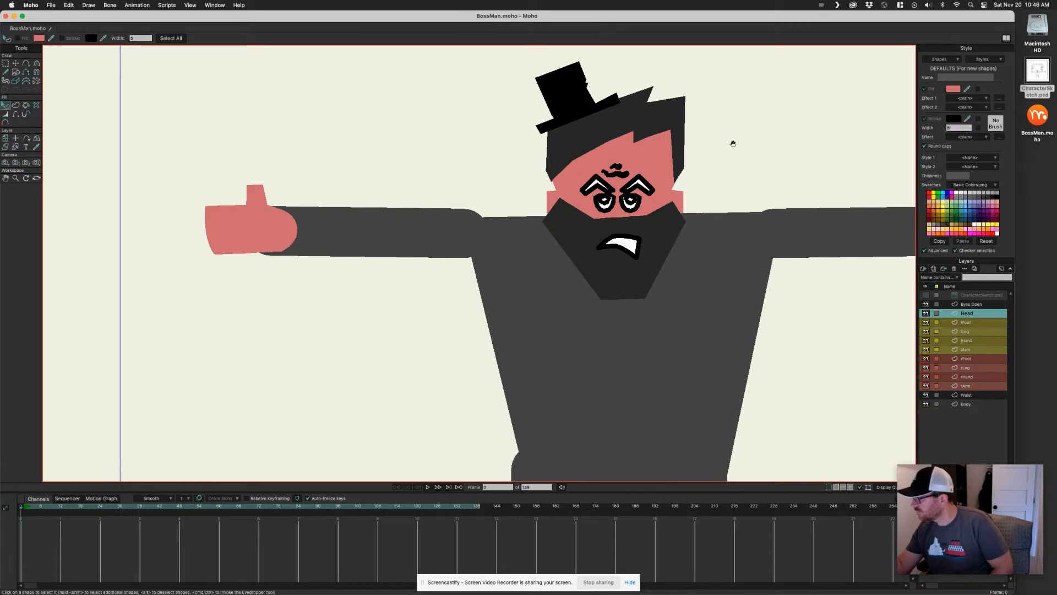
Select the mouth shape and turn off its outline
scroll(733, 144, "left", 3)
scroll(737, 141, "down", 2)
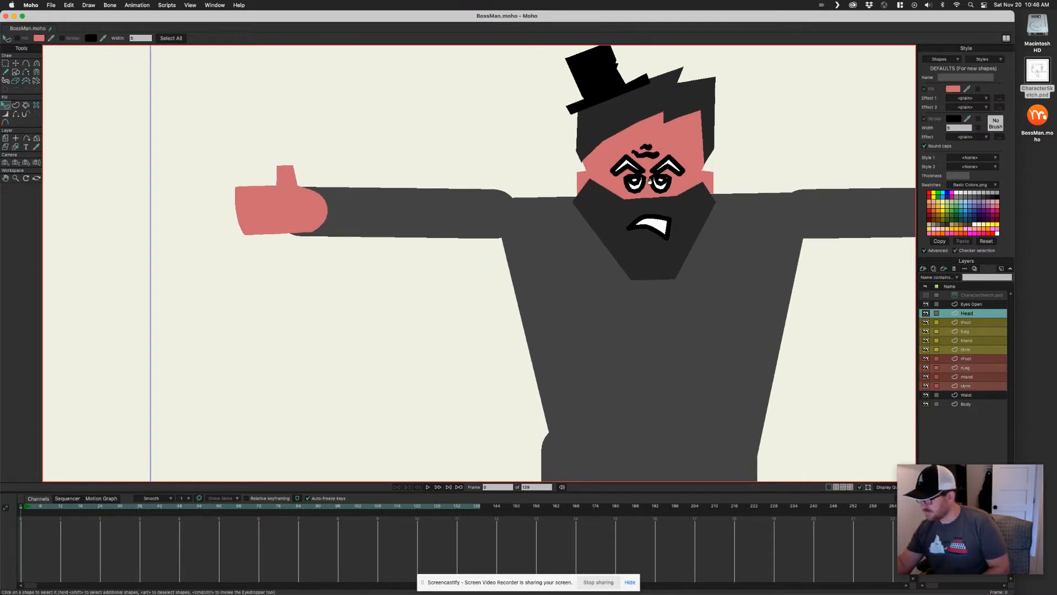
scroll(653, 177, "up", 3)
left_click(719, 227)
left_click(934, 122)
left_click(838, 111)
Inspect the face shapes up close
scroll(819, 142, "up", 2)
scroll(819, 141, "right", 1)
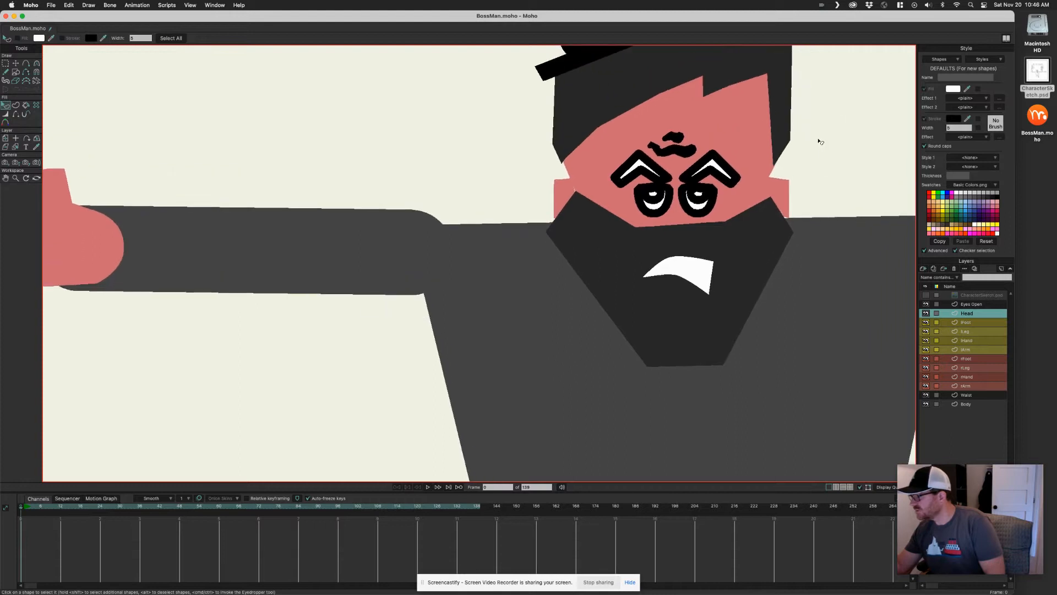
left_click(714, 167)
scroll(824, 127, "down", 1)
scroll(824, 127, "left", 1)
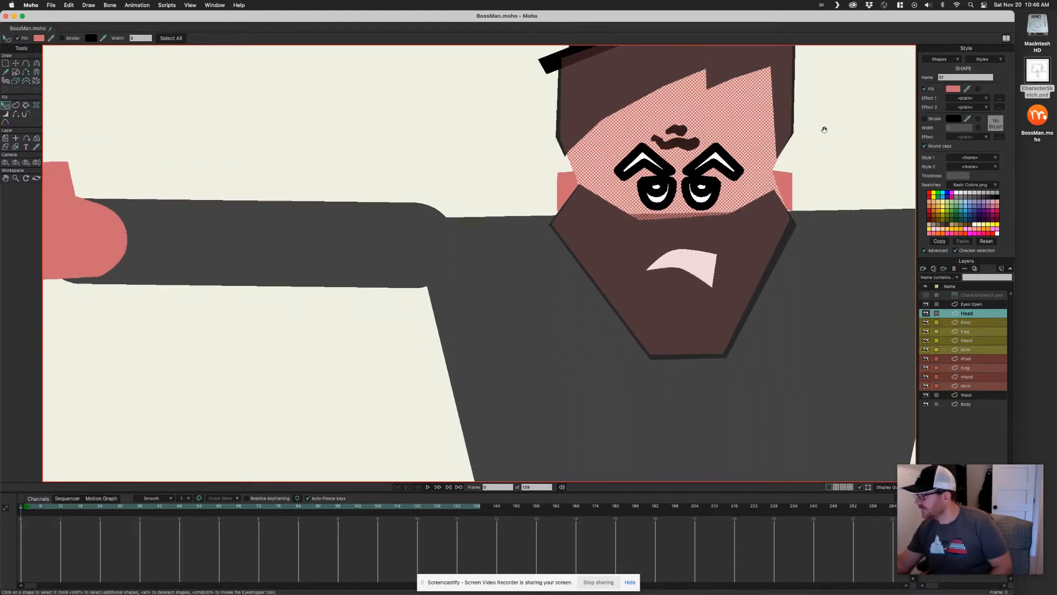
left_click(832, 151)
scroll(831, 153, "down", 5)
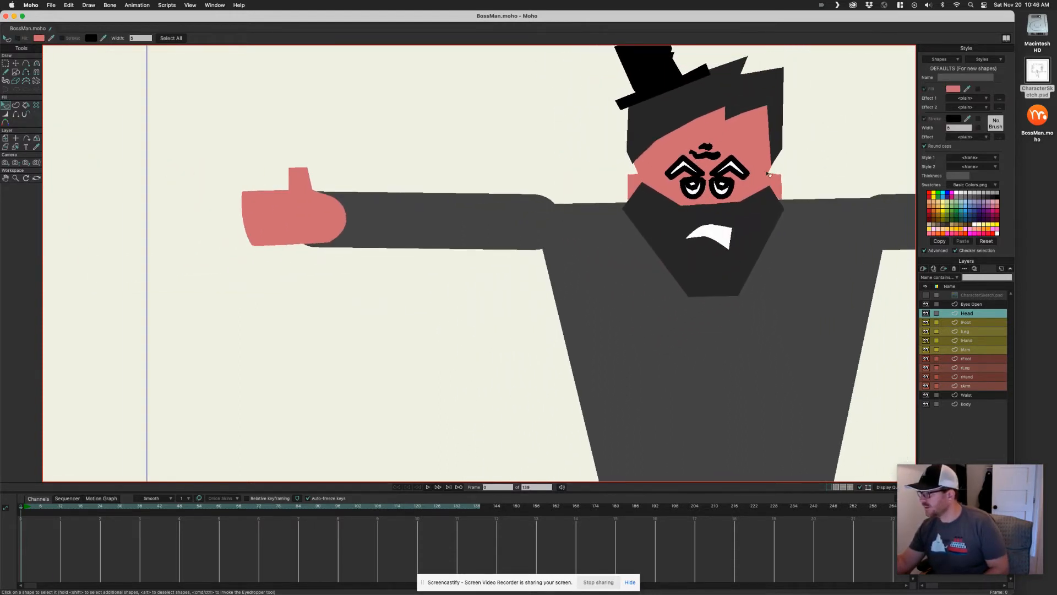
scroll(695, 209, "down", 1)
left_click_drag(724, 230, 696, 215)
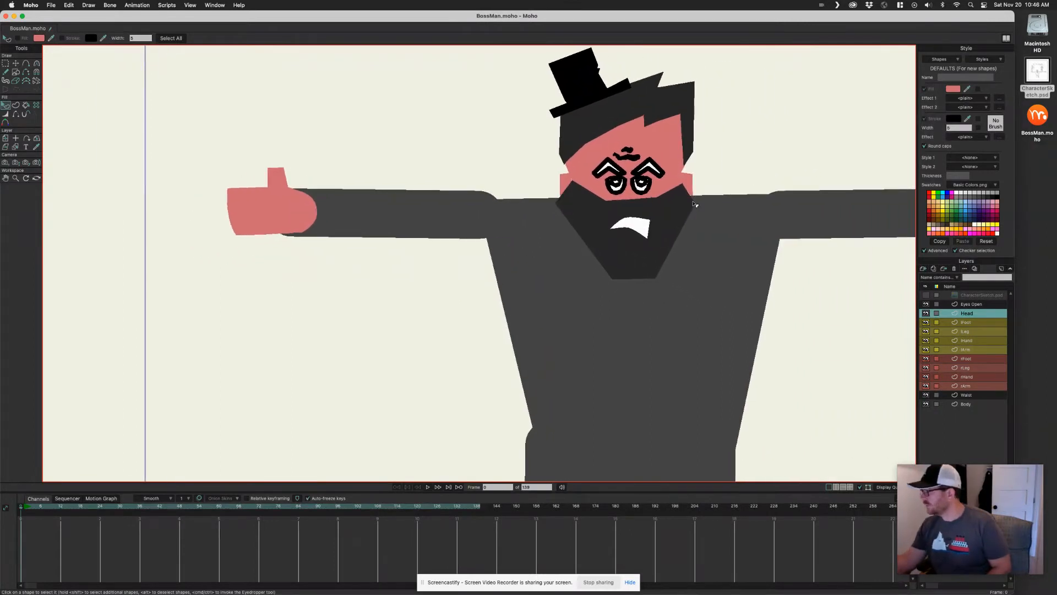
In the Eyes Open layer, select both eyebrows, turn off their outlines and fill them dark grey
left_click(971, 305)
left_click_drag(625, 176, 903, 125)
left_click_drag(729, 128, 699, 182)
left_click(692, 180)
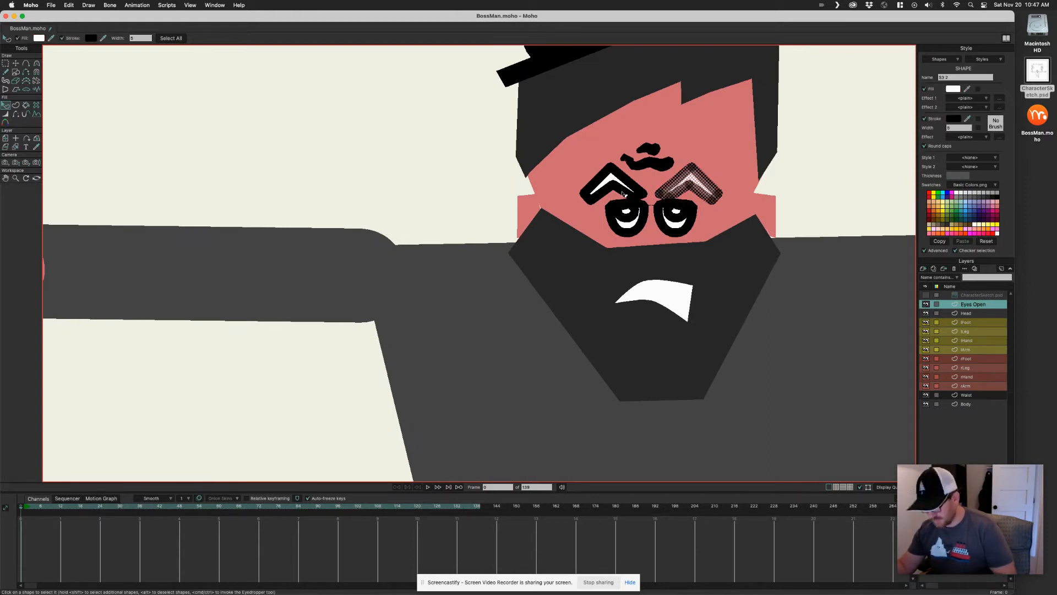
left_click(623, 182, "shift")
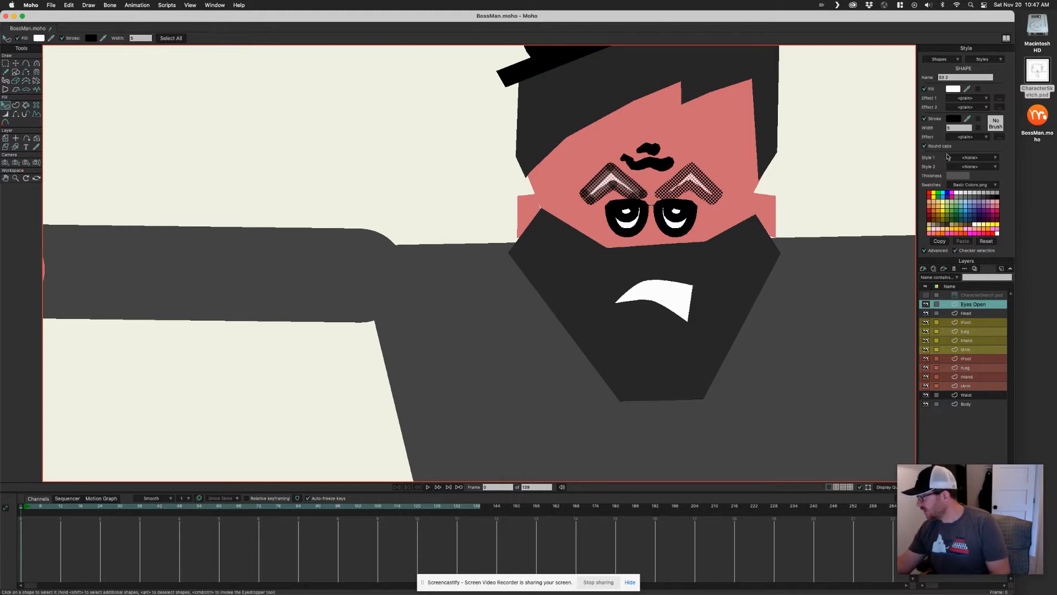
left_click(935, 120)
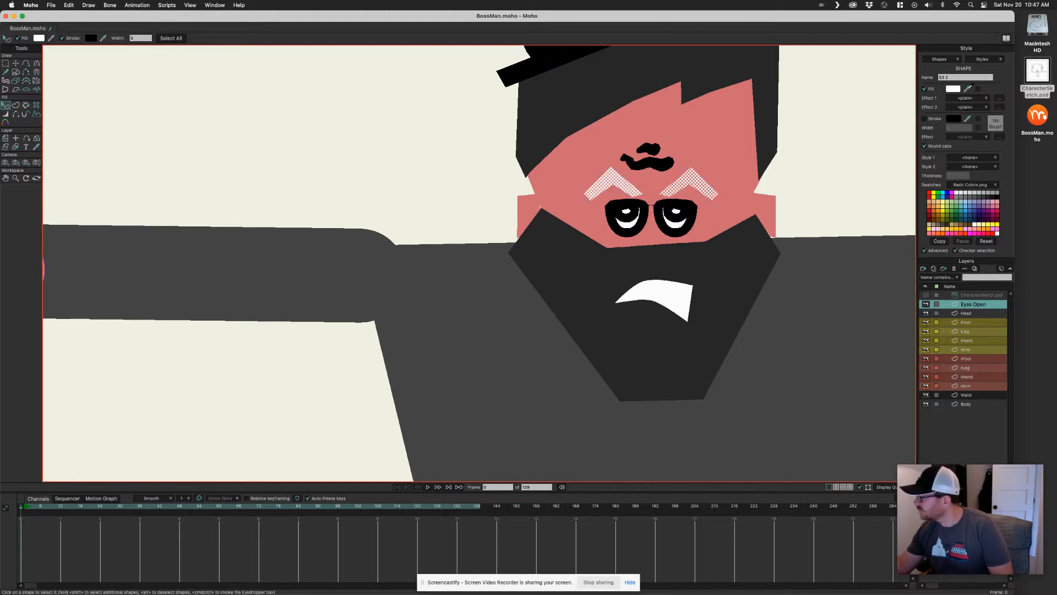
left_click(812, 162)
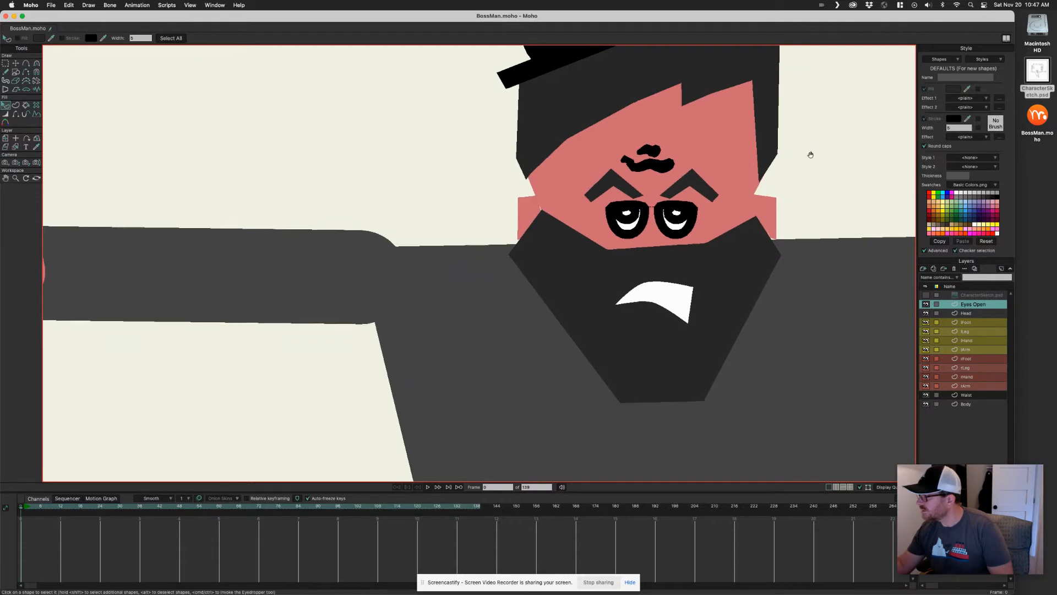
Select both pupils, turn off their outlines and fill them black
left_click_drag(810, 154, 812, 163)
left_click(671, 232)
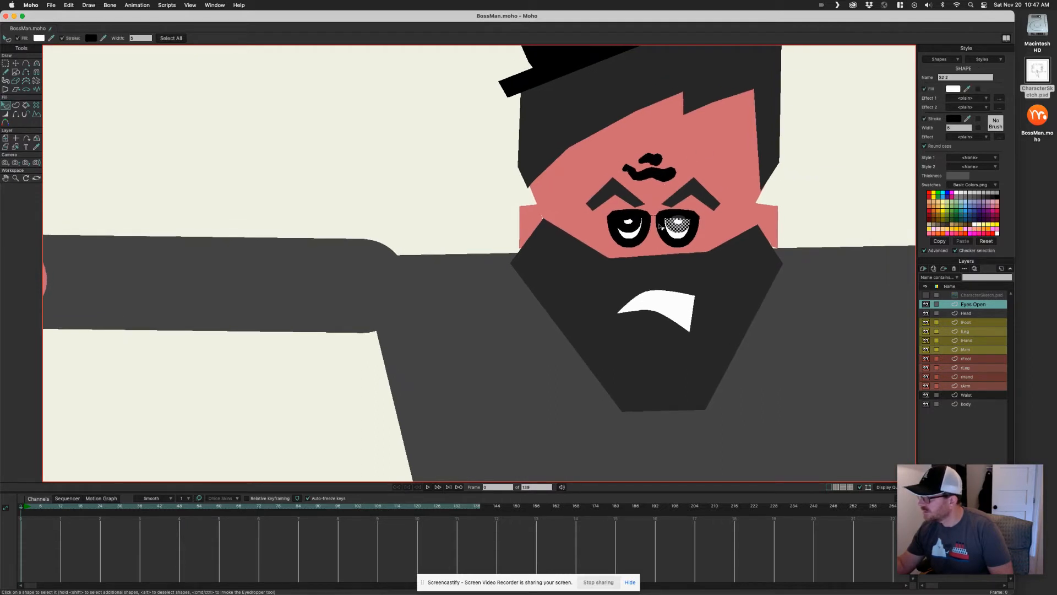
left_click(631, 228, "shift")
left_click(925, 118)
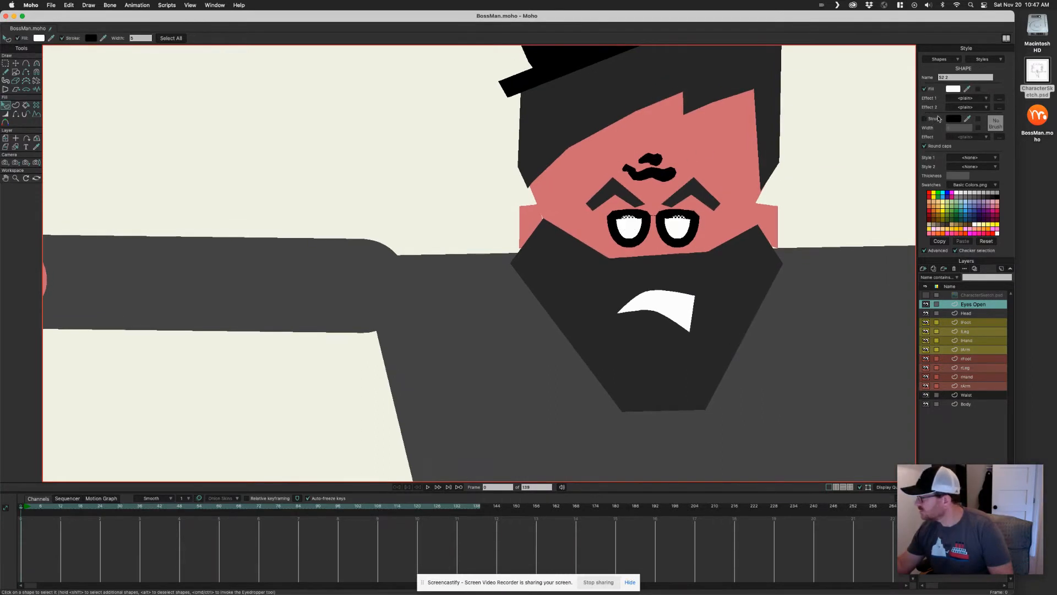
left_click(998, 196)
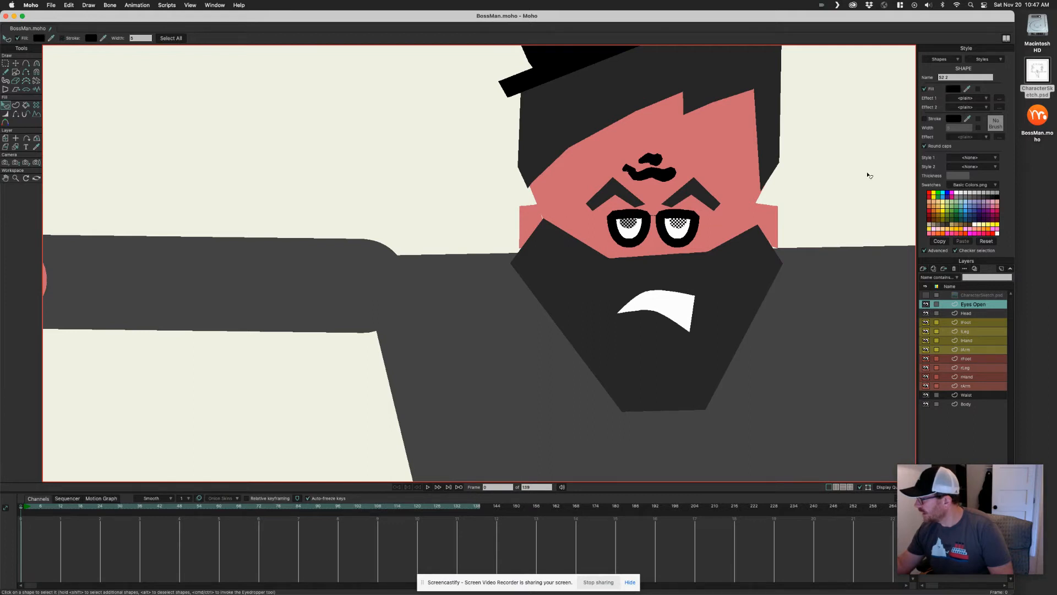
Select both eye whites and turn off their outlines
left_click(818, 182)
left_click(690, 231)
left_click(630, 242, "shift")
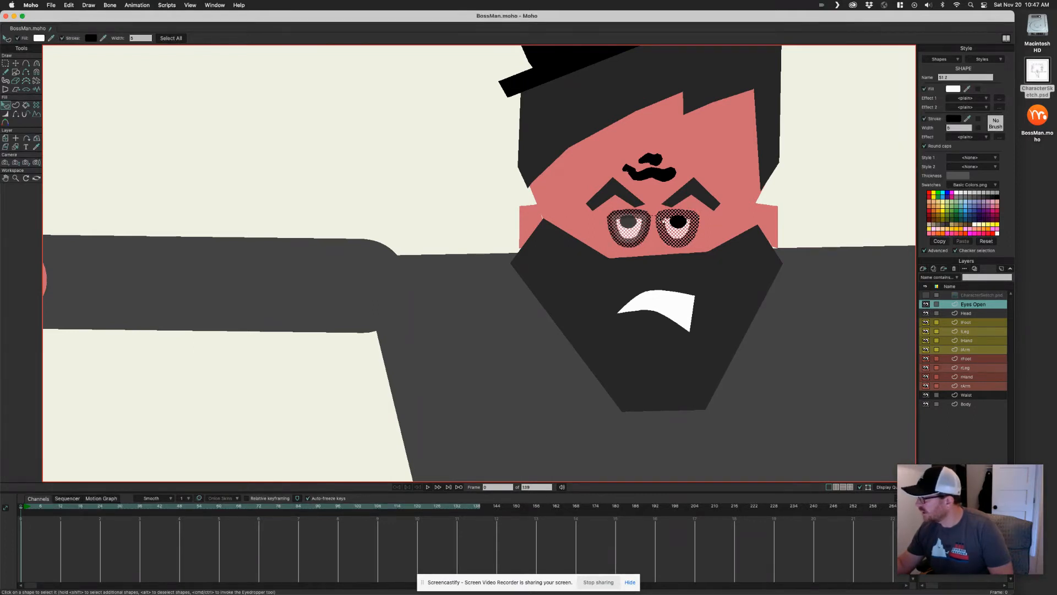
left_click(926, 119)
left_click(803, 142)
left_click_drag(803, 157, 819, 151)
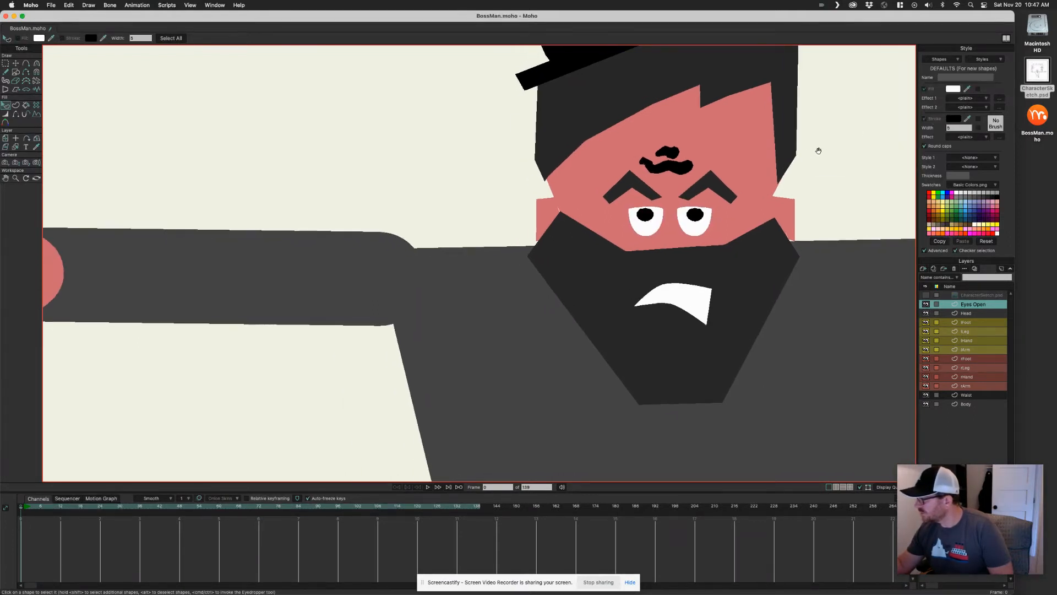
Move the lHand layer beneath the lArm layer so the hand sits behind the arm
left_click_drag(647, 205, 952, 145)
left_click_drag(825, 173, 478, 344)
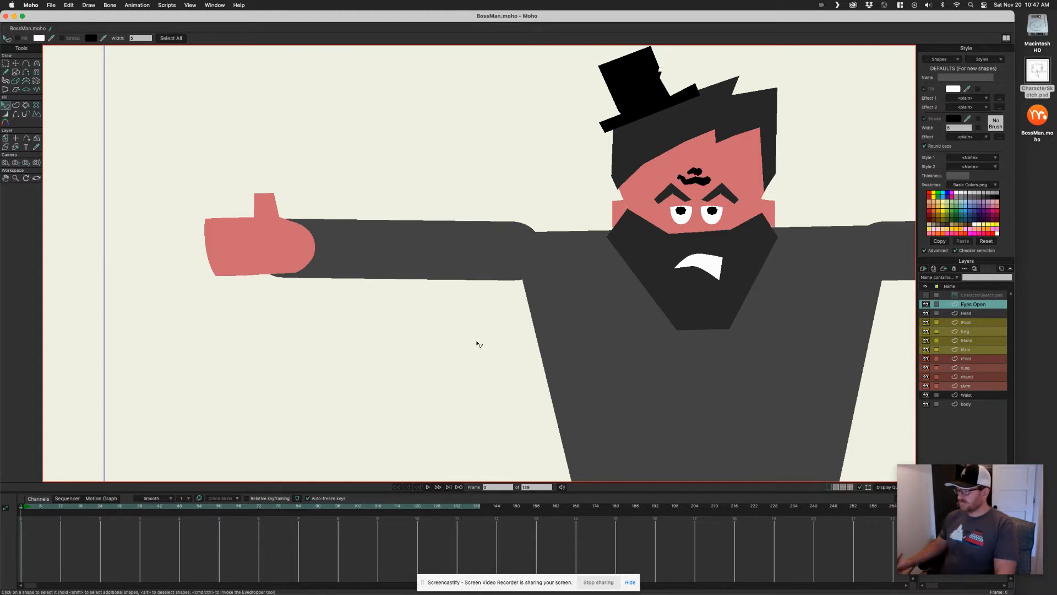
left_click_drag(726, 211, 415, 290)
left_click_drag(711, 278, 636, 258)
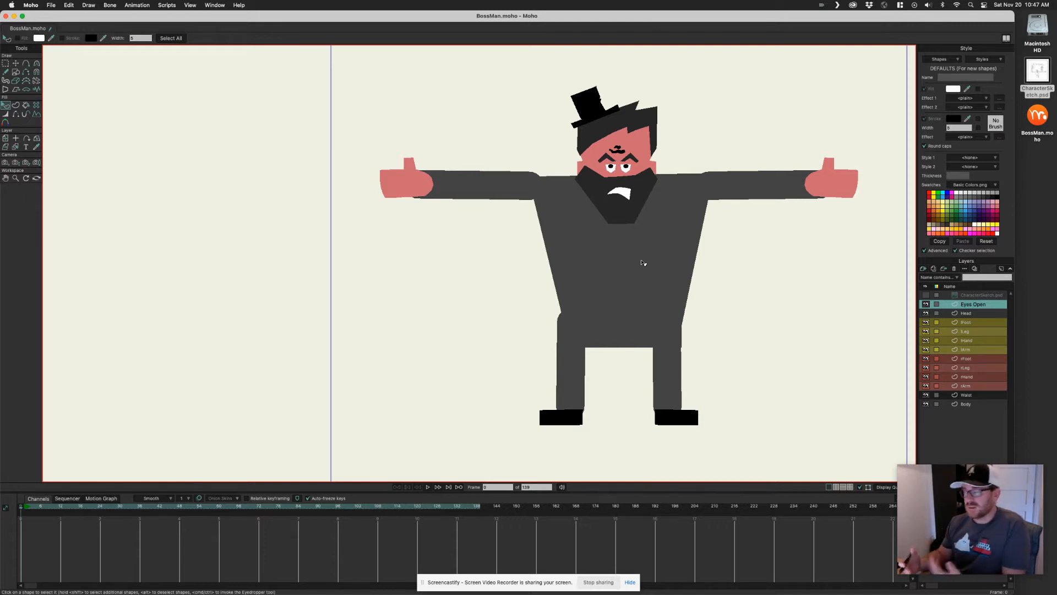
scroll(720, 229, "up", 2)
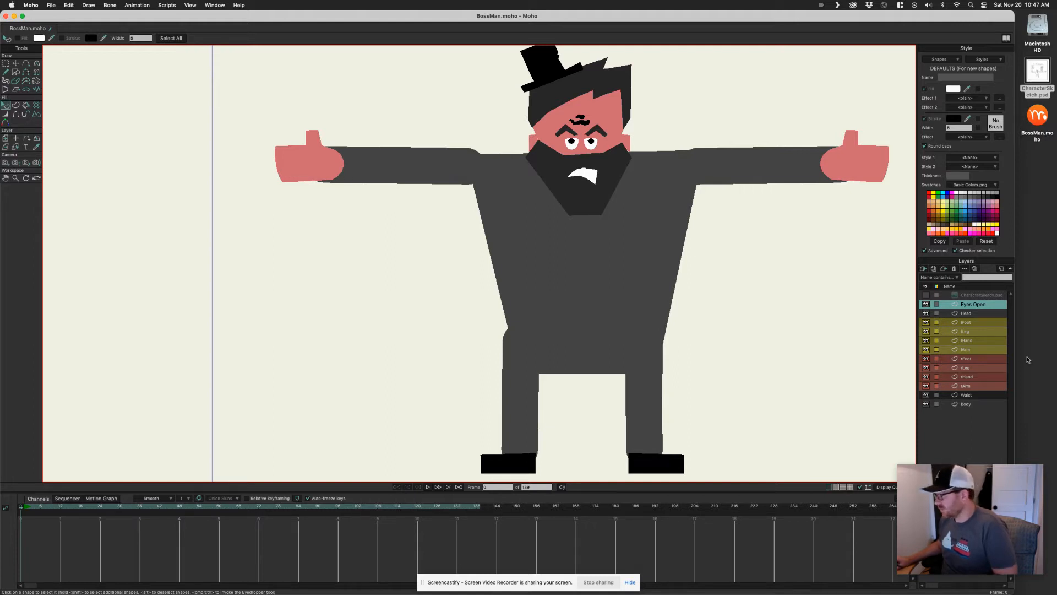
left_click(975, 351)
left_click(976, 341)
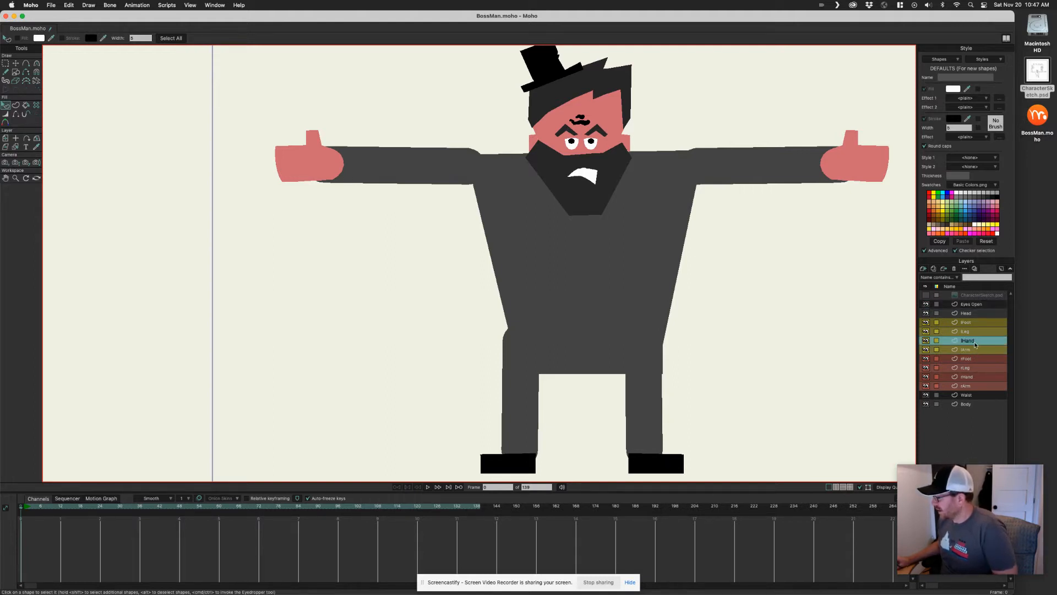
left_click_drag(972, 345, 973, 354)
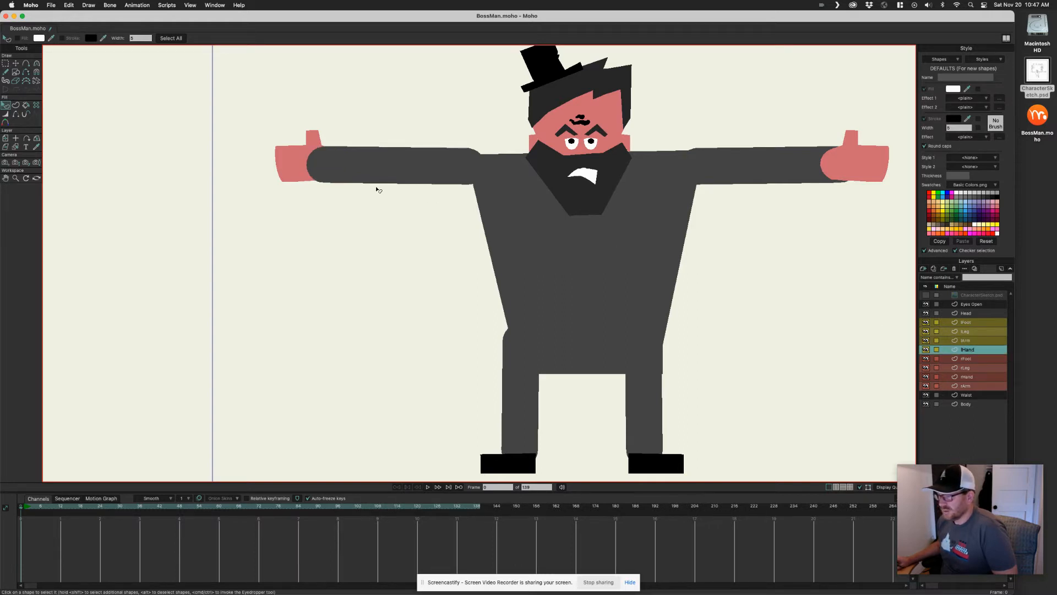
With the Transform Points tool, nudge the left hand slightly into place against the arm
left_click_drag(378, 189, 376, 202)
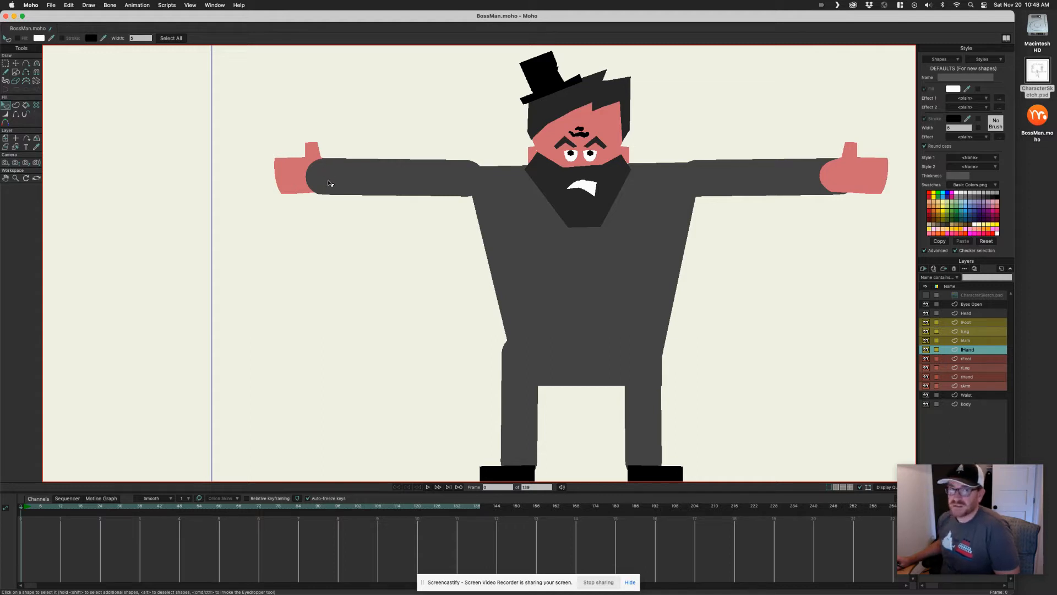
key("t")
left_click(306, 169)
left_click_drag(306, 170, 304, 175)
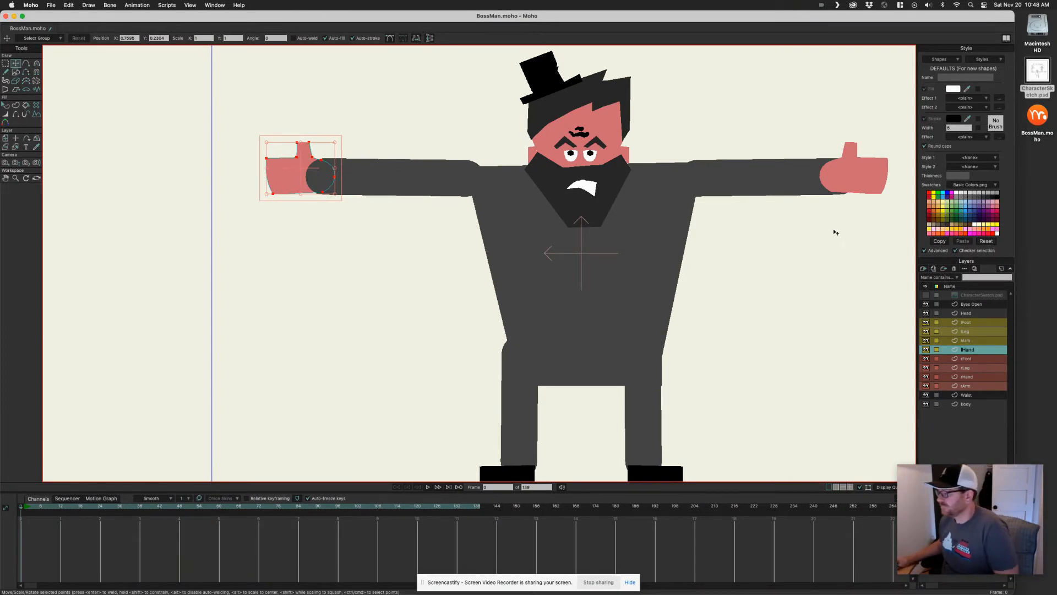
Move the rHand layer beneath the rArm layer and nudge the right hand into place
left_click_drag(835, 231, 794, 241)
right_click(817, 178, "alt")
left_click_drag(972, 380, 972, 391)
left_click_drag(824, 182, 831, 185)
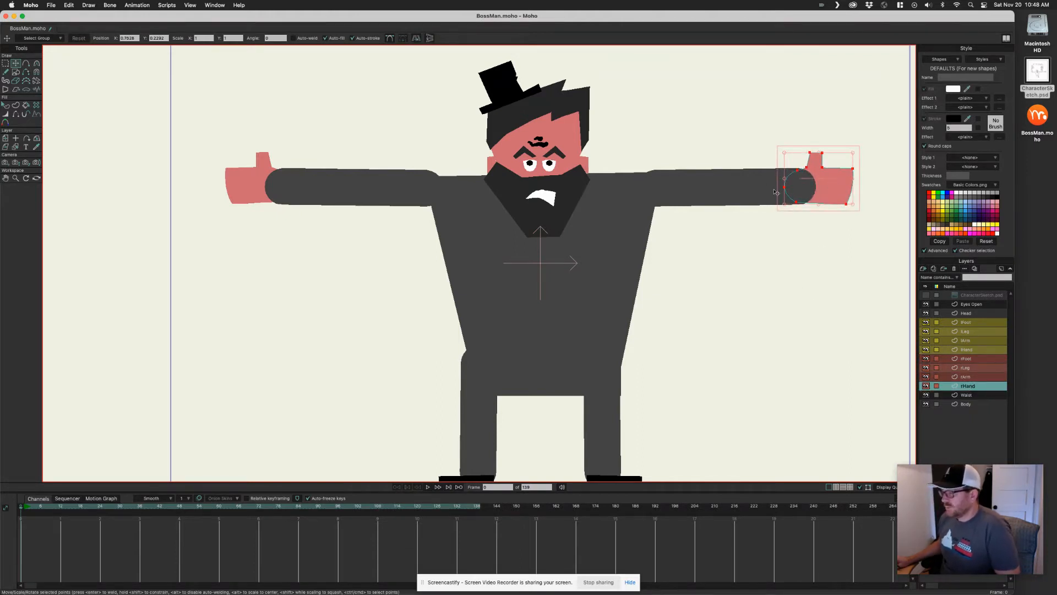
Extend the left arm's inner end slightly and raise both of the body's top corners to the shoulder line
right_click(411, 195, "alt")
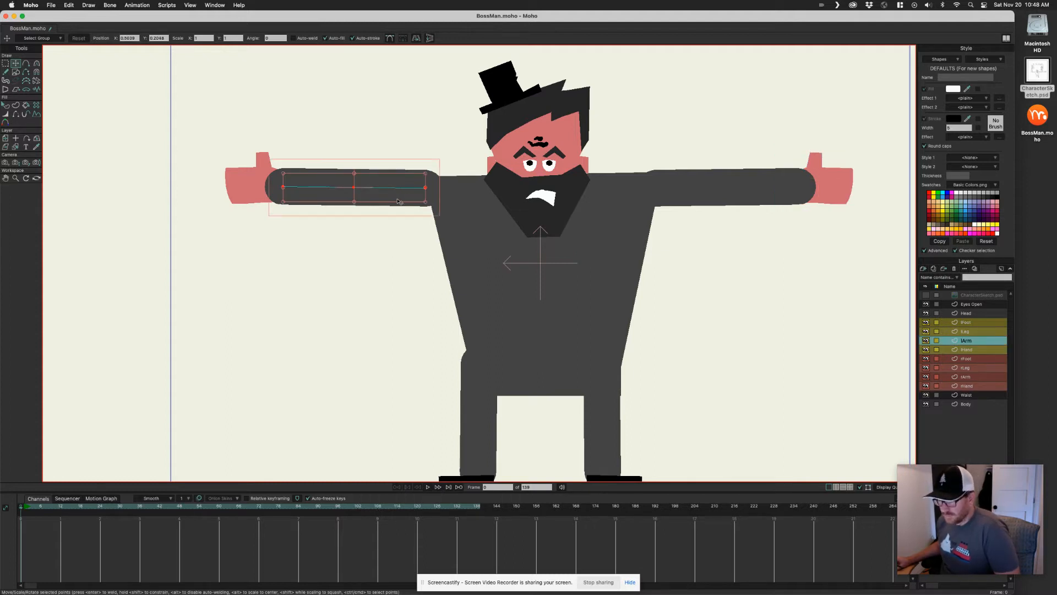
left_click_drag(426, 188, 432, 192)
left_click(467, 197)
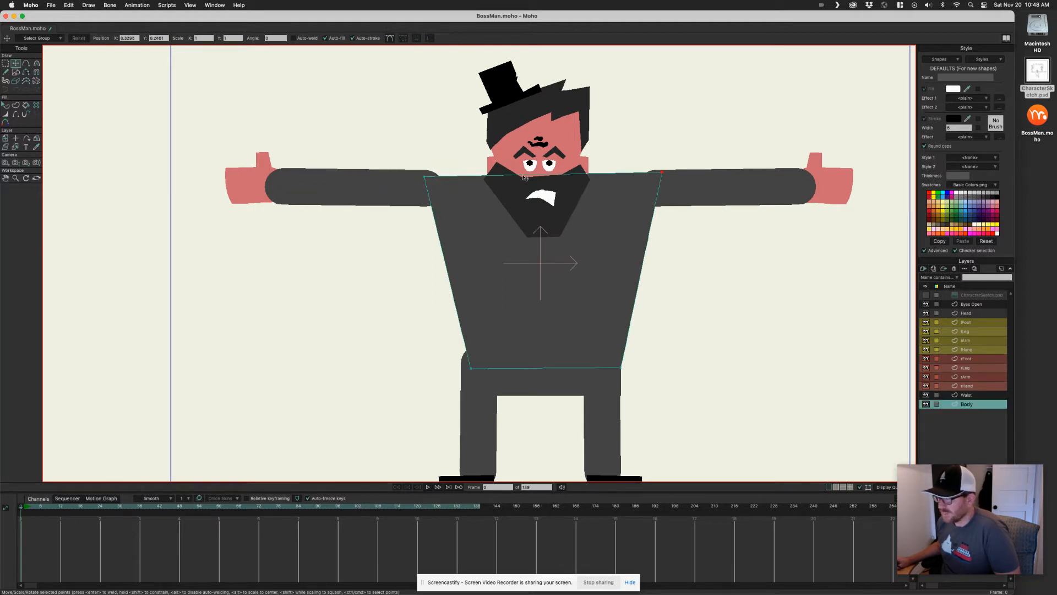
left_click_drag(425, 178, 424, 174)
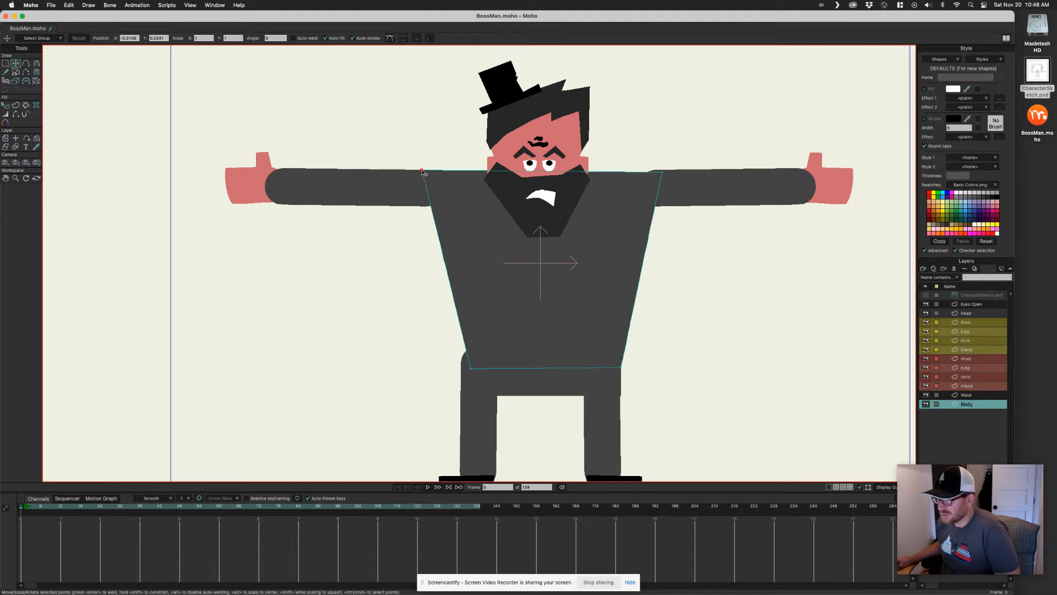
left_click_drag(664, 173, 661, 168)
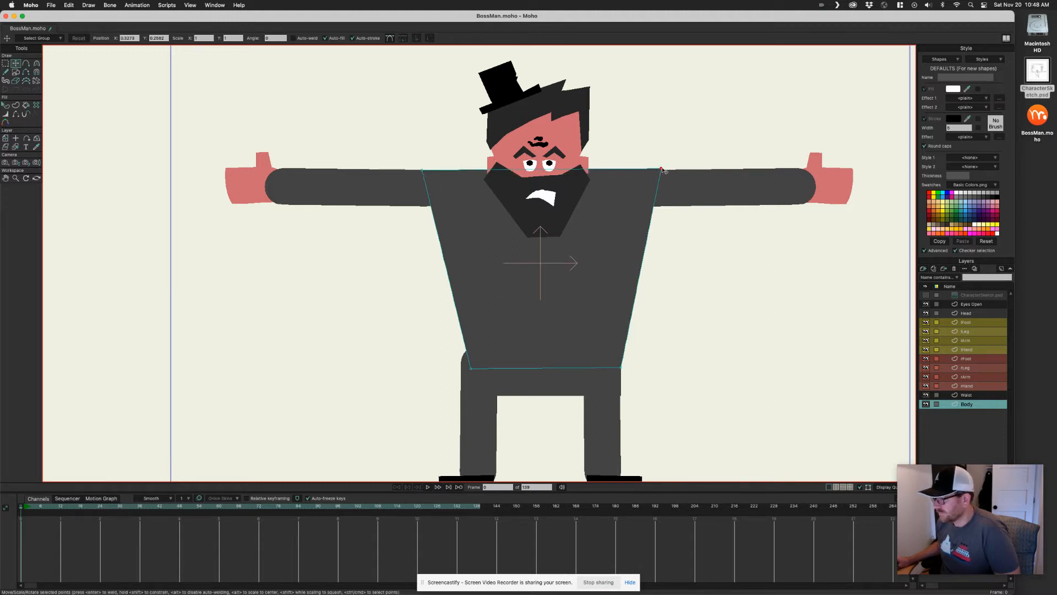
Shift the left leg's upper outer point slightly inward
left_click_drag(588, 316, 592, 277)
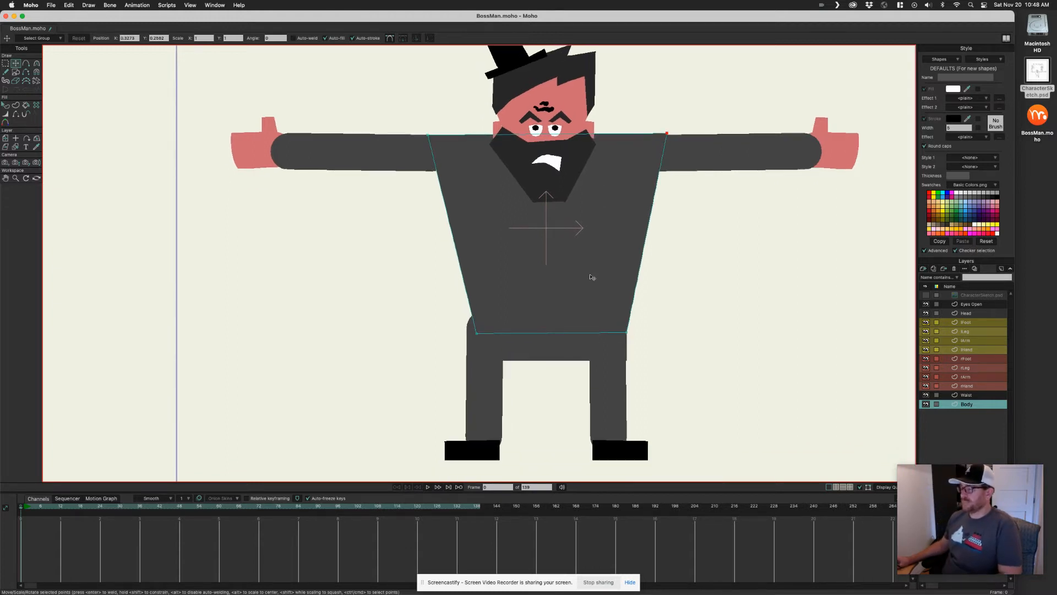
left_click_drag(575, 375, 549, 362)
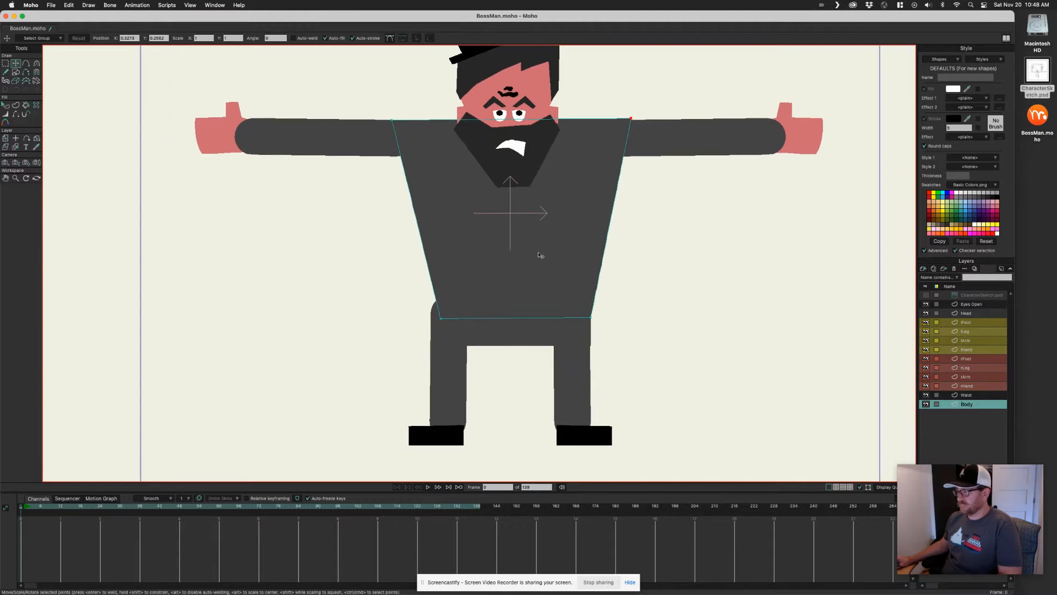
left_click_drag(537, 231, 520, 236)
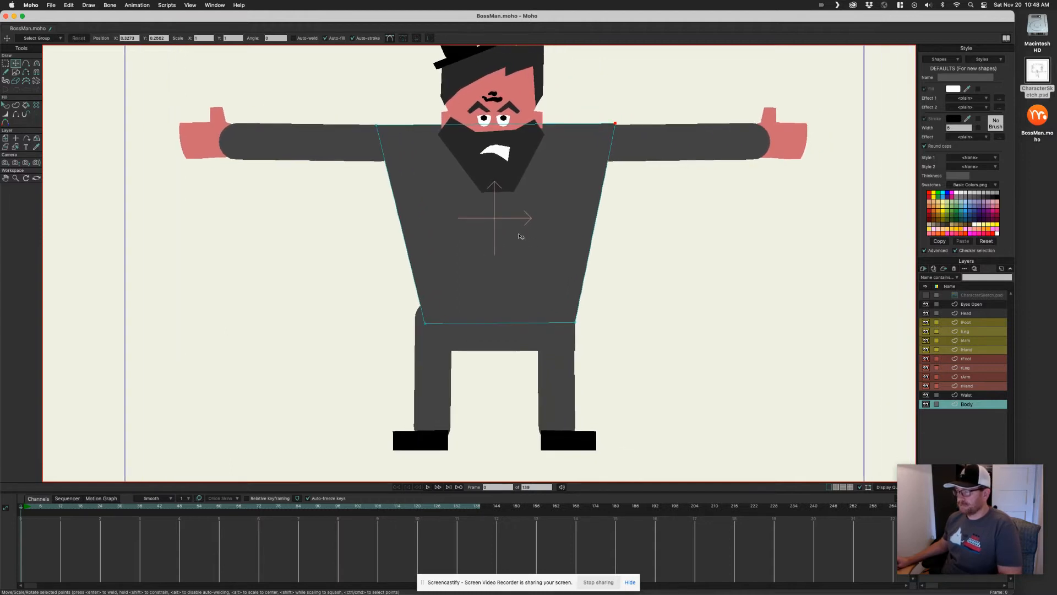
left_click(430, 370, "alt+super")
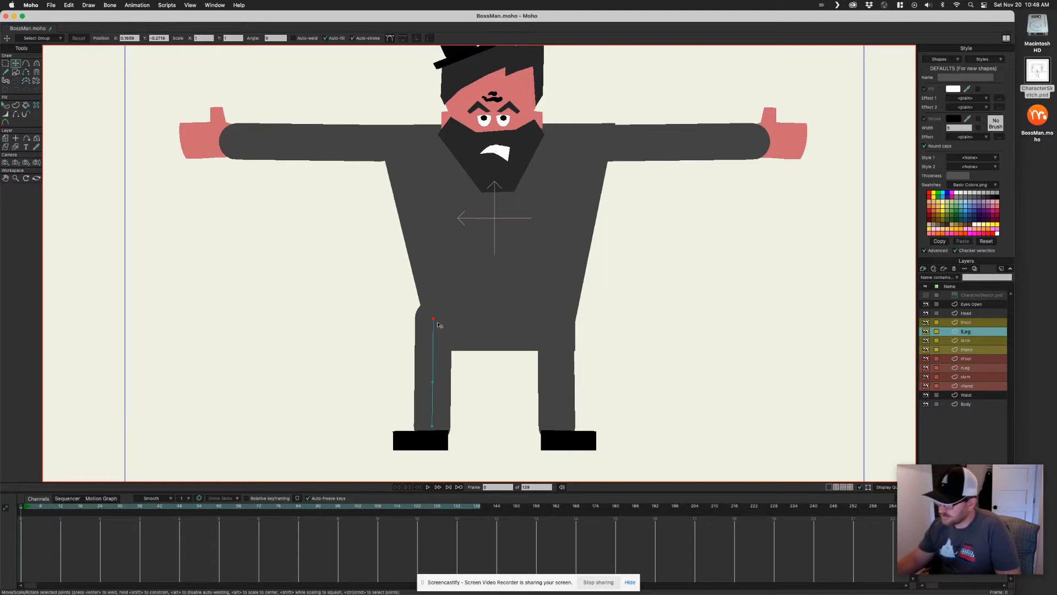
left_click(434, 356)
left_click_drag(436, 356, 445, 355)
left_click(559, 363, "alt+super")
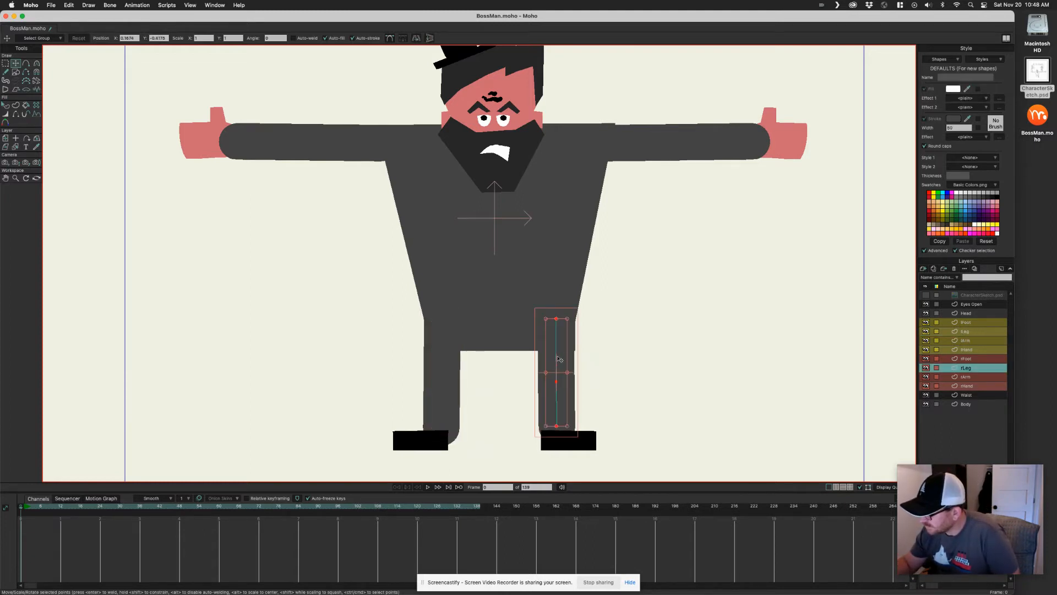
left_click_drag(559, 360, 622, 321)
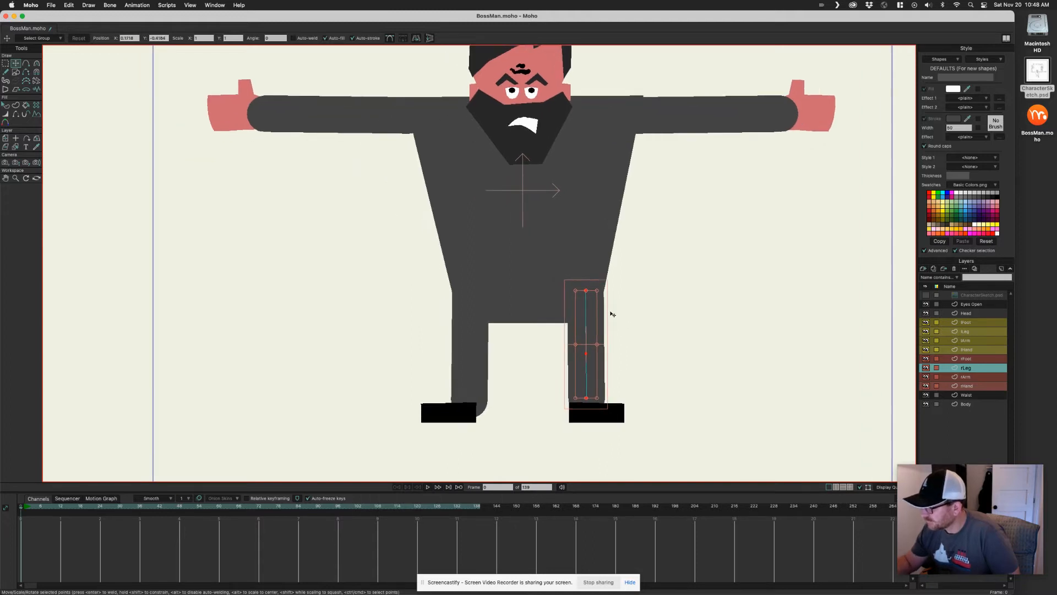
Nudge the left foot slightly right and the right foot slightly to align them under the legs
left_click(461, 413, "alt+super")
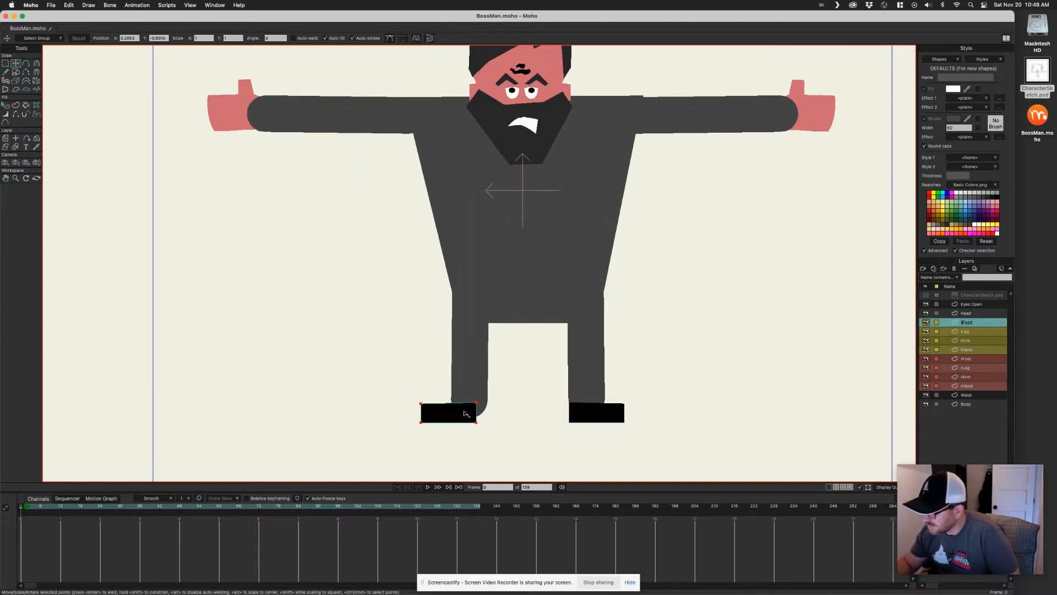
left_click_drag(457, 414, 467, 415)
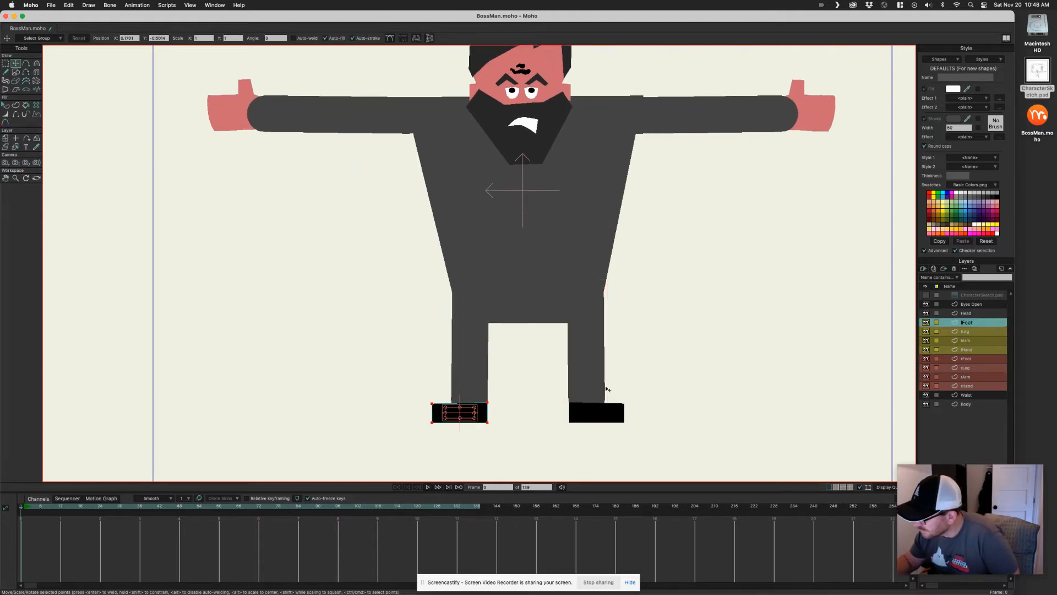
left_click(606, 412, "alt+super")
left_click_drag(599, 413, 602, 413)
left_click_drag(633, 354, 629, 369)
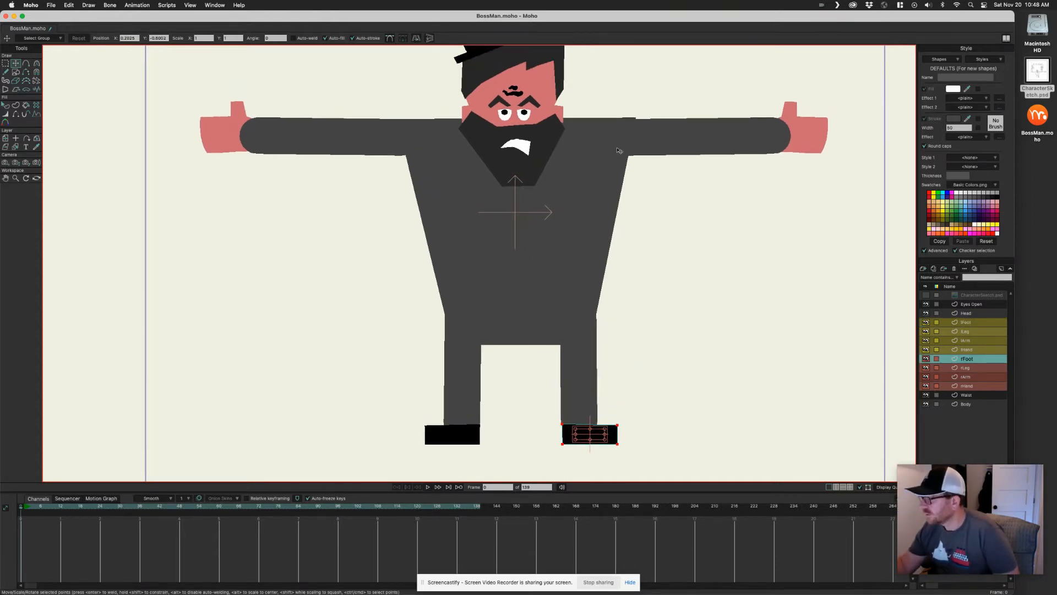
Select the body and round both of its shoulder corners with the Curvature tool
left_click_drag(664, 155, 573, 246)
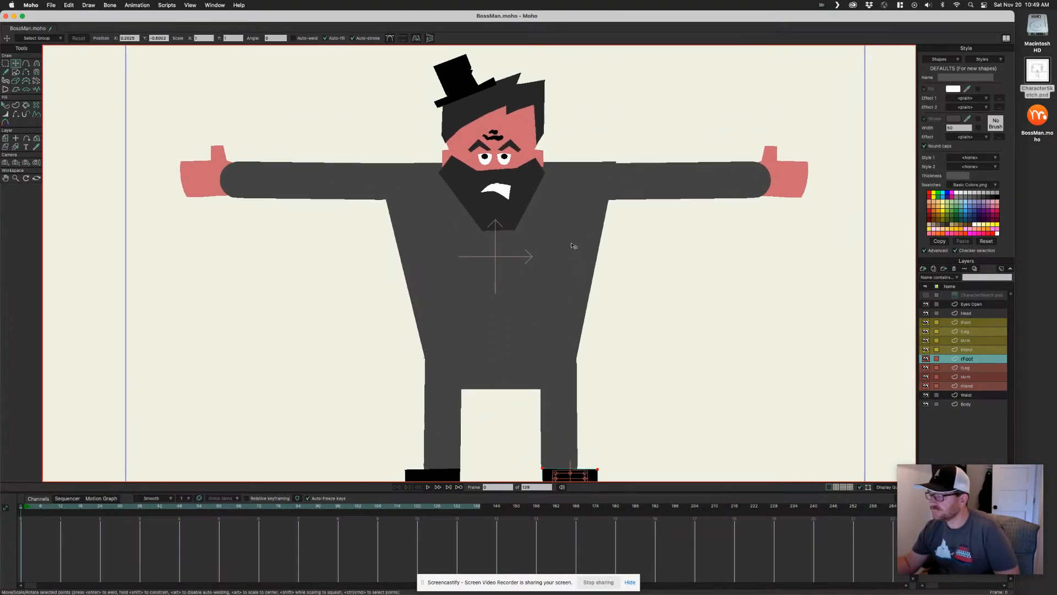
left_click(589, 211, "alt+super")
left_click(594, 217)
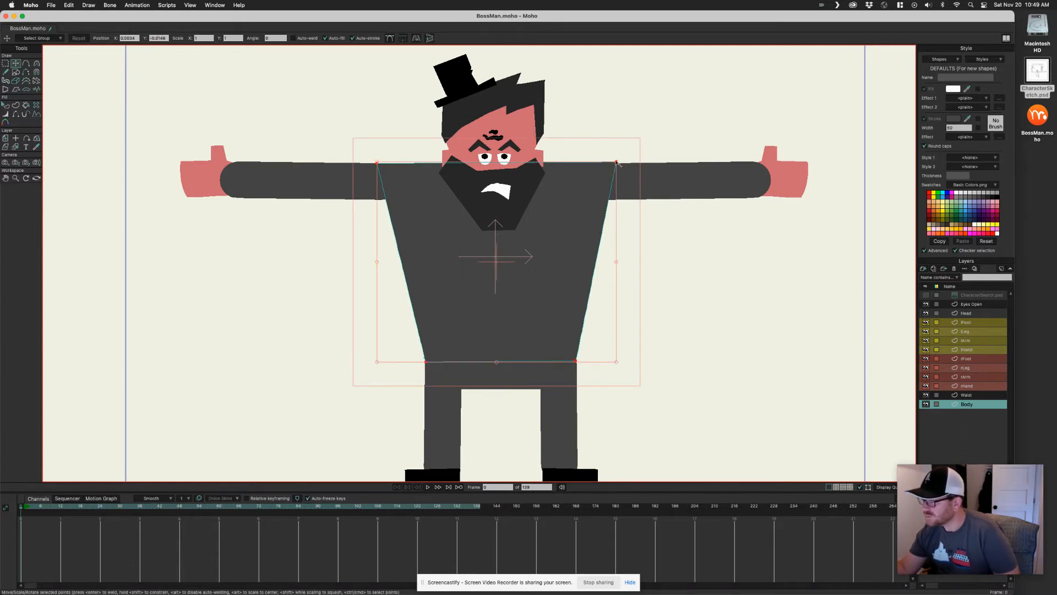
left_click_drag(617, 163, 612, 165)
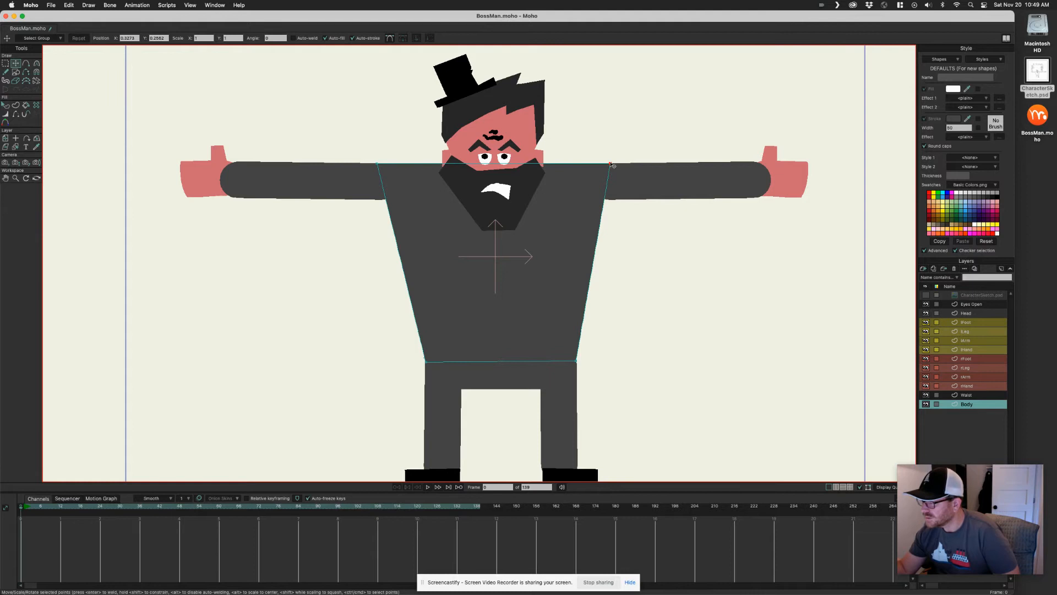
key("c")
left_click_drag(612, 166, 737, 278)
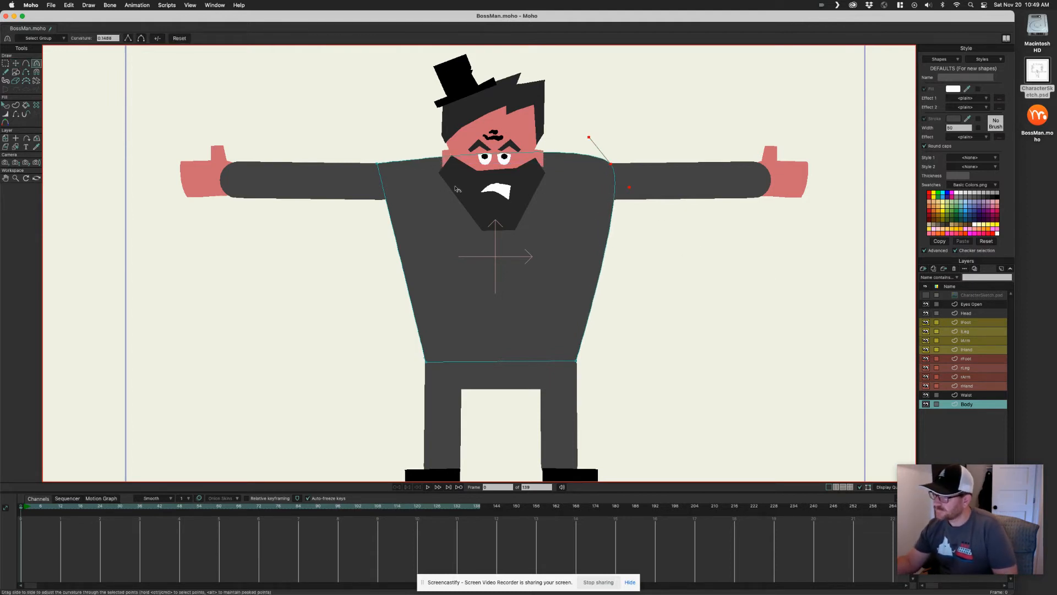
left_click_drag(378, 165, 511, 72)
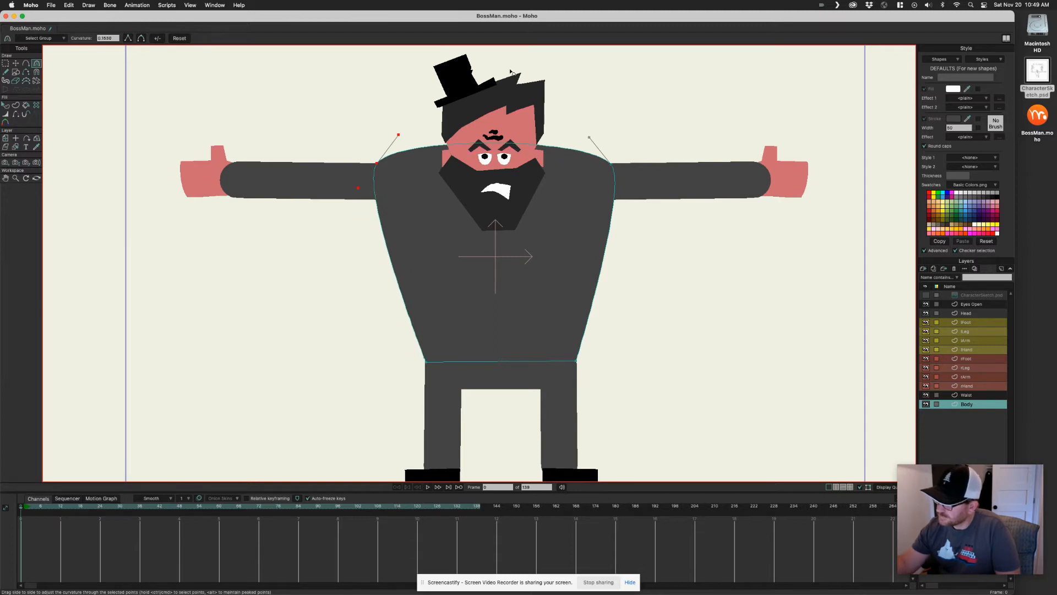
With the Transform Points tool, nudge both of the body's shoulder points to meet the arms
key("t")
left_click(607, 177)
left_click_drag(607, 176, 609, 180)
left_click_drag(372, 173, 373, 176)
scroll(578, 223, "up", 1)
left_click(609, 183)
left_click_drag(610, 185, 609, 178)
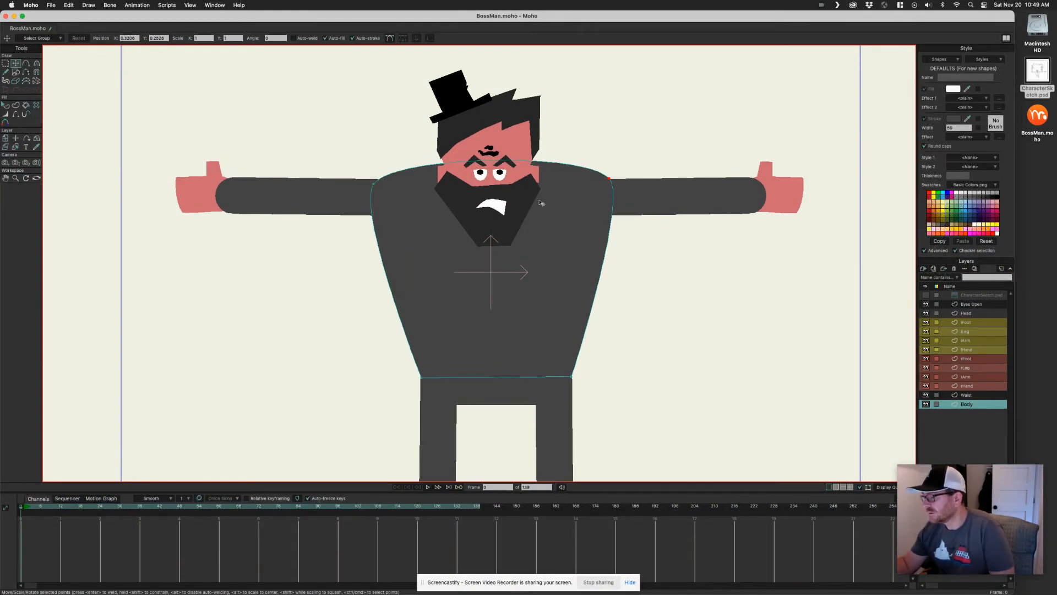
left_click_drag(373, 185, 373, 183)
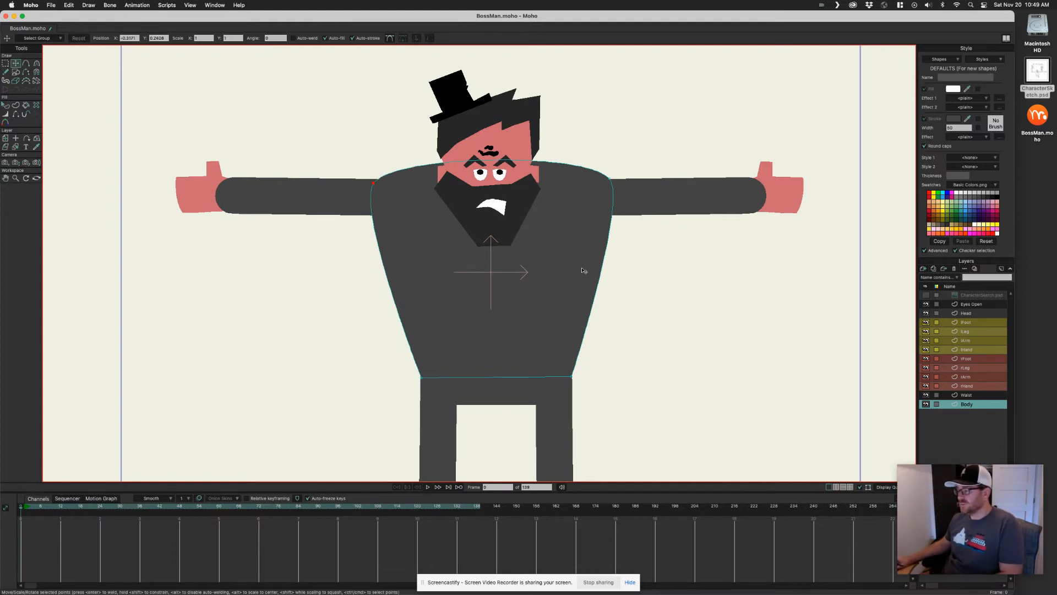
scroll(529, 279, "down", 3)
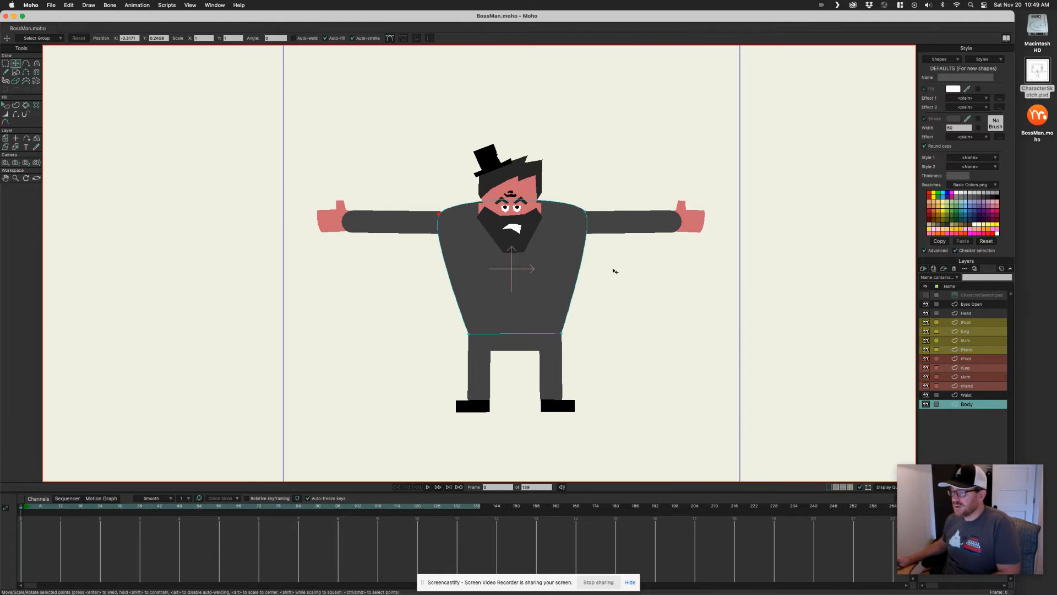
scroll(459, 270, "up", 4)
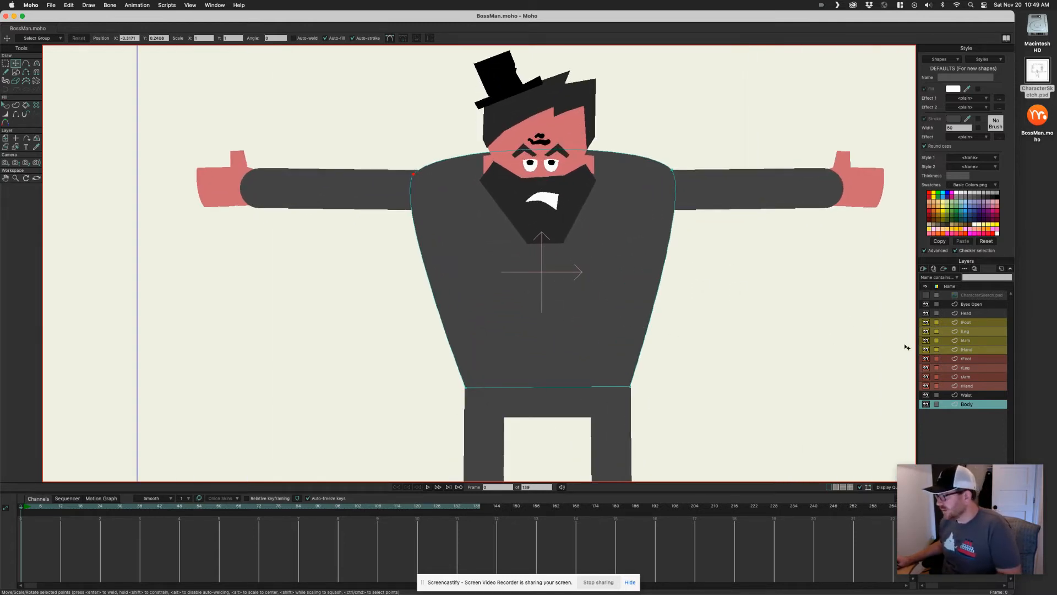
scroll(573, 295, "up", 2)
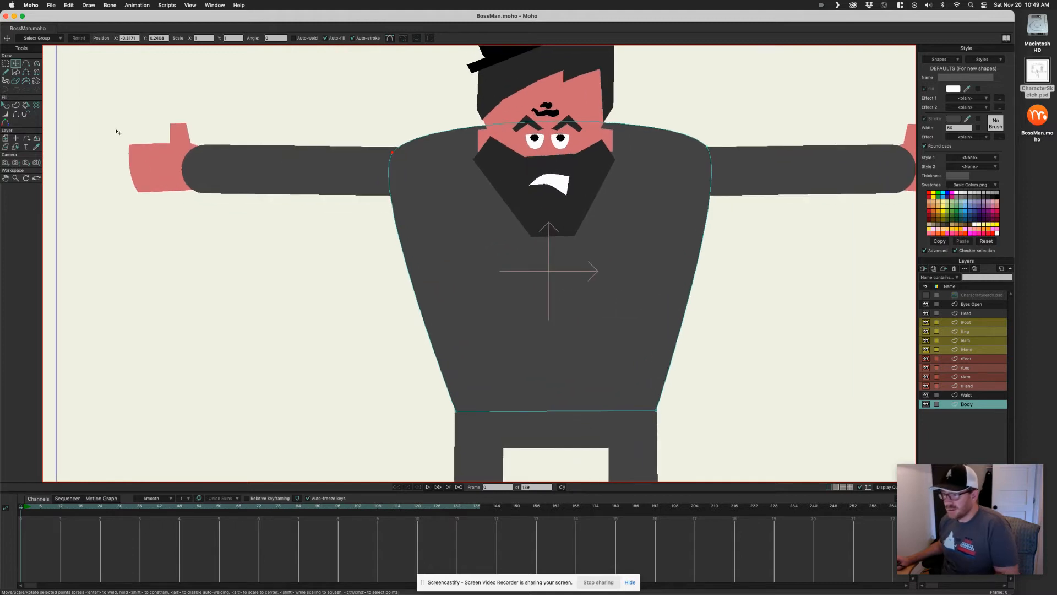
left_click(26, 63)
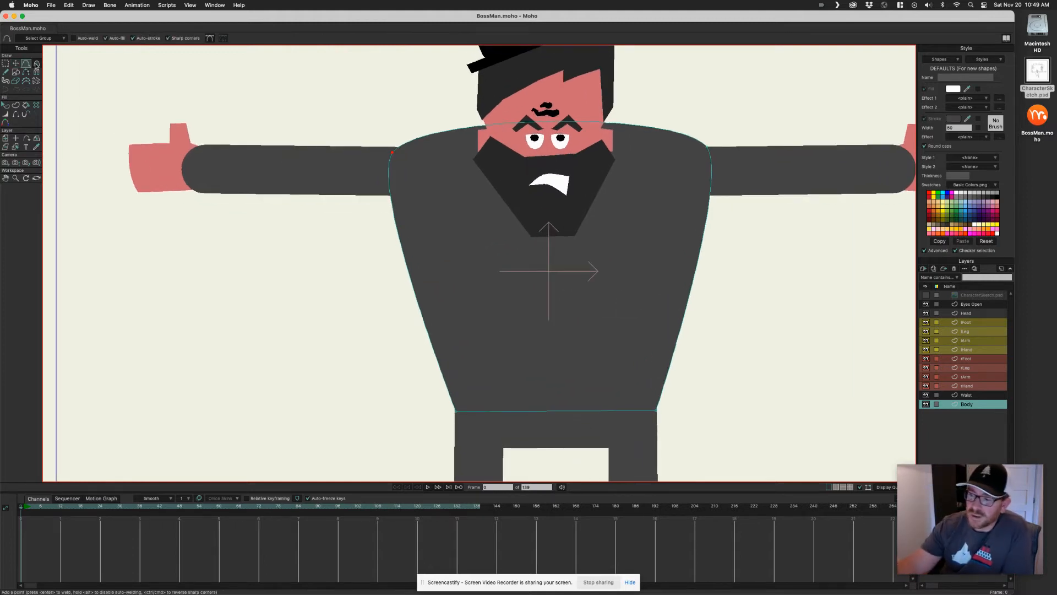
left_click_drag(553, 242, 556, 389)
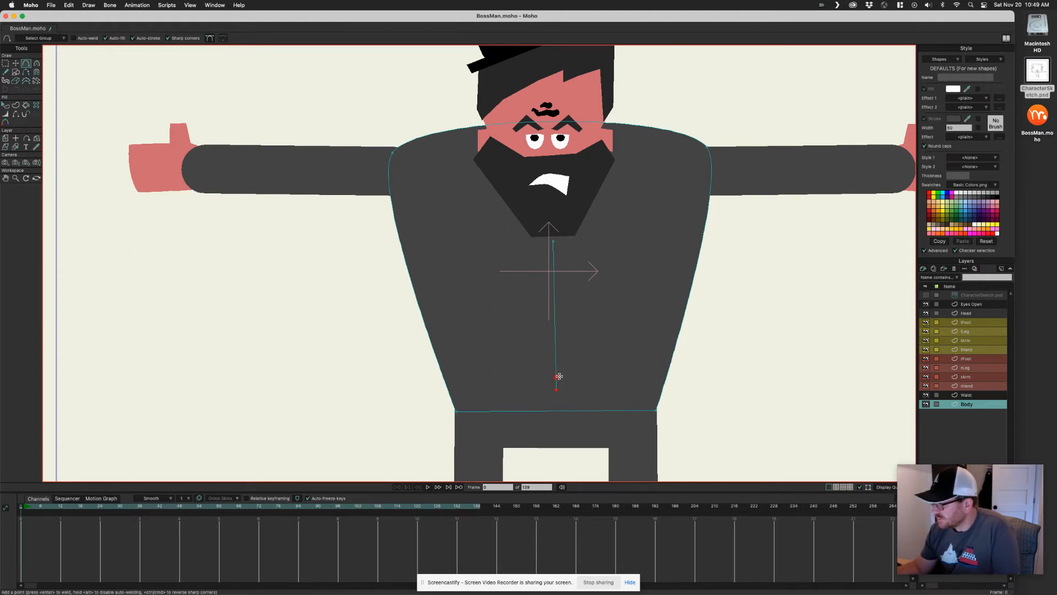
left_click(26, 105)
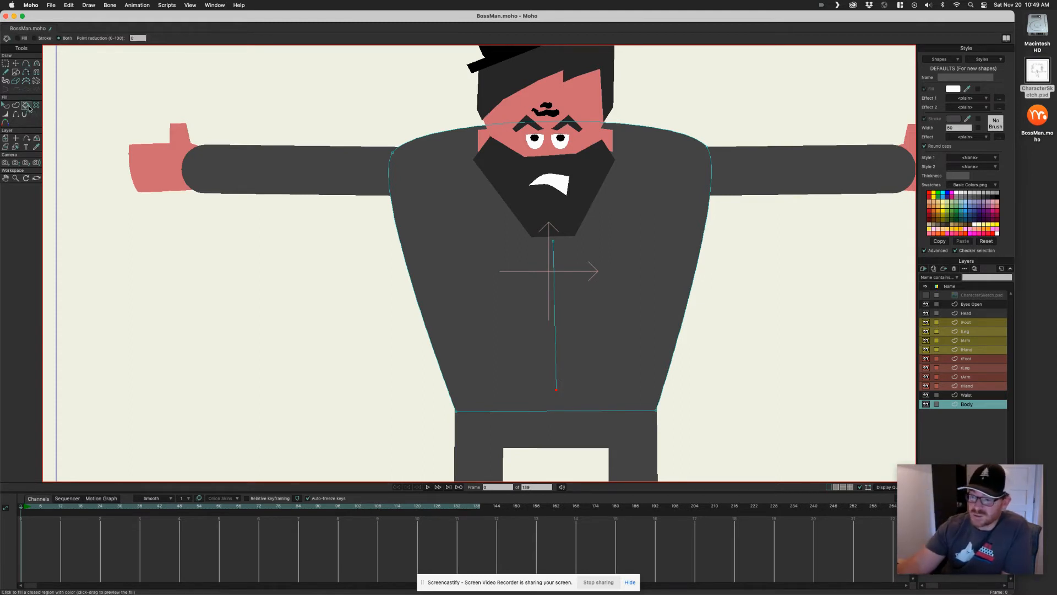
left_click(554, 252)
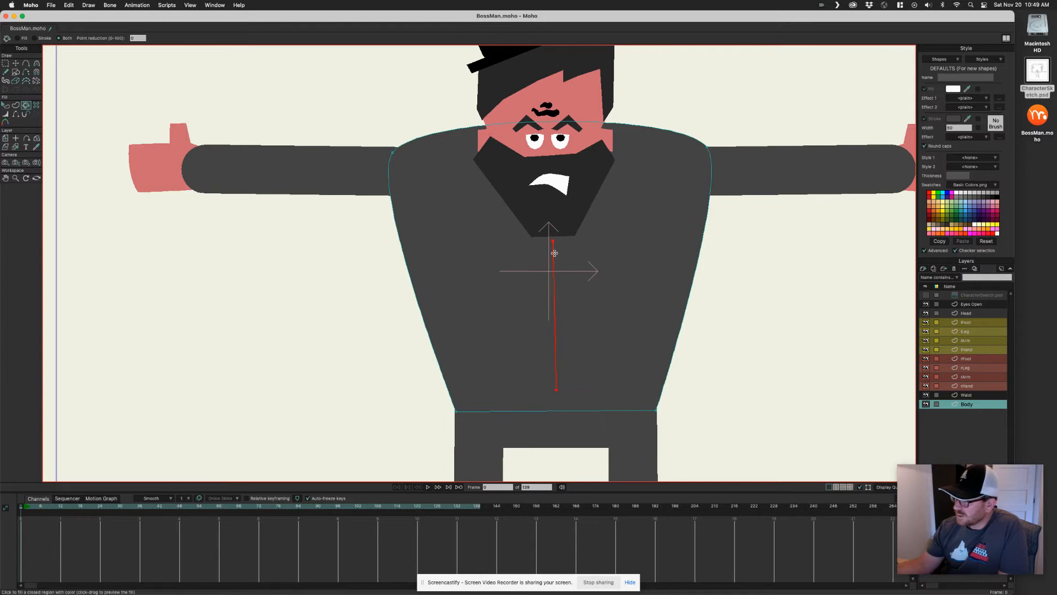
key("q")
left_click(558, 263)
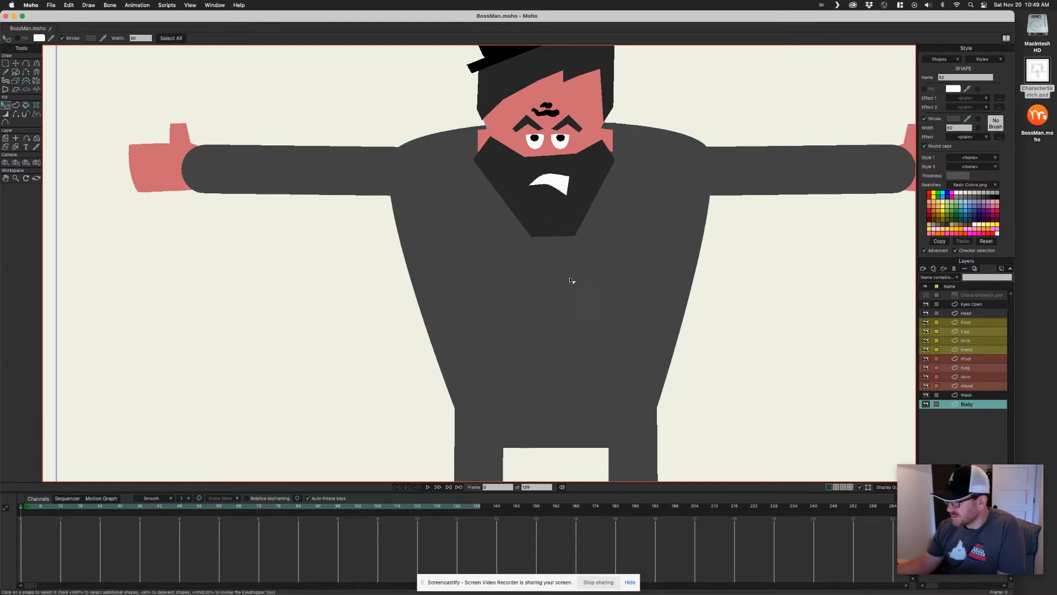
key("super+d")
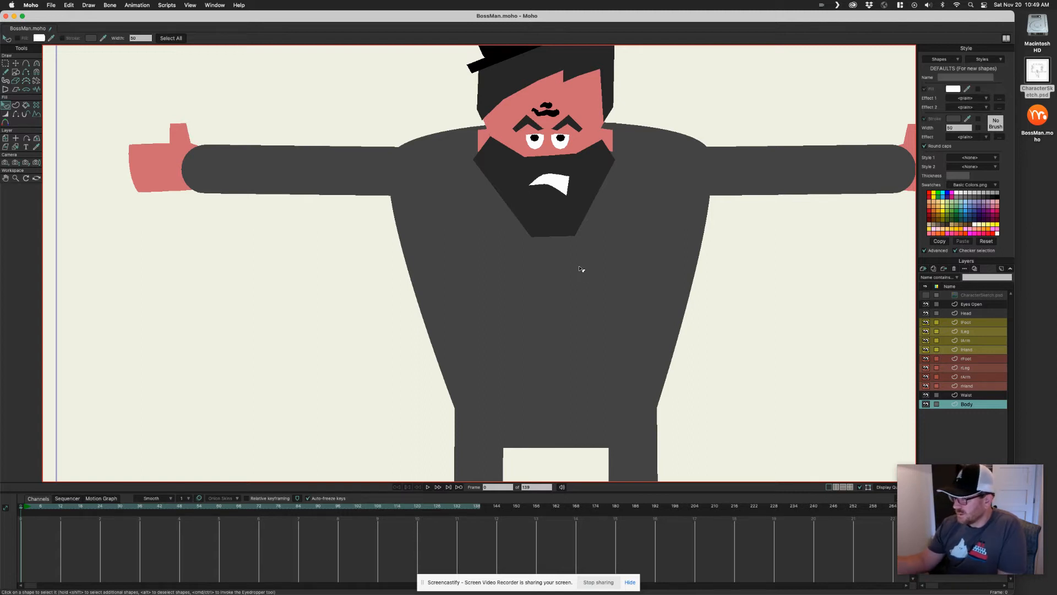
key("g")
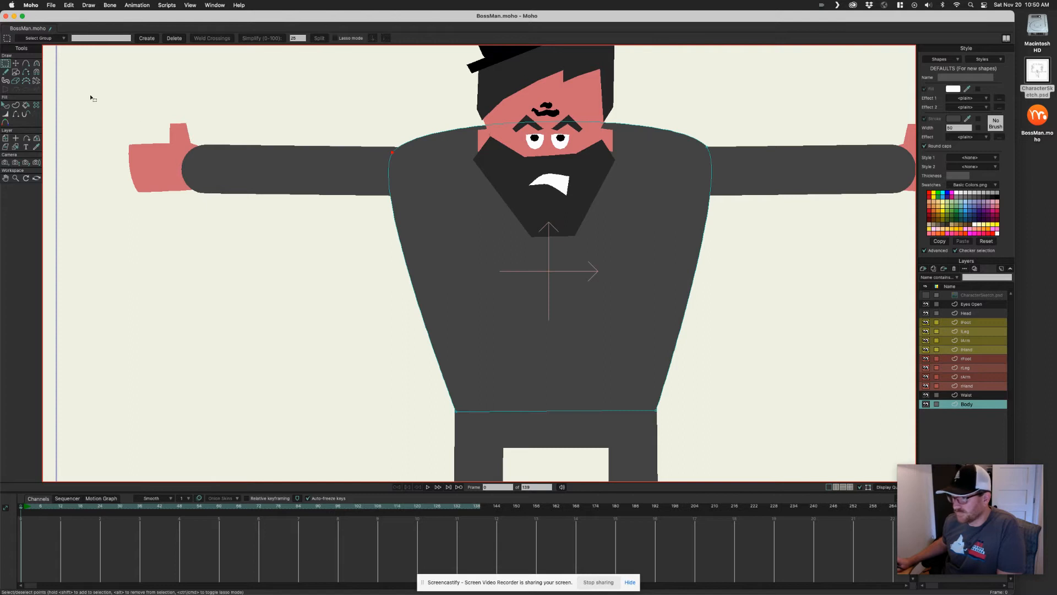
Draw a vertical line down the centre of the body and give it a stroke with the Paint Bucket
left_click(26, 64)
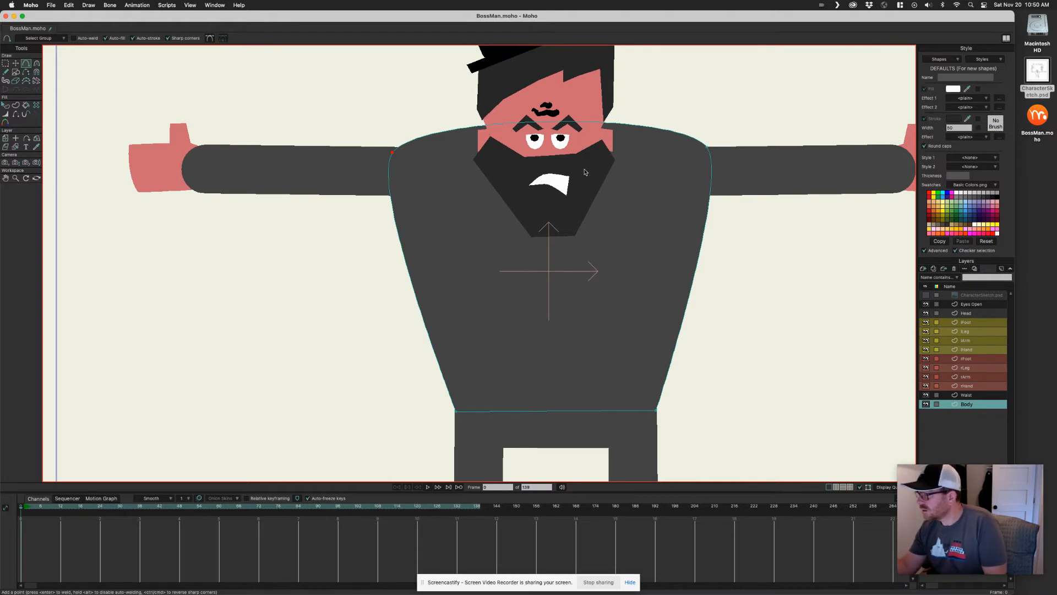
left_click_drag(551, 240, 551, 386)
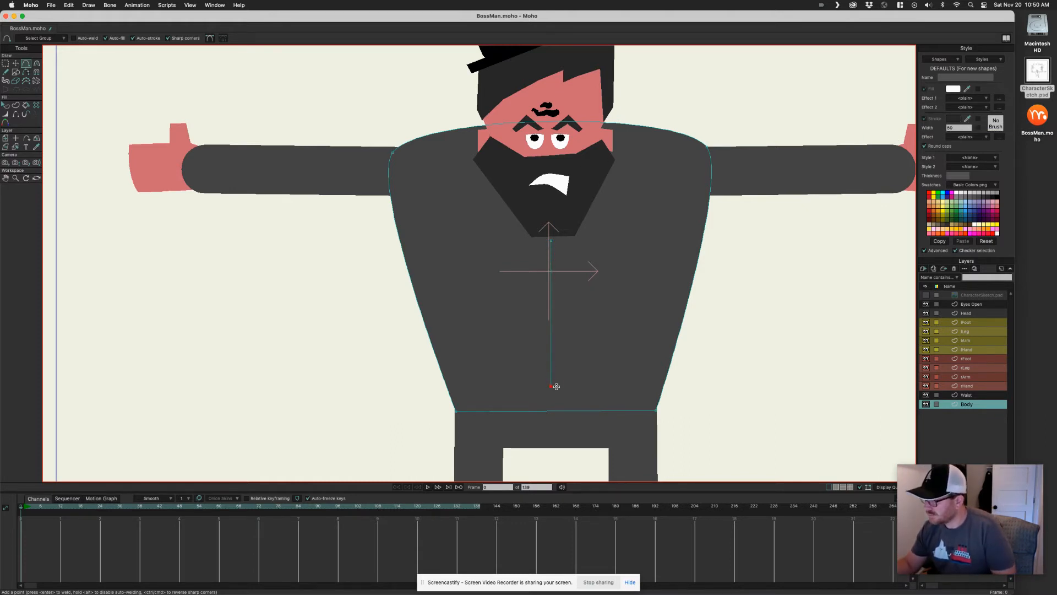
left_click(26, 105)
left_click(552, 247)
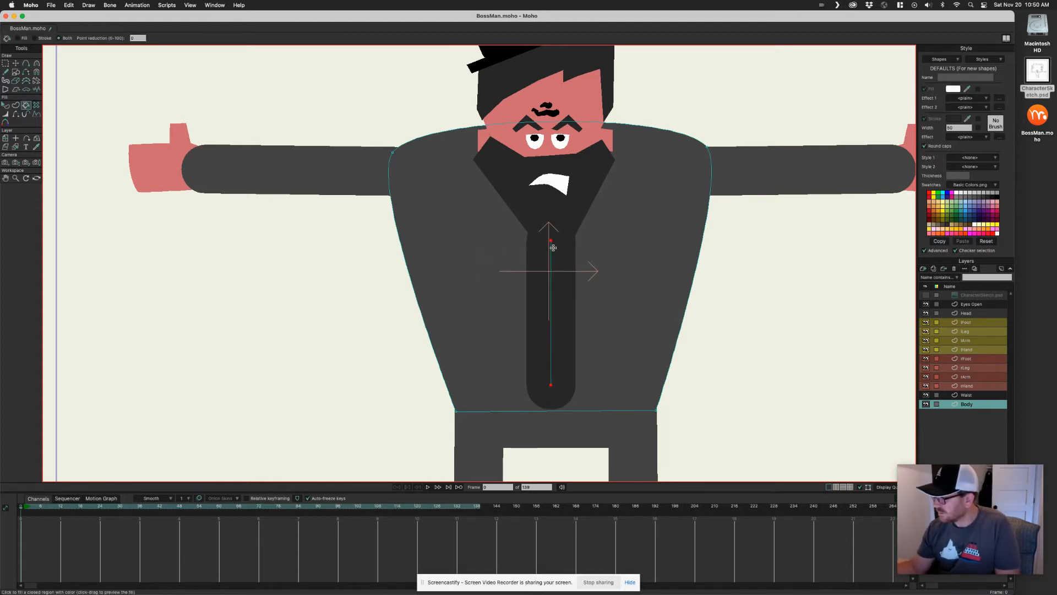
Select the new centre line and set its stroke width to 10
key("q")
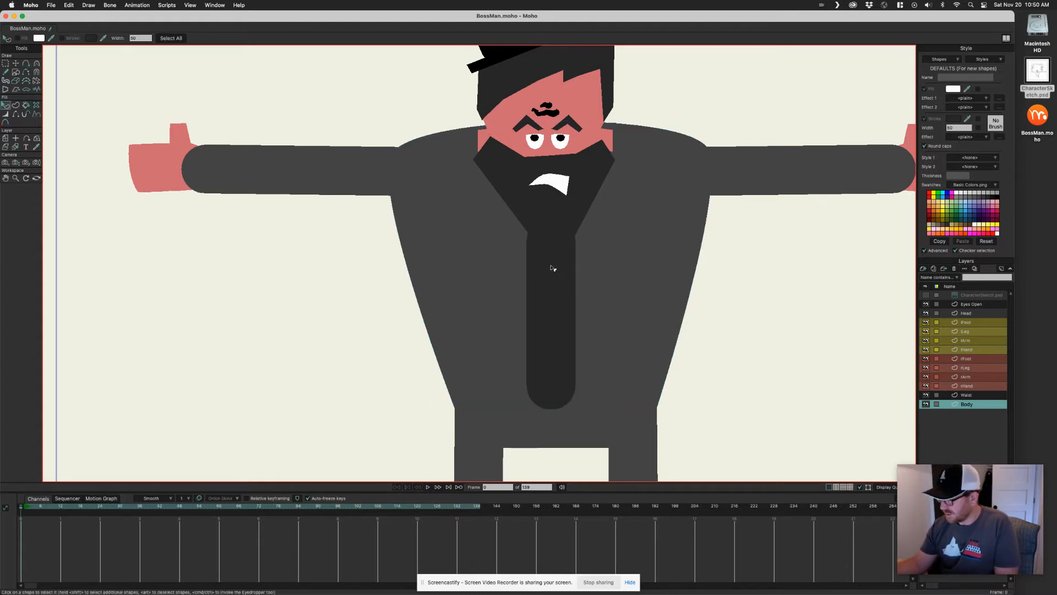
left_click(552, 267)
double_click(957, 127)
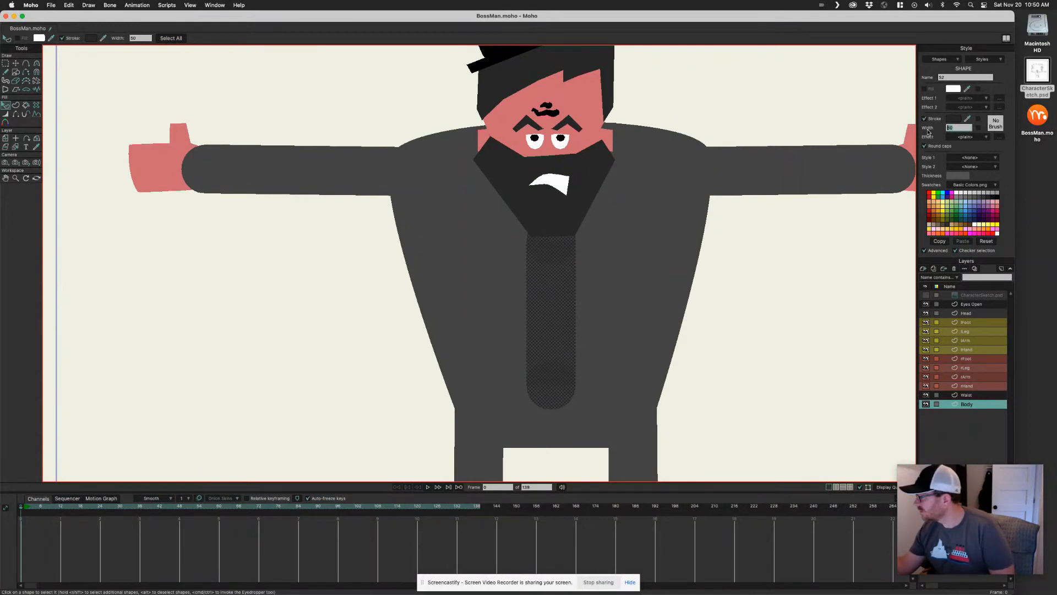
type("10")
key("Return")
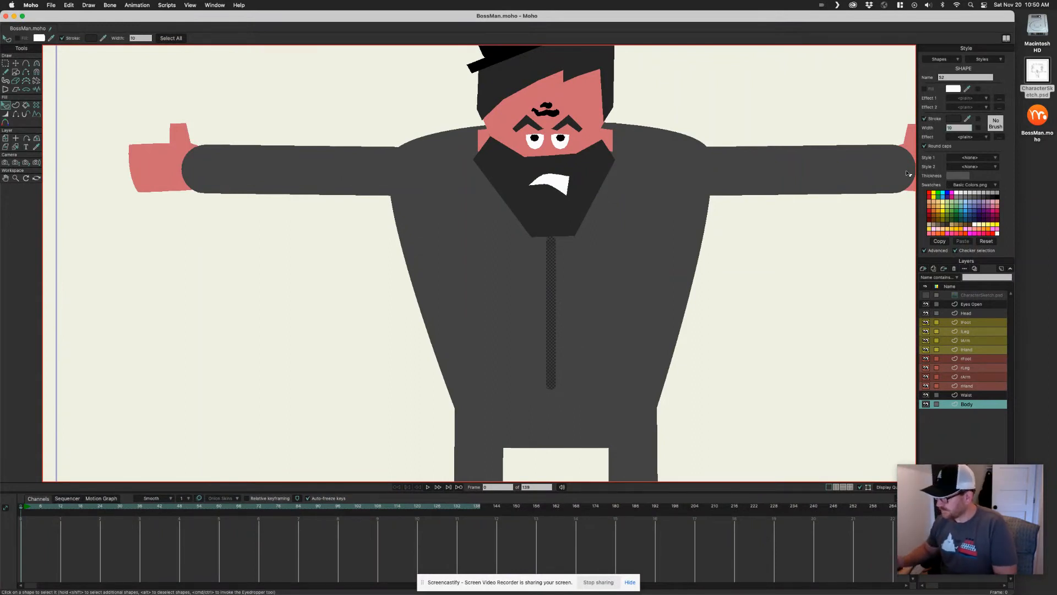
Shift both end points of the centre line slightly downward with the Transform Points tool
key("t")
left_click_drag(552, 240, 548, 254)
left_click_drag(551, 385, 552, 401)
scroll(606, 327, "up", 1)
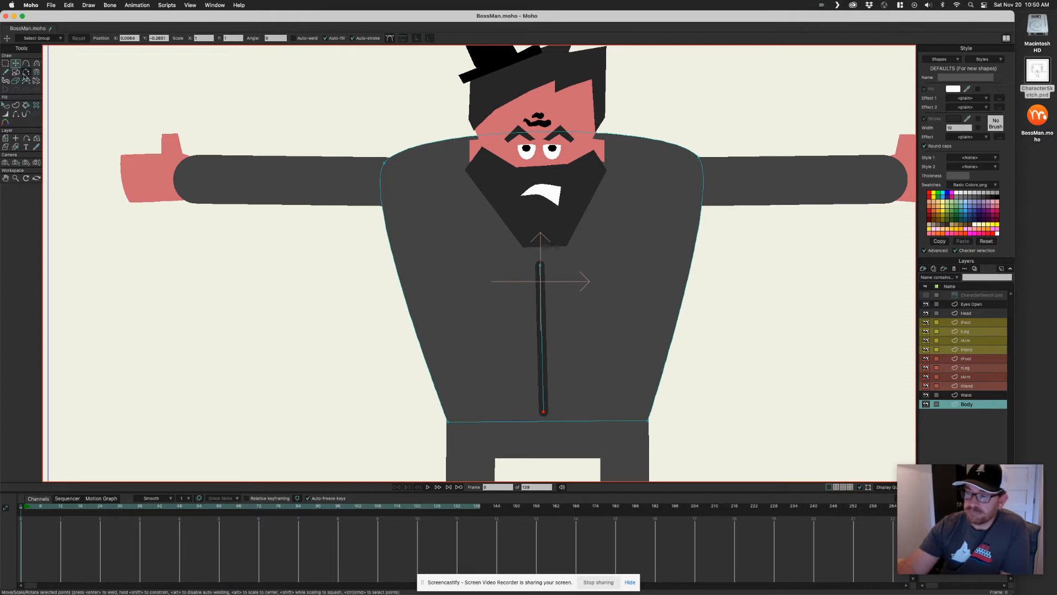
Draw a rectangle for a chest pocket to the right of the centre line
left_click(15, 72)
mouse_move(584, 247)
left_mouse_down()
mouse_move(631, 295)
mouse_move(625, 286)
left_mouse_up()
key("super+z")
left_click(82, 39)
mouse_move(584, 249)
left_mouse_down()
mouse_move(609, 290)
mouse_move(639, 298)
left_mouse_up()
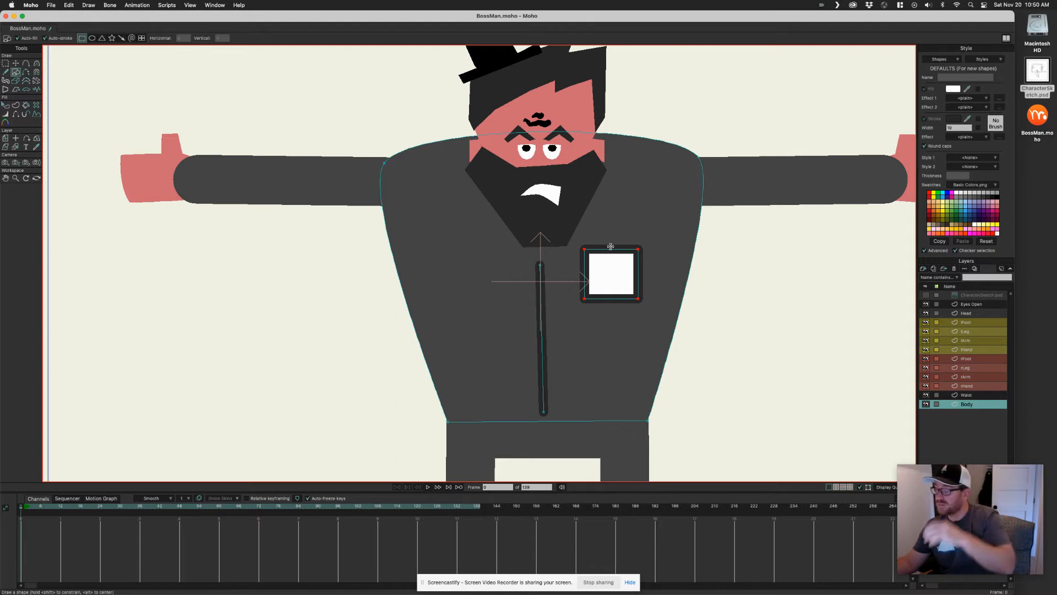
Select the pocket rectangle and turn off its fill so only the outline remains
key("q")
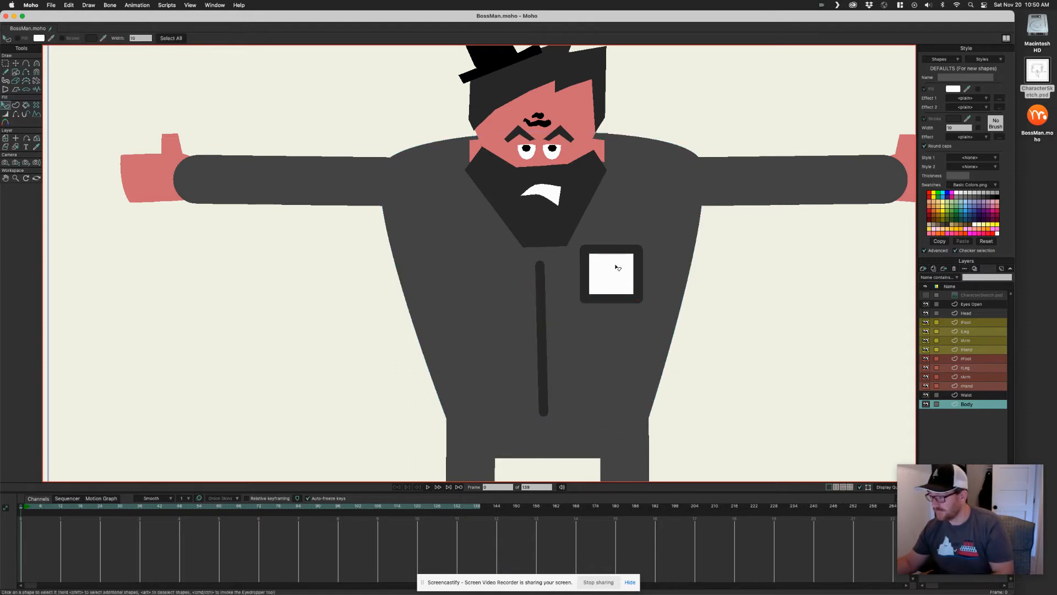
left_click(616, 266)
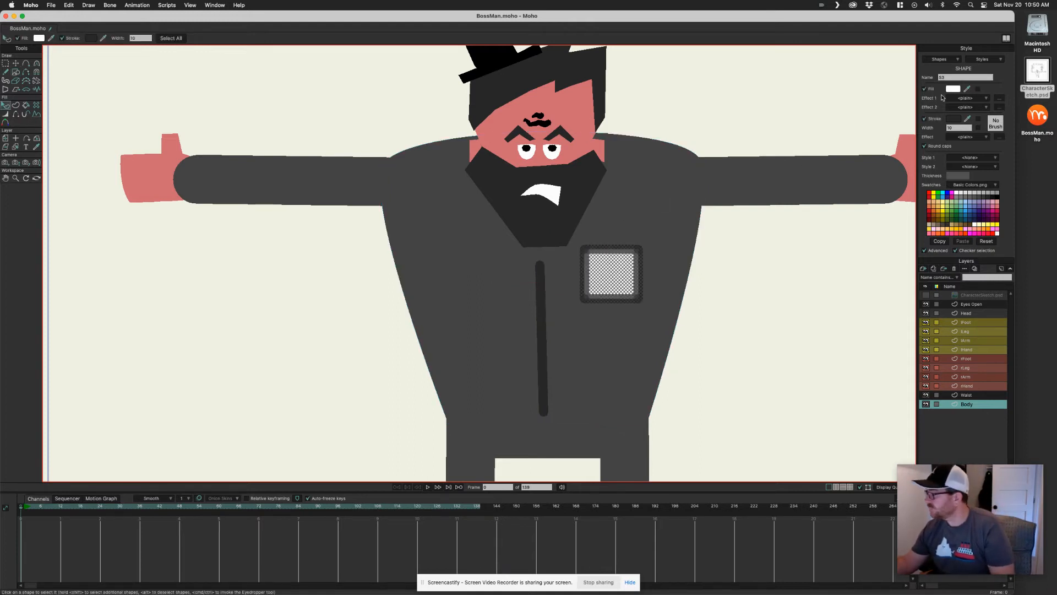
left_click(925, 89)
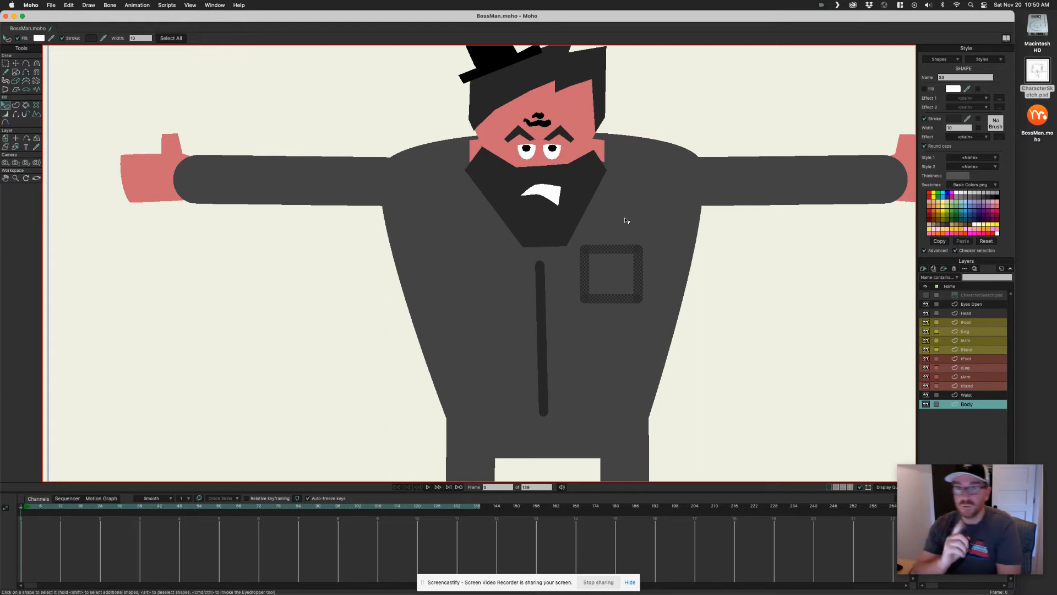
Hide the pocket's top edge, then scale the pocket slightly narrower and taller
left_click(17, 114)
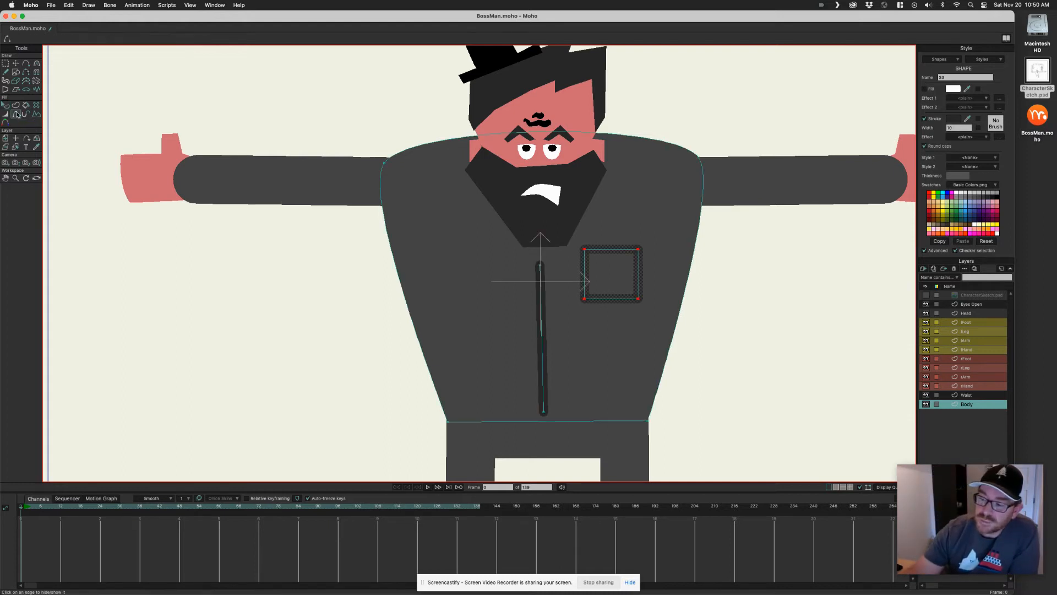
left_click(615, 248)
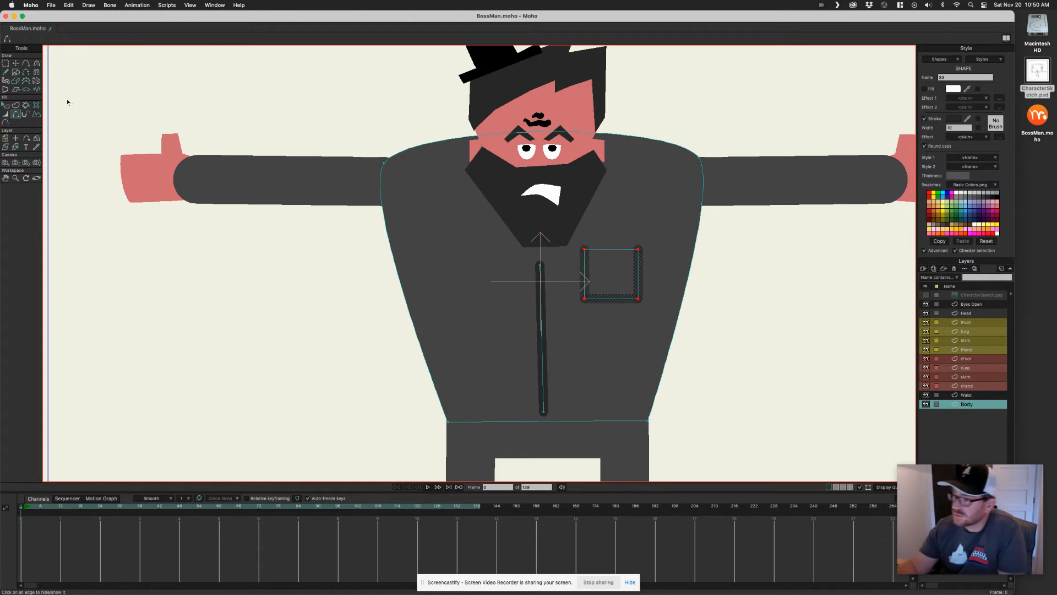
left_click(16, 64)
left_click_drag(611, 300, 630, 278)
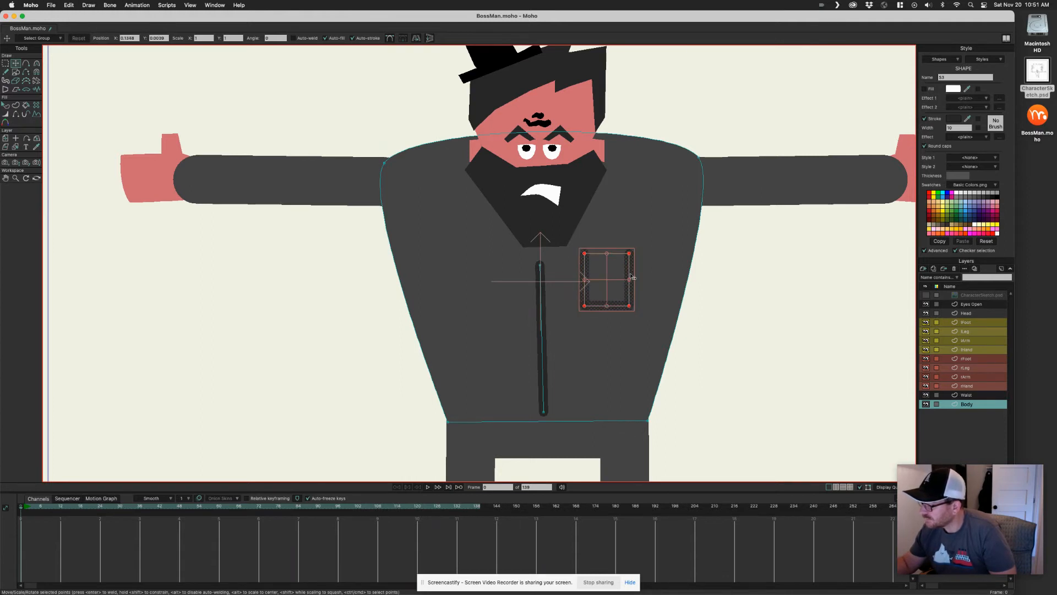
left_click(714, 271)
Recolour the forehead wrinkle's stroke to a slightly darker shade of the skin tone
scroll(601, 330, "down", 3)
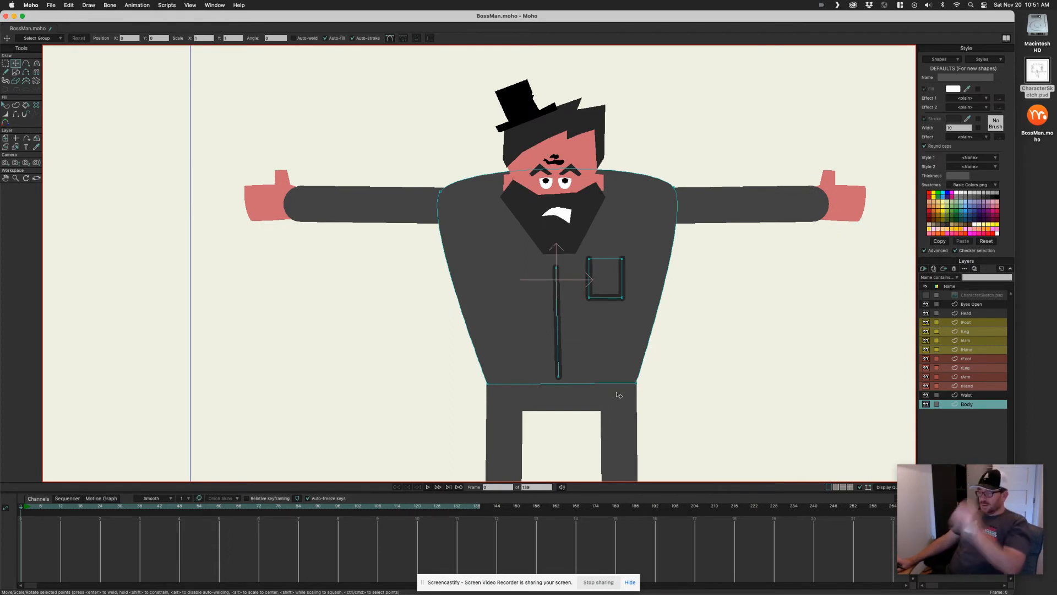
scroll(570, 394, "up", 2)
scroll(567, 399, "down", 5)
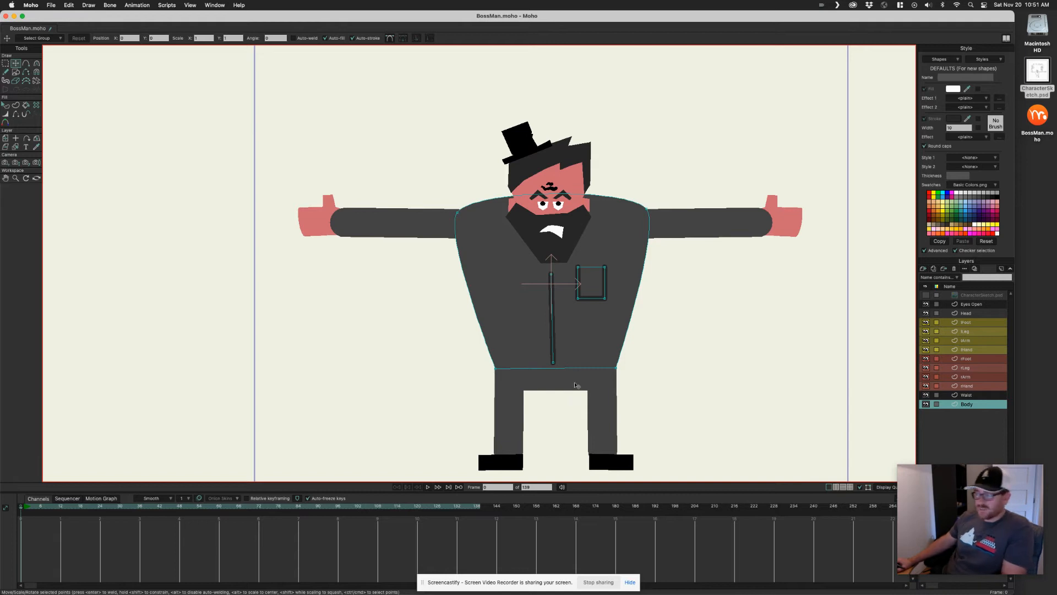
scroll(564, 214, "up", 3)
scroll(641, 224, "up", 5)
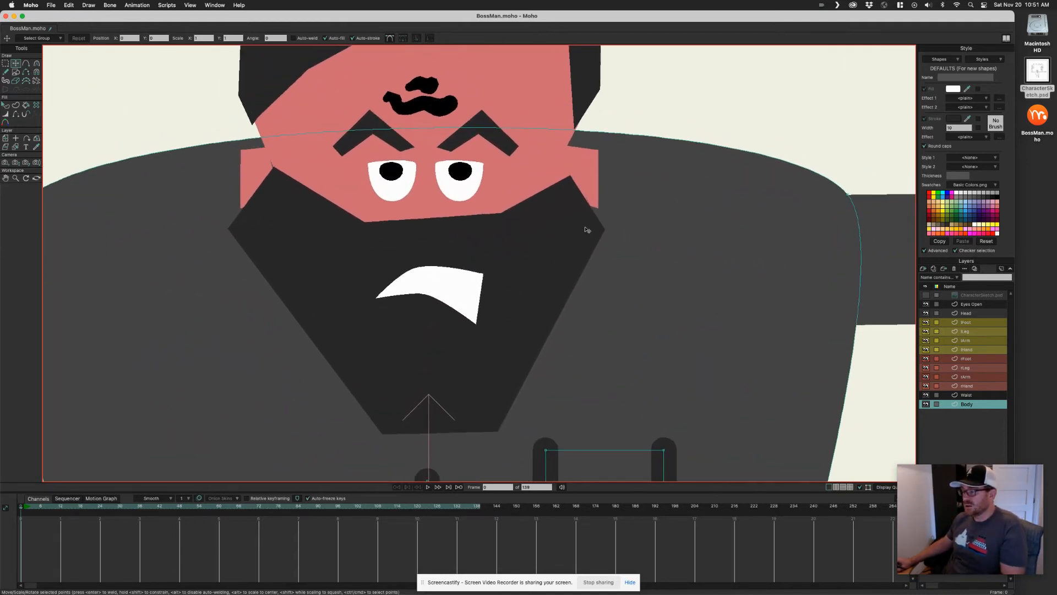
left_click(259, 166, "ctrl+alt")
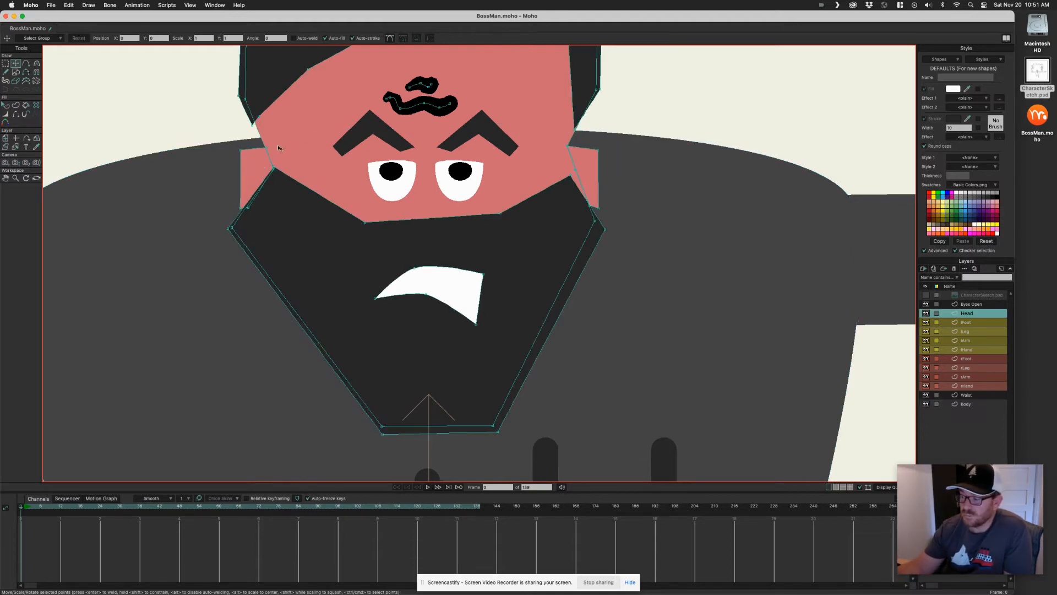
left_click(280, 171)
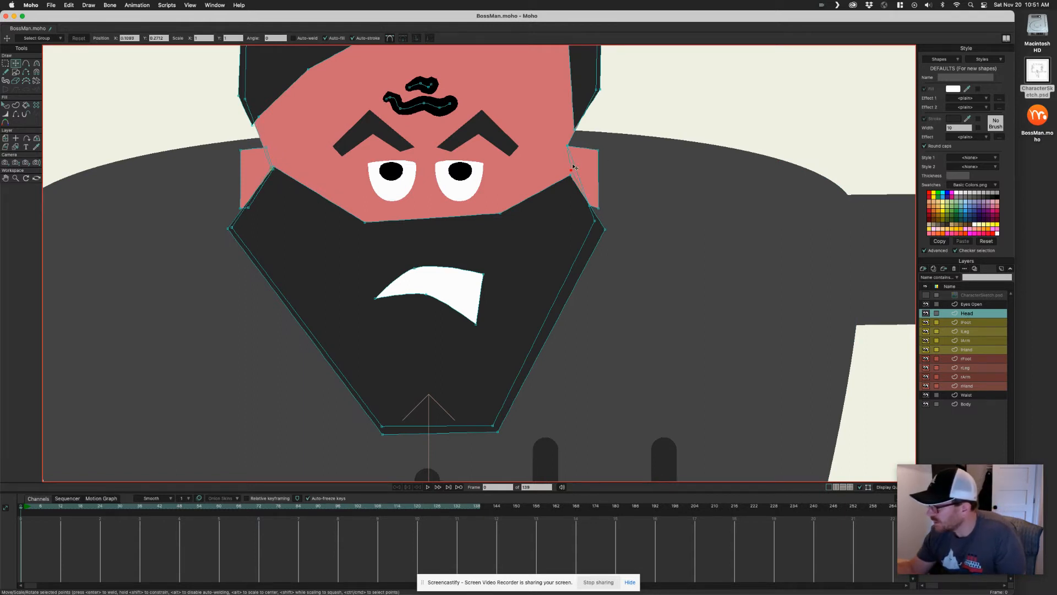
scroll(503, 266, "down", 3)
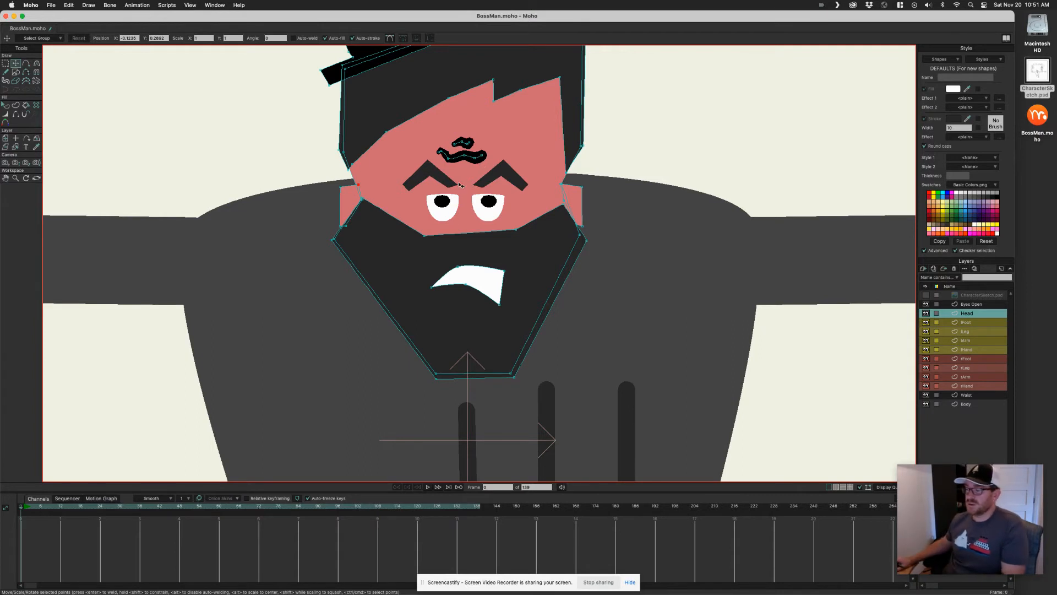
scroll(564, 225, "down", 2)
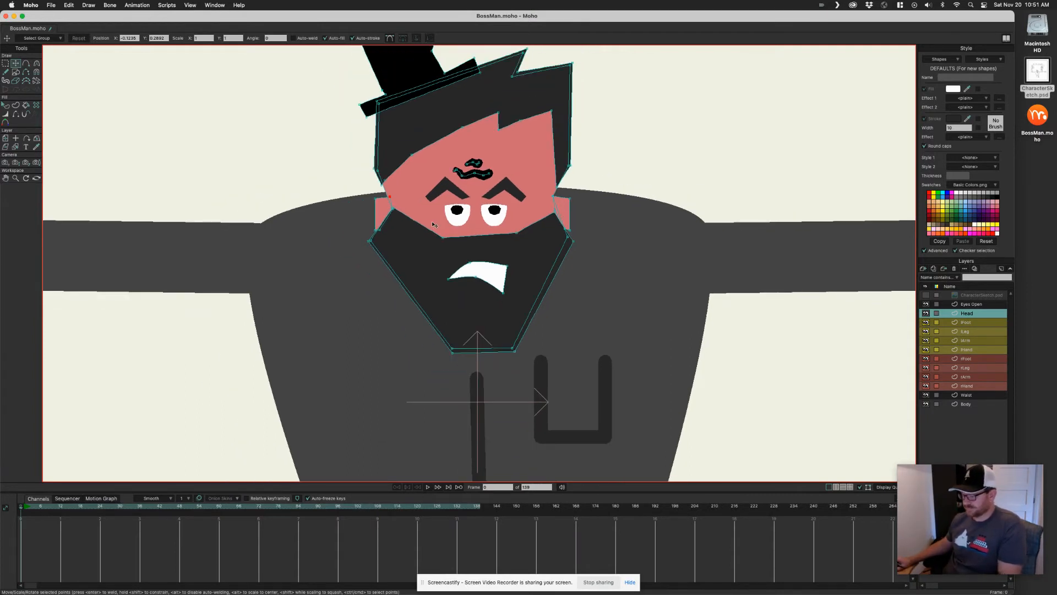
scroll(508, 216, "up", 4)
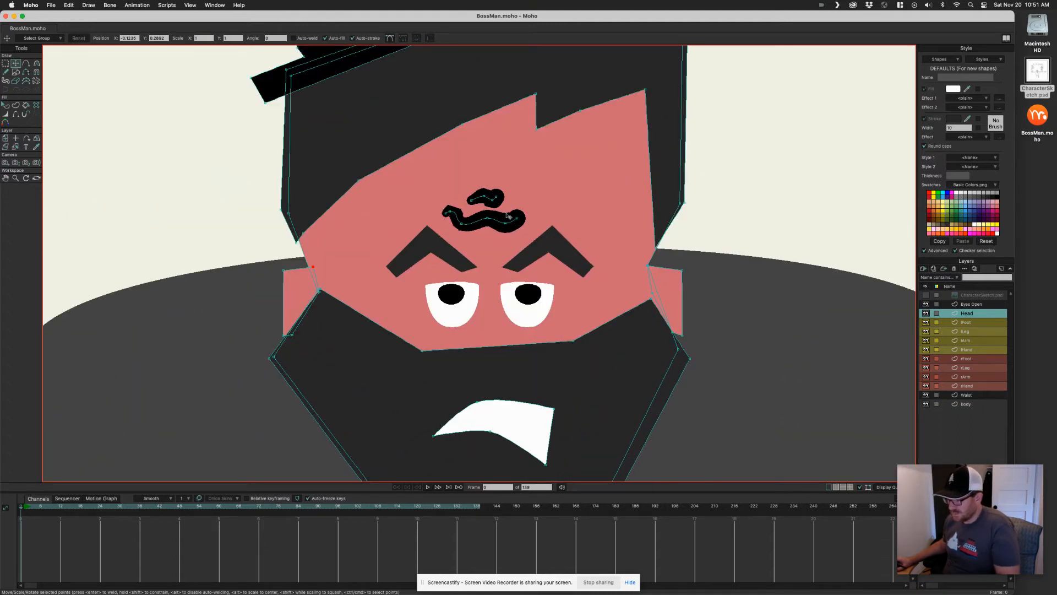
key("q")
left_click(511, 219)
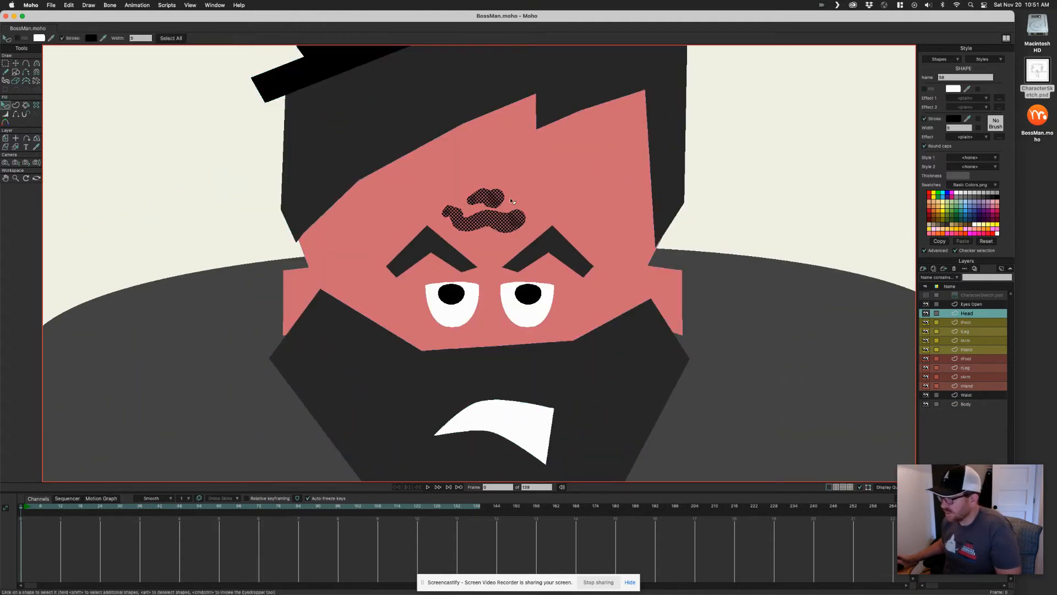
left_click_drag(968, 118, 594, 193)
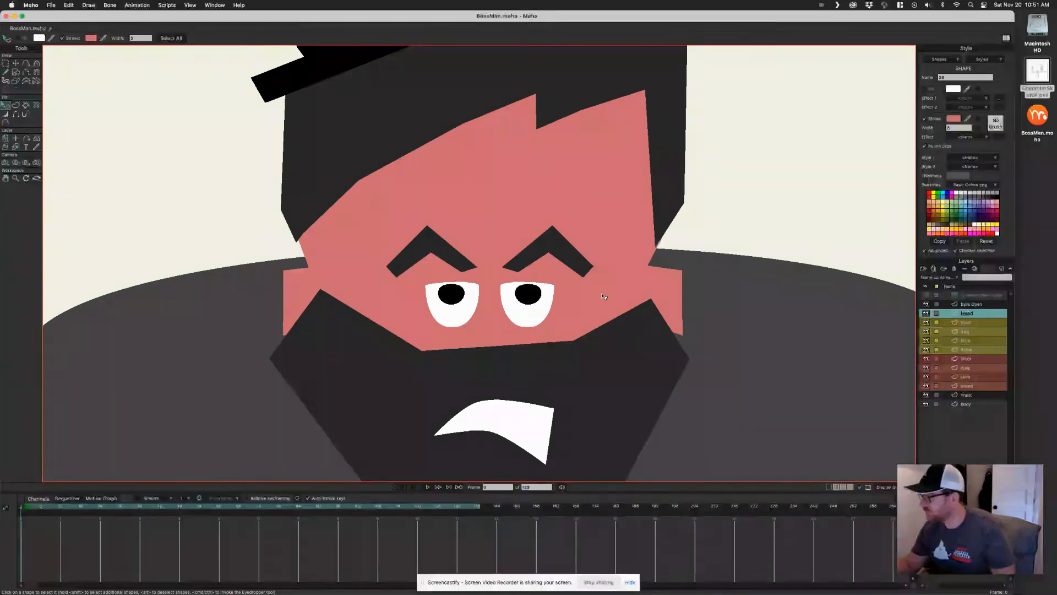
left_click(954, 121)
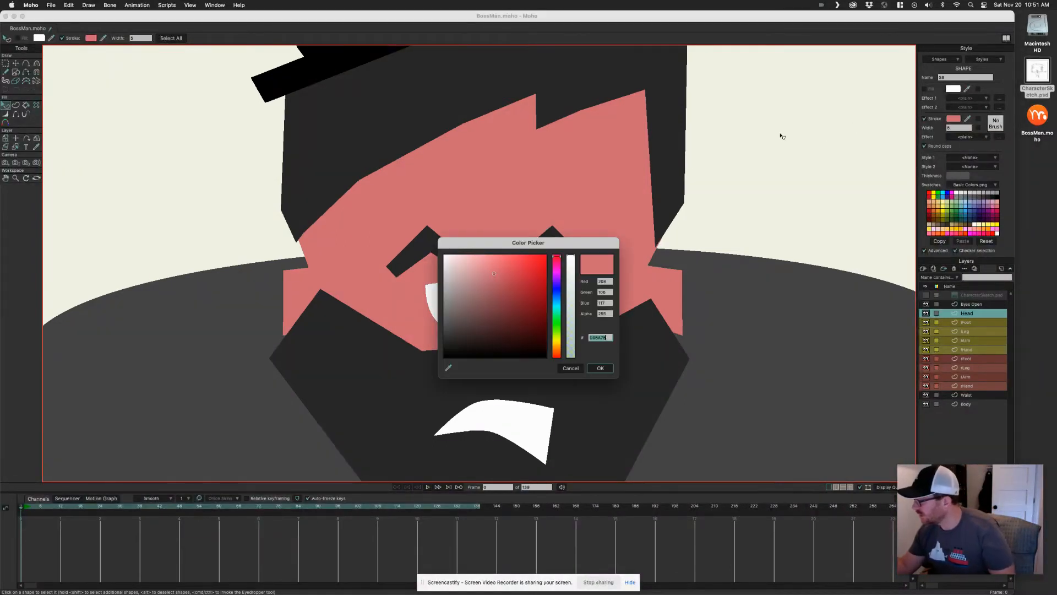
left_click_drag(497, 276, 493, 288)
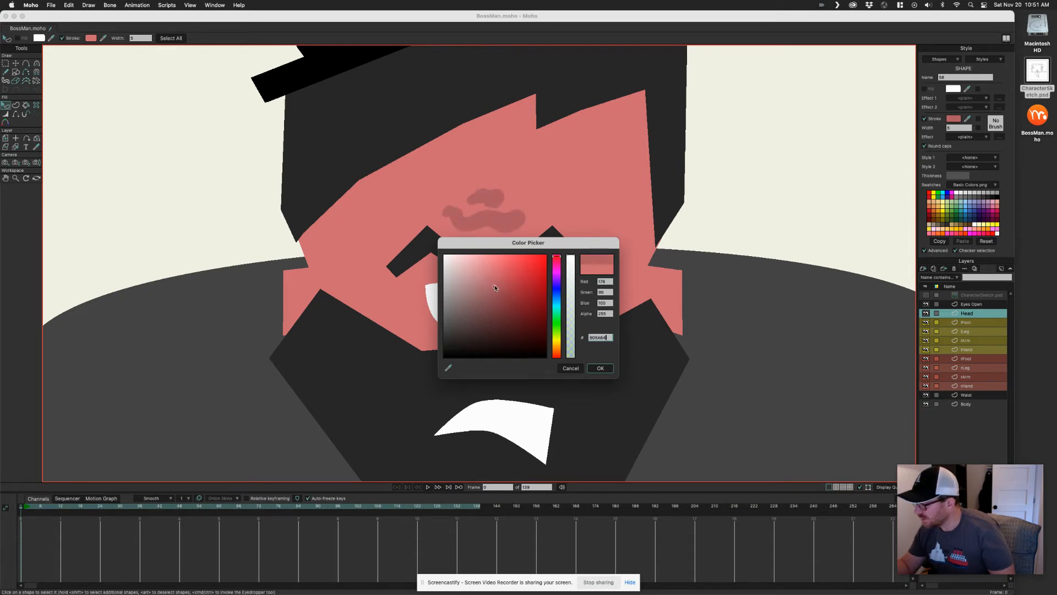
left_click(597, 368)
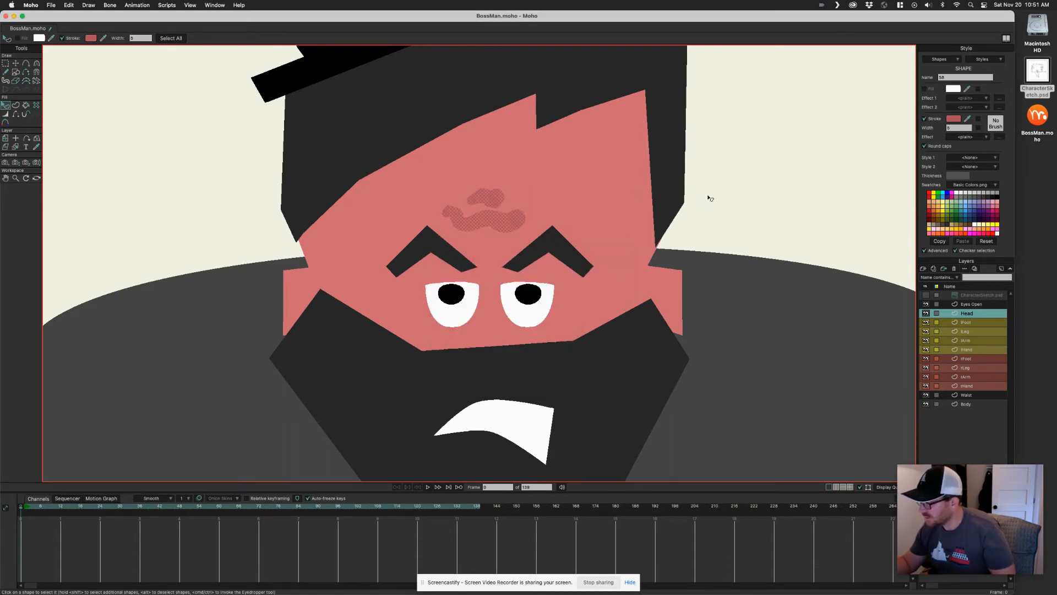
Nudge the face's upper-left corner point slightly to the left on the head
left_click(708, 207)
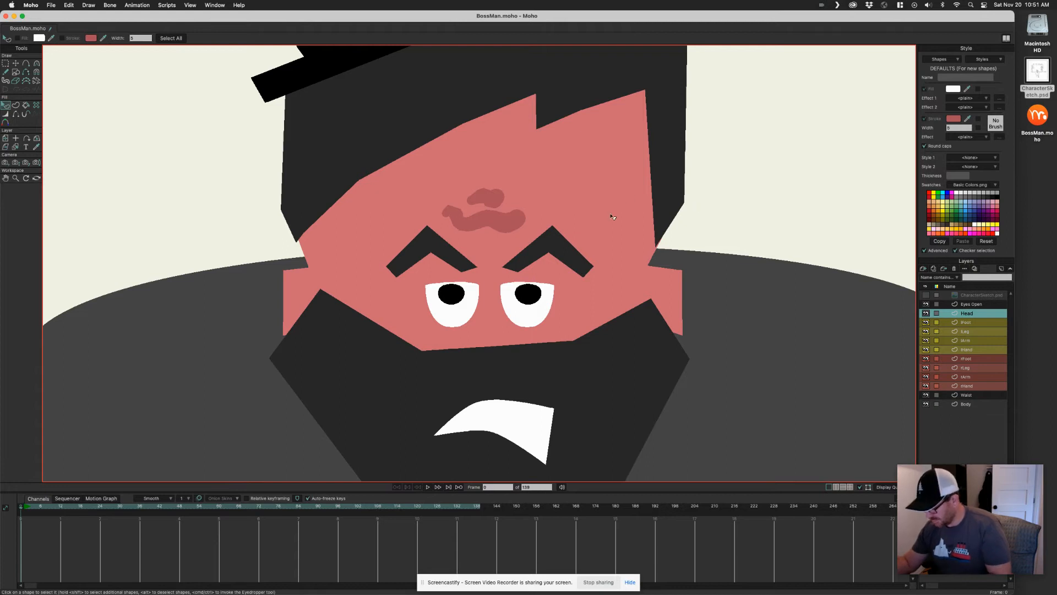
key("t")
left_click_drag(310, 281, 334, 254)
left_click_drag(656, 249, 650, 326)
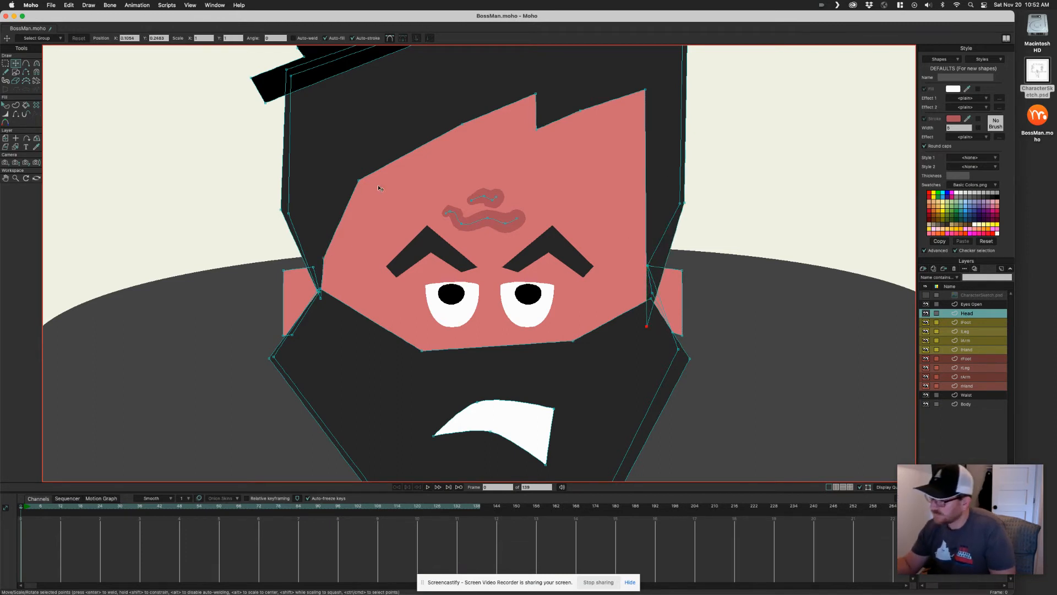
left_click_drag(359, 180, 352, 178)
Draw a horizontal line across the waist on the Body layer, spanning the torso's full width
scroll(687, 242, "down", 5)
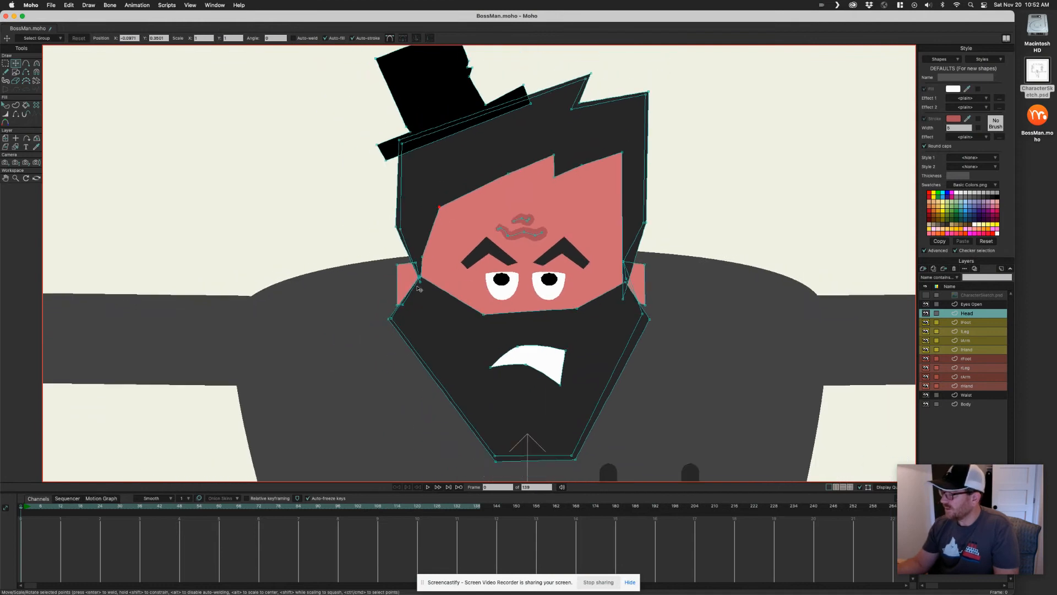
scroll(649, 249, "down", 1)
scroll(650, 248, "down", 1)
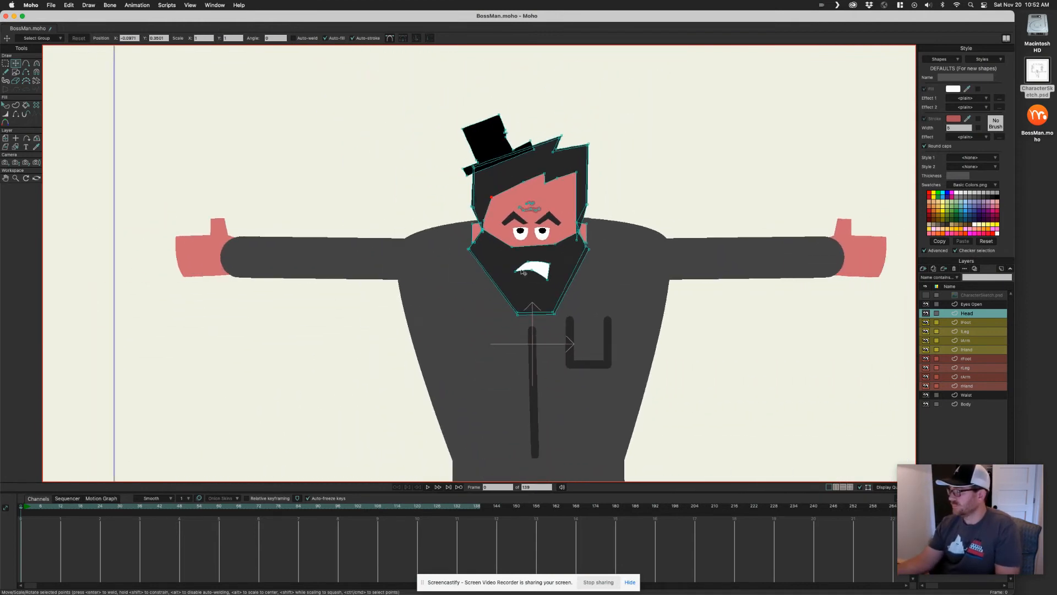
scroll(669, 291, "down", 2)
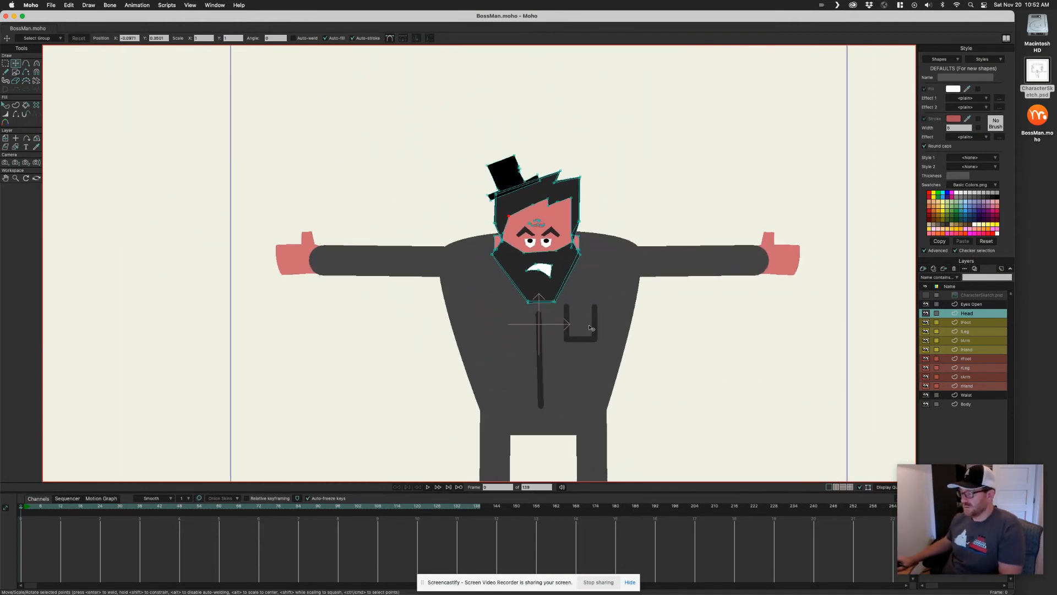
scroll(559, 385, "up", 4)
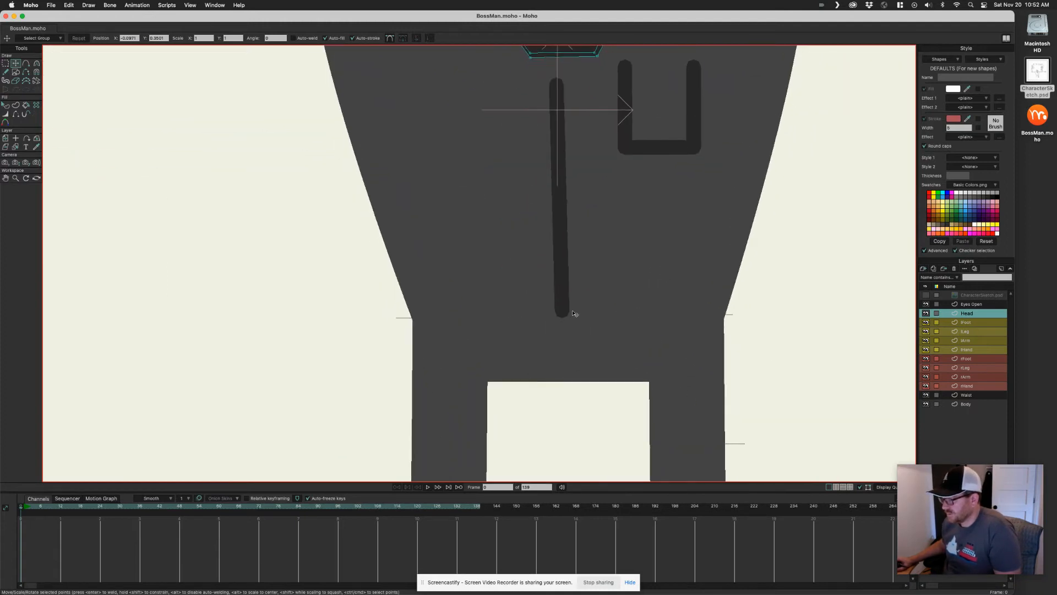
right_click(536, 290, "alt")
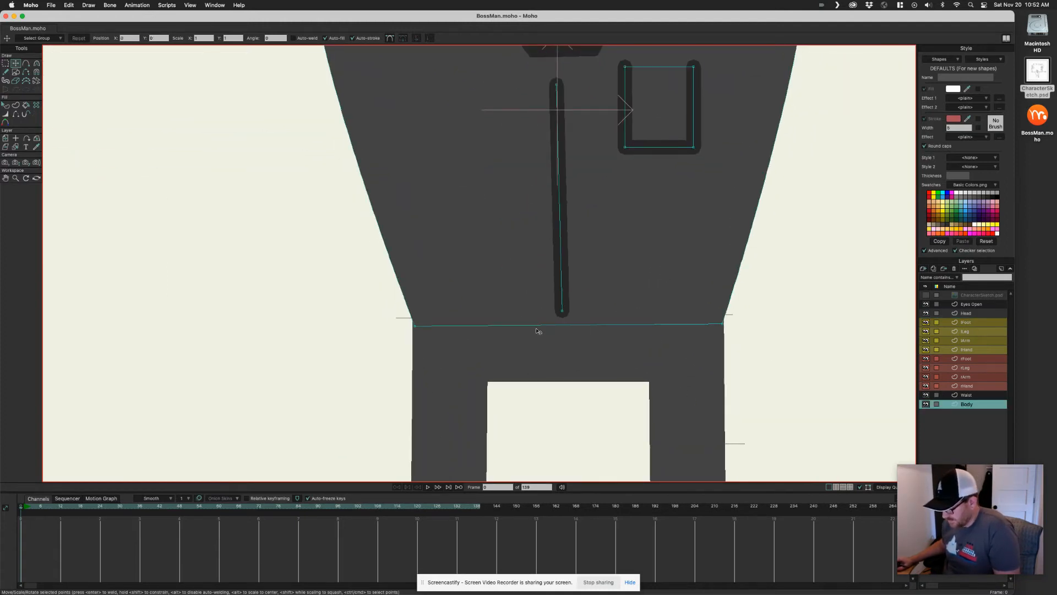
key("a")
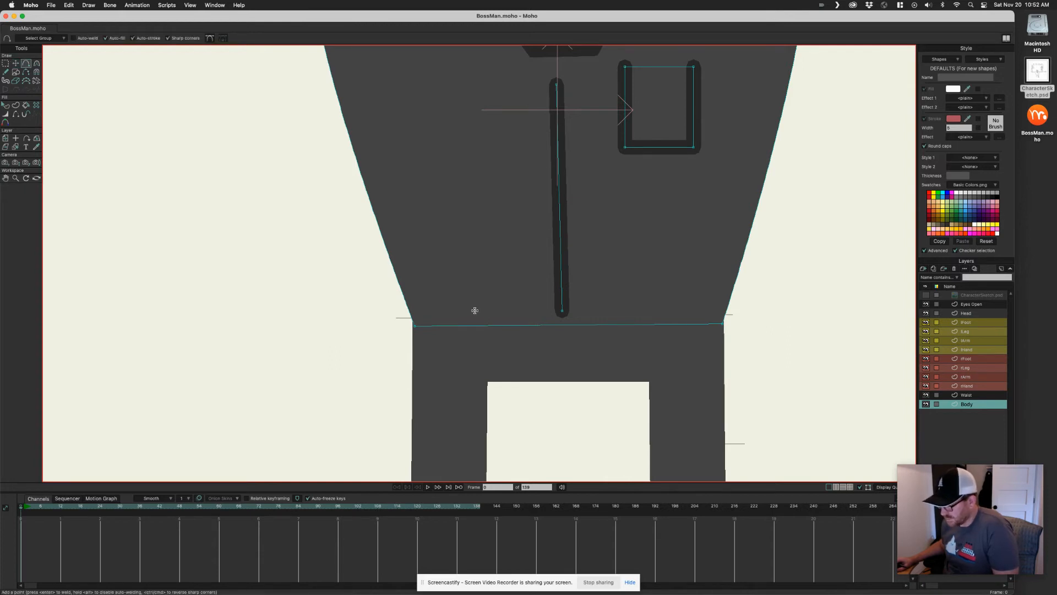
left_click_drag(424, 317, 718, 315)
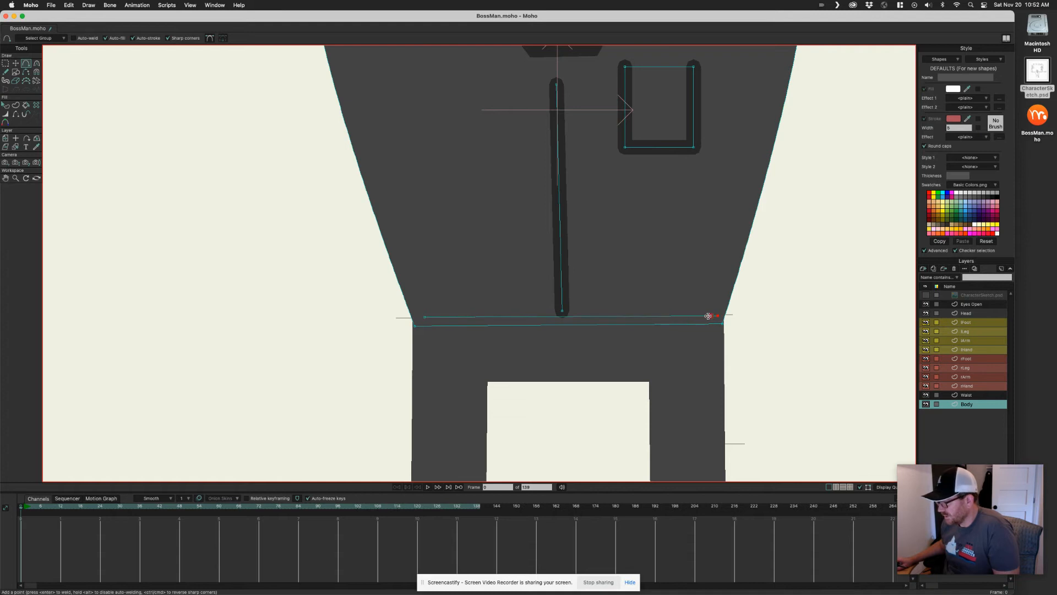
Turn the waist line into a stroke and give it the dark grey colour of the zipper
key("p")
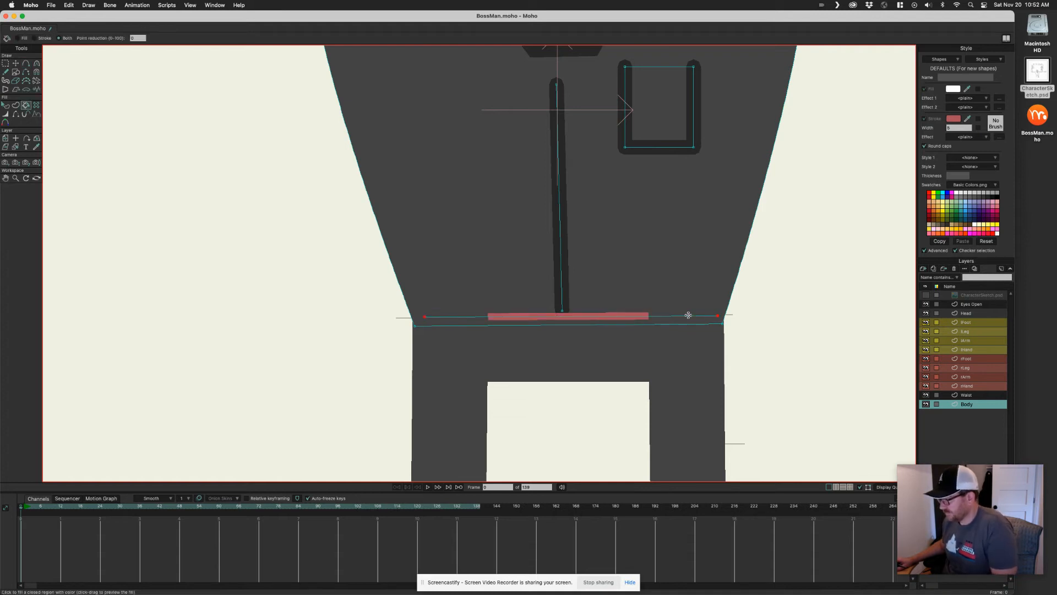
key("q")
left_click(639, 318)
left_click_drag(968, 120, 559, 228)
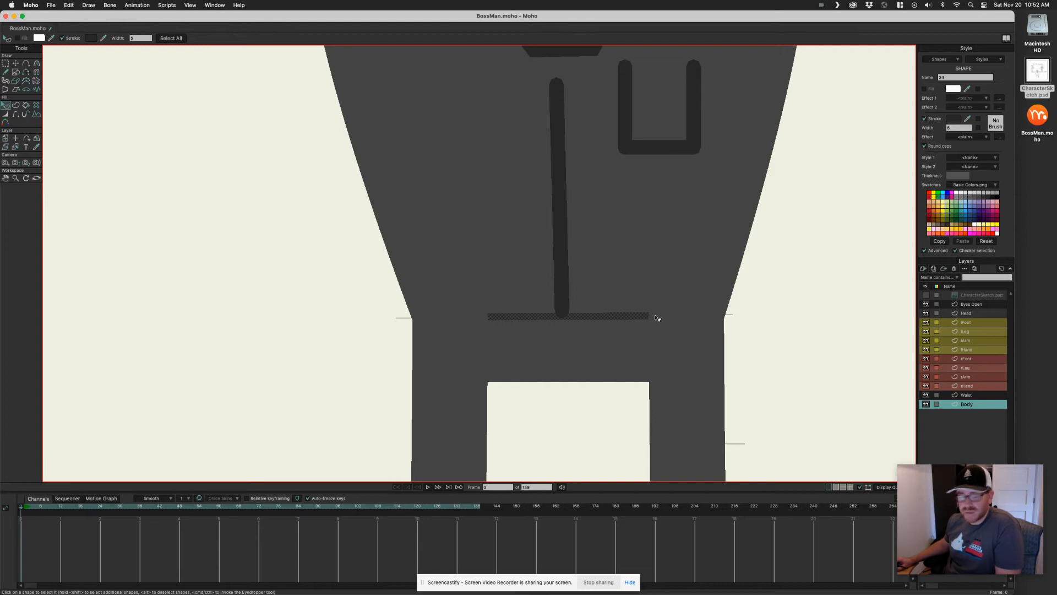
Move the lLeg and rLeg layers to the bottom of the layer stack
scroll(595, 338, "down", 2)
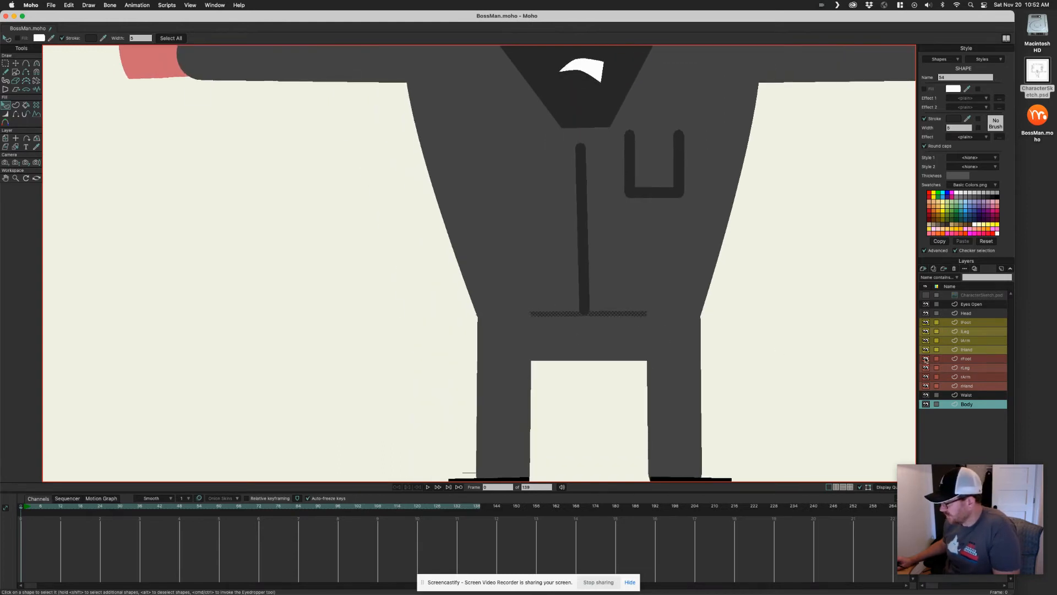
left_click(970, 333)
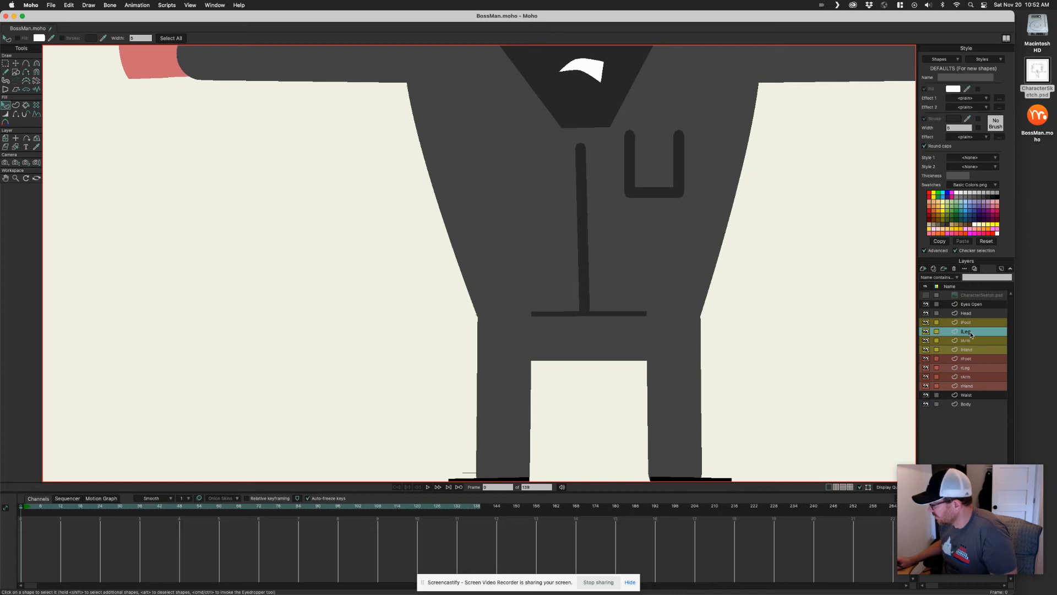
left_click(973, 368, "super")
left_click_drag(972, 371, 972, 411)
Select the waist line and move the Body layer above the Waist layer
scroll(764, 332, "down", 5)
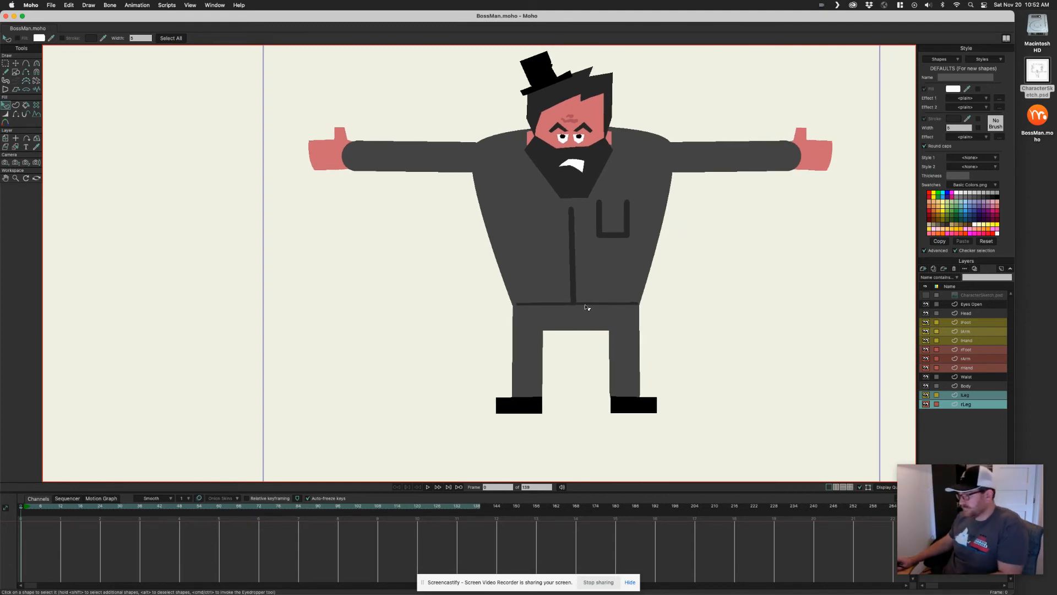
scroll(587, 307, "up", 5)
left_click(621, 318)
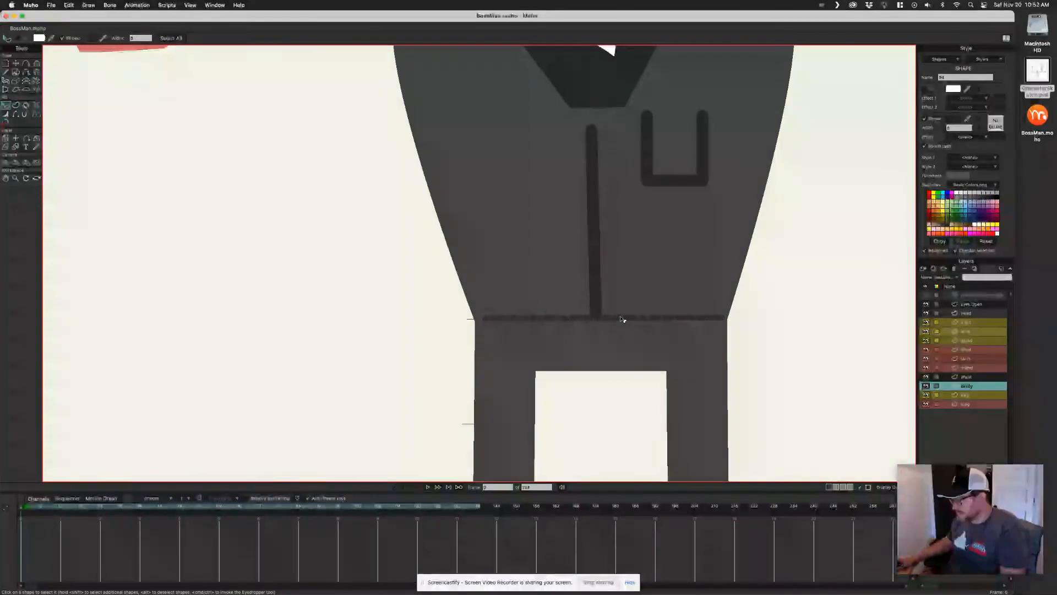
left_click_drag(976, 387, 977, 378)
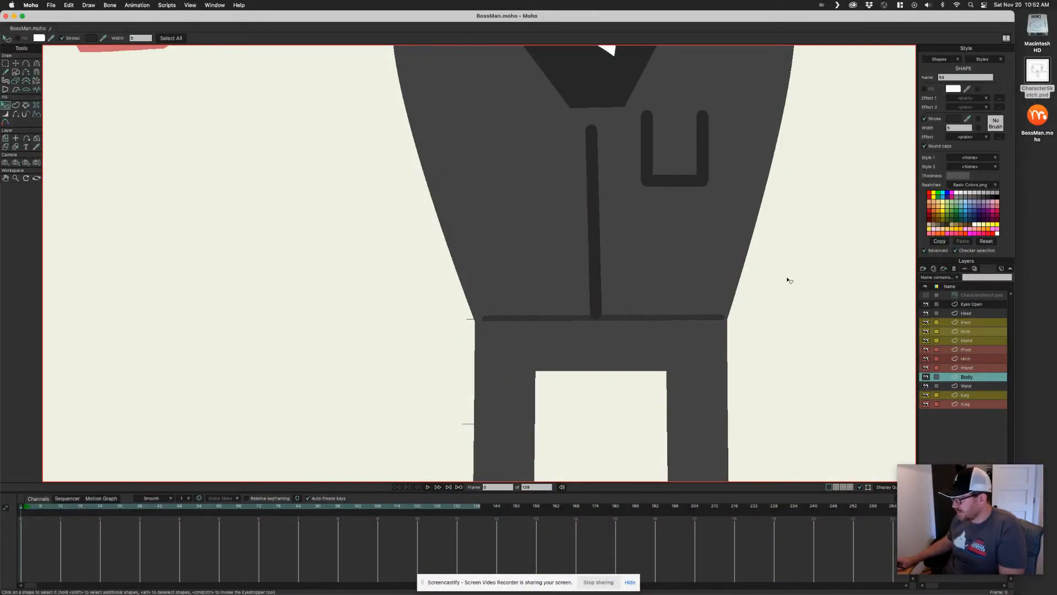
Set the waist line's stroke width to 10
left_click(948, 127)
key("Return")
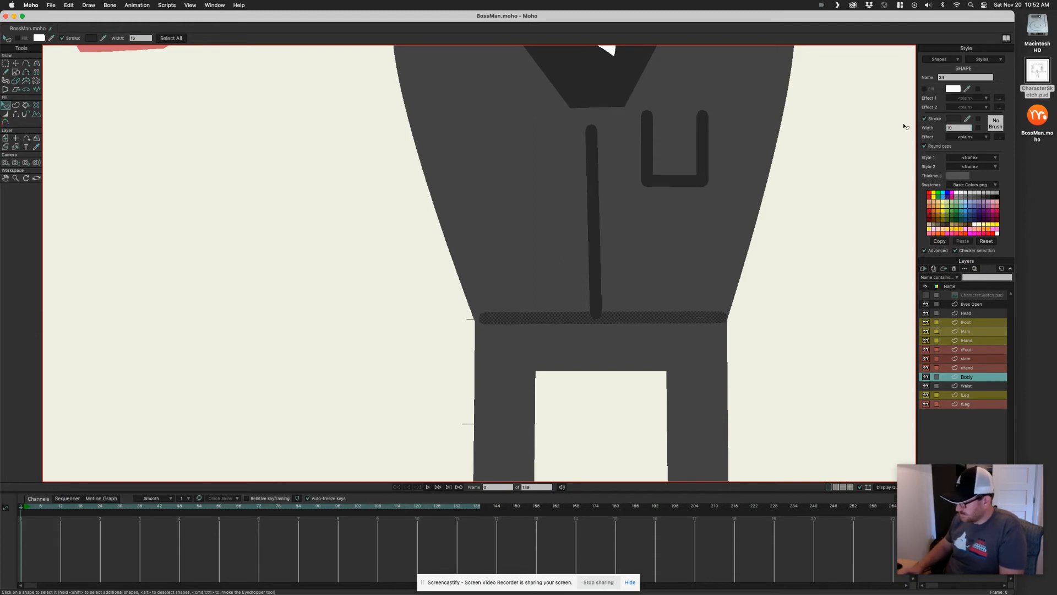
left_click(814, 233)
Duplicate the Eyes Open layer
scroll(669, 278, "down", 10)
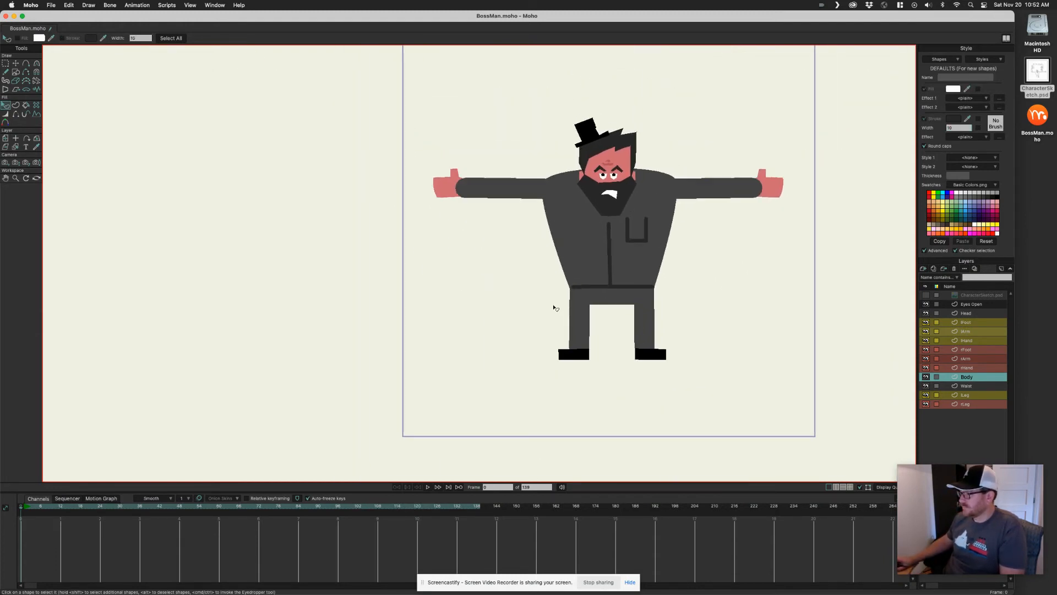
left_click_drag(665, 304, 629, 310)
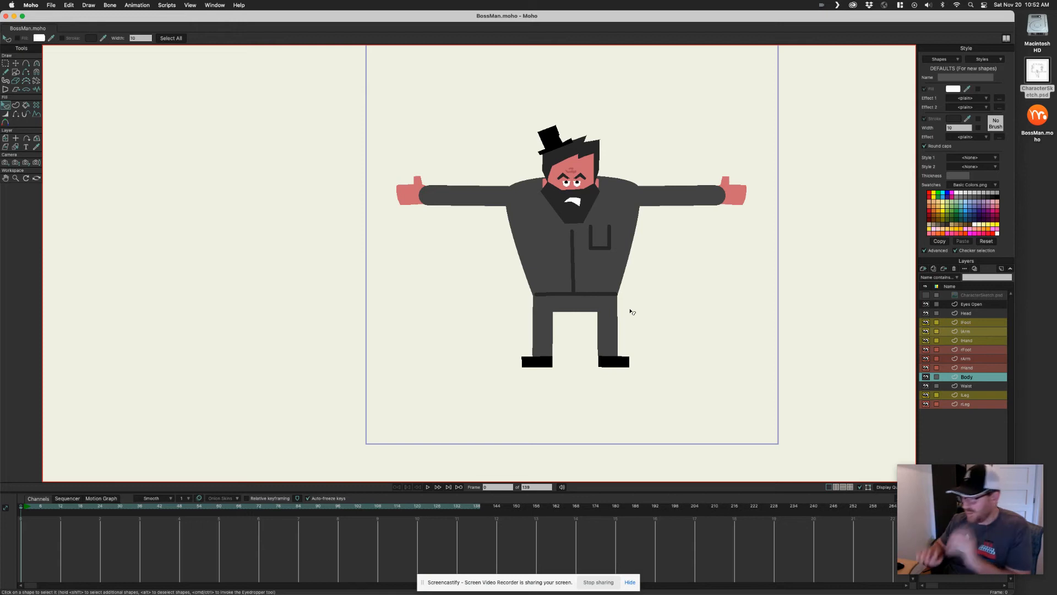
scroll(665, 248, "up", 8)
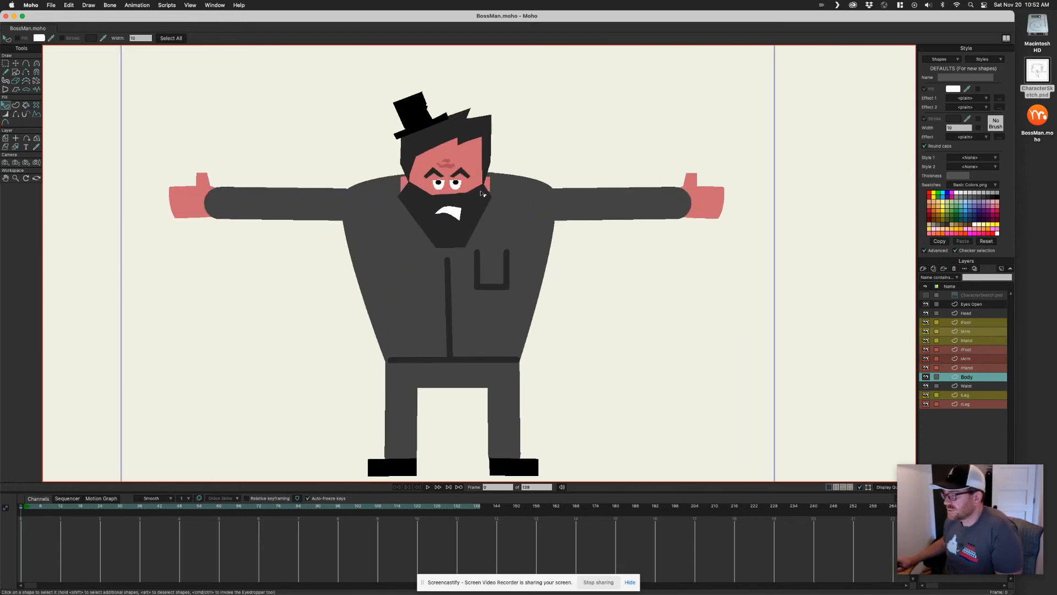
scroll(511, 264, "up", 4)
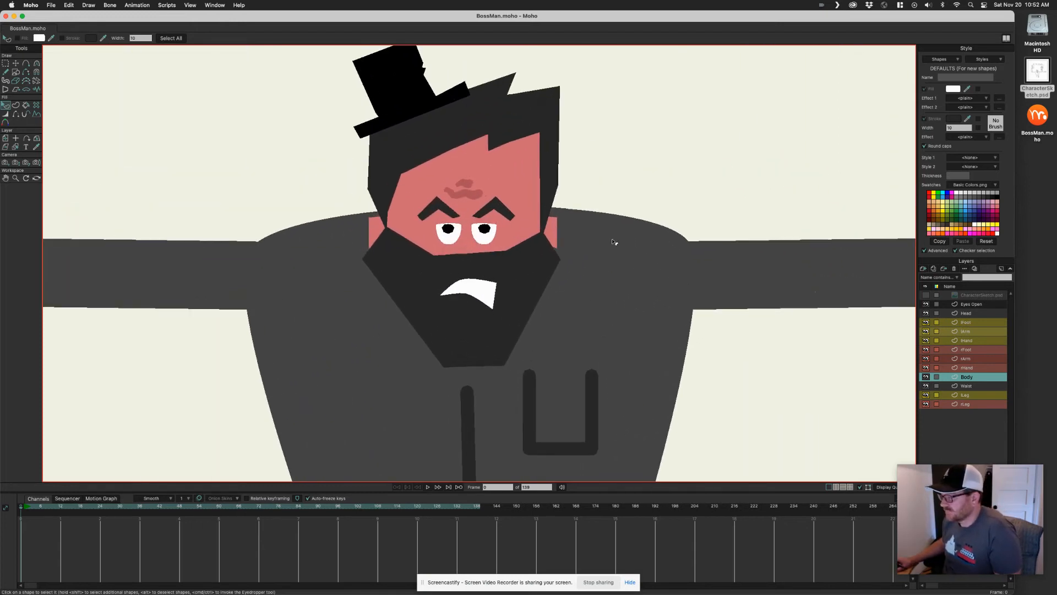
left_click(976, 304)
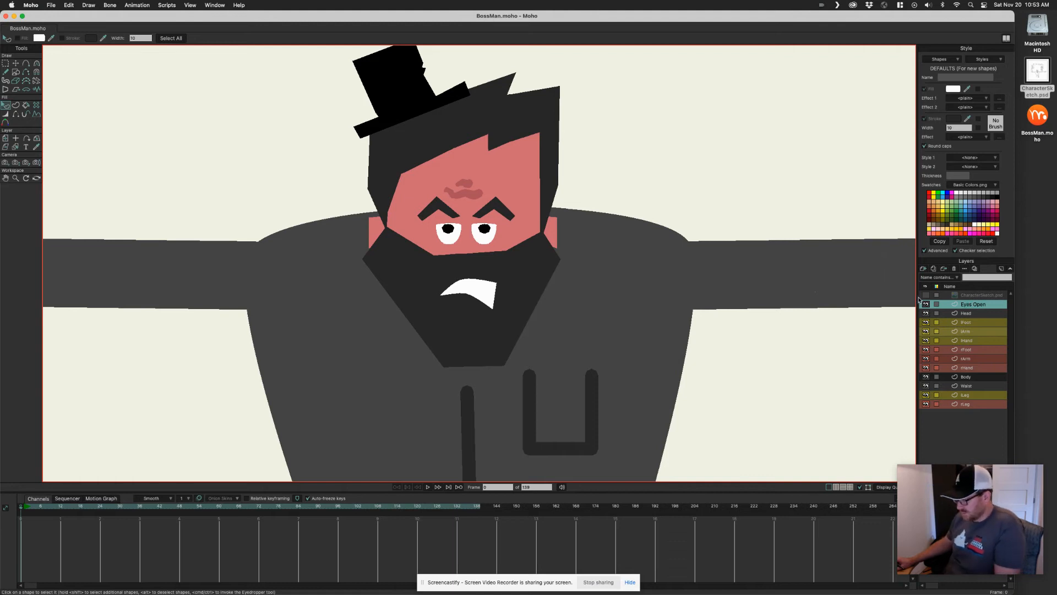
key("g")
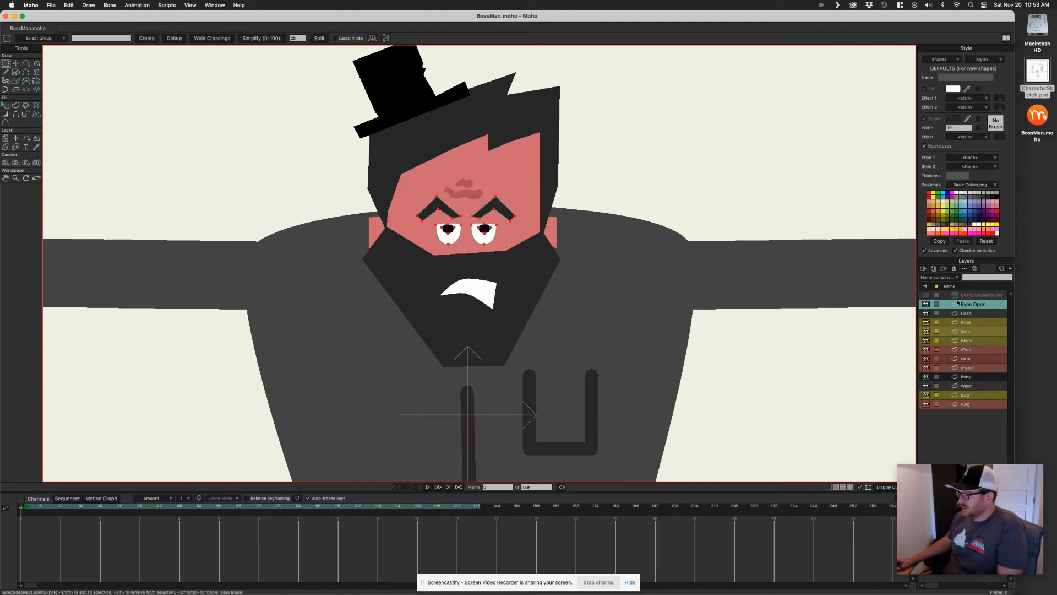
scroll(555, 235, "up", 2)
scroll(555, 235, "up", 1)
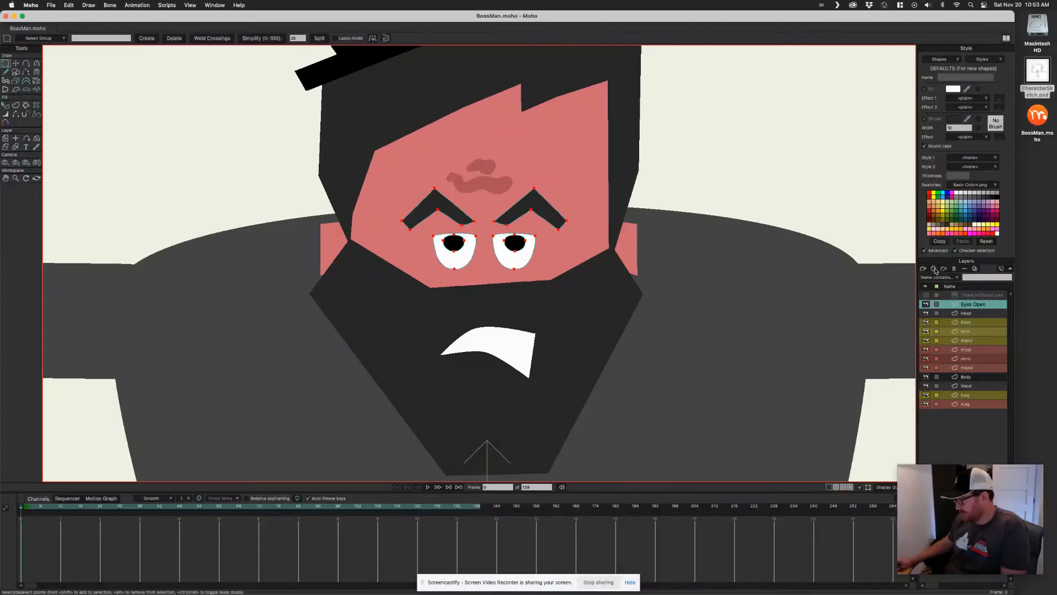
left_click(932, 268)
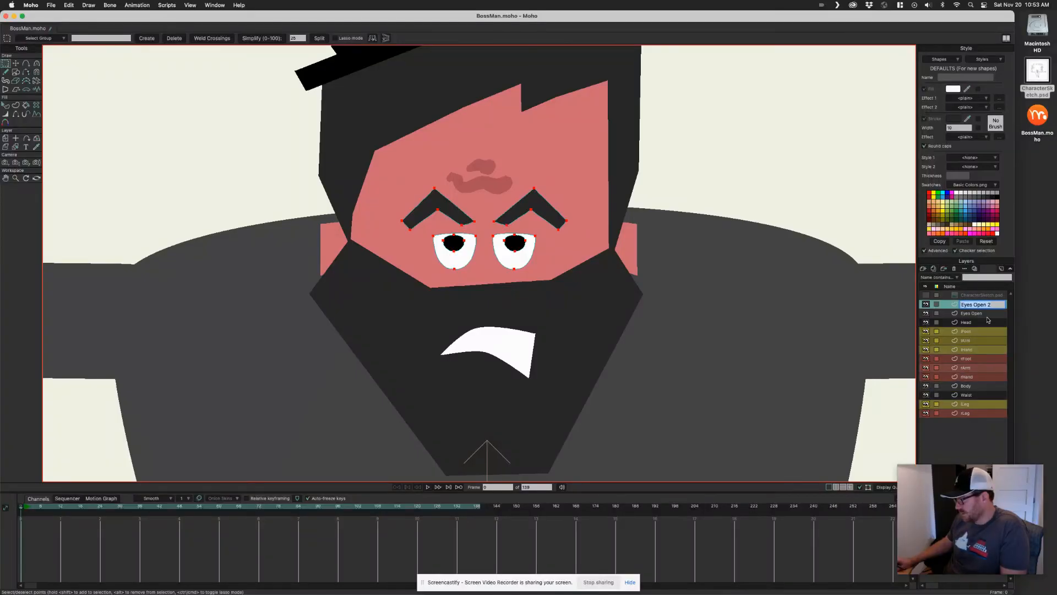
Rename the copied layer to Eyes Closed and hide the original Eyes Open layer
left_click(994, 305)
key("BackSpace")
key("BackSpace")
key("BackSpace")
key("BackSpace")
type("Closed")
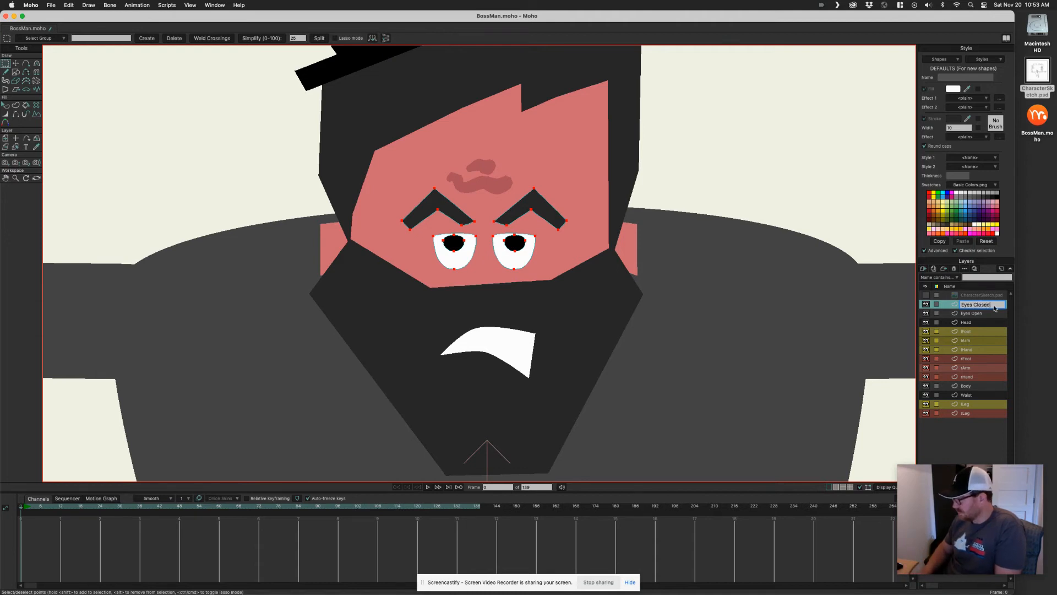
key("Return")
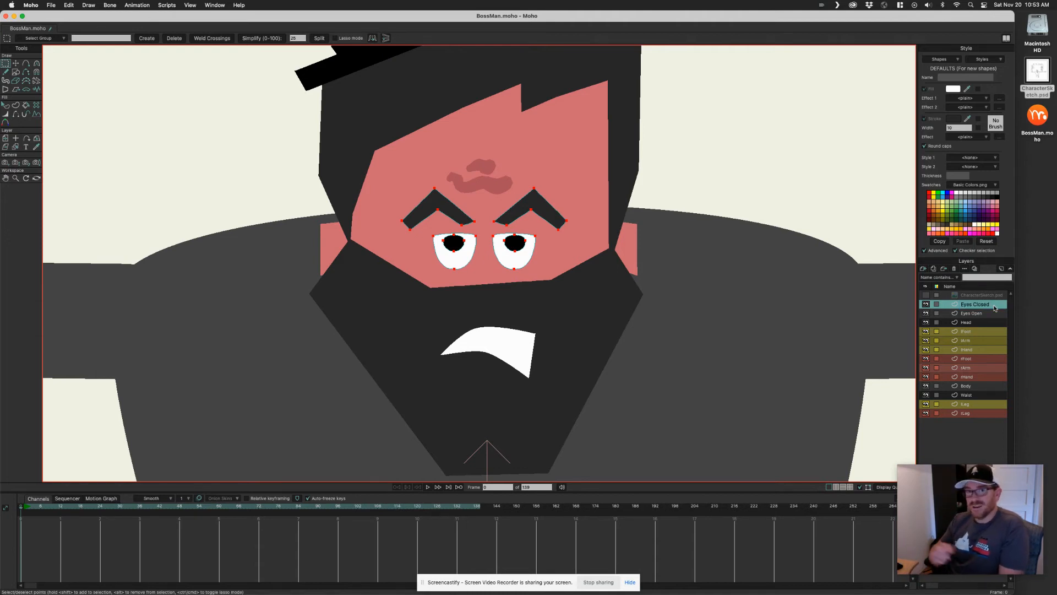
left_click(925, 313)
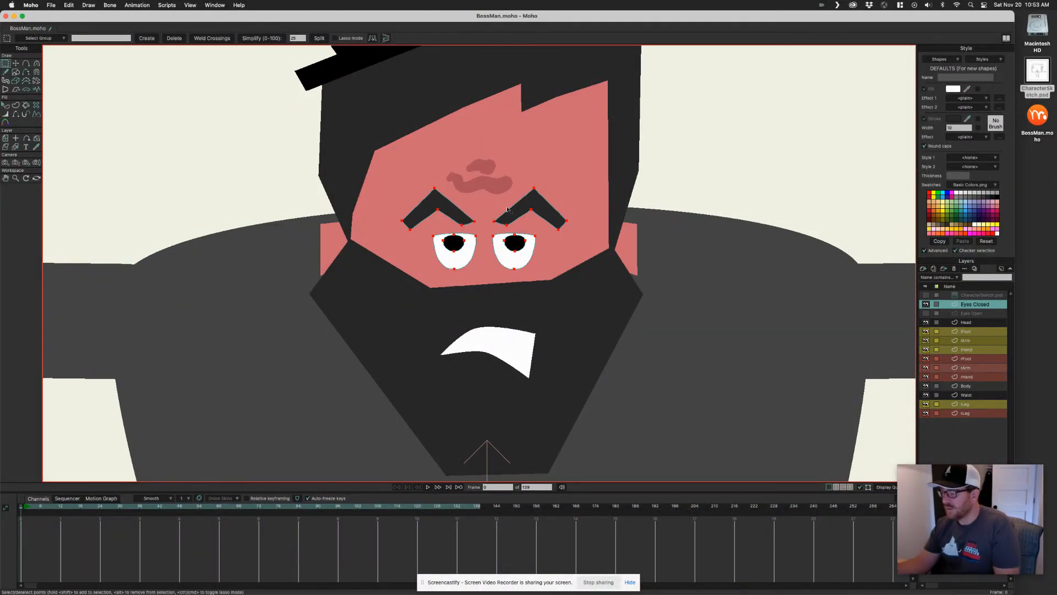
Flatten both eyebrows by pulling their peak points down with the Magnet tool on the Eyes Closed layer
scroll(490, 240, "up", 3)
scroll(685, 196, "up", 3)
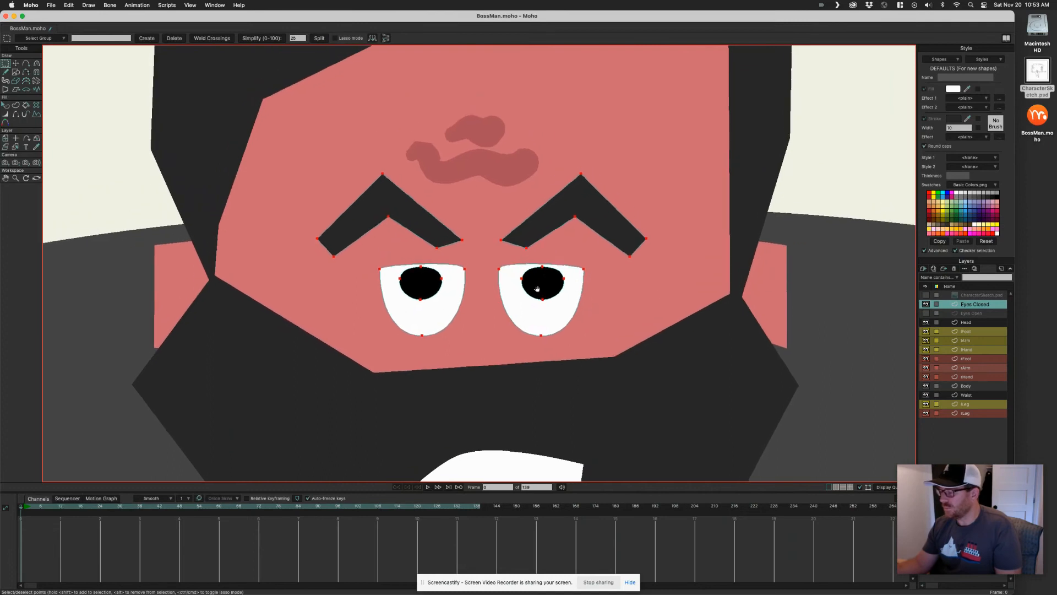
left_click_drag(374, 164, 404, 223)
key("x")
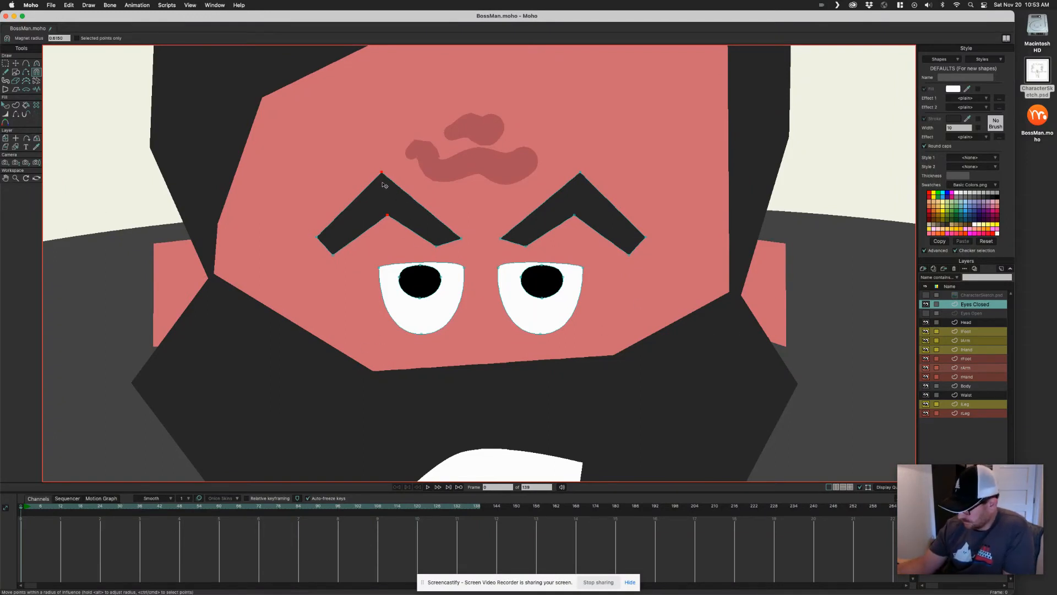
key("c")
key("x")
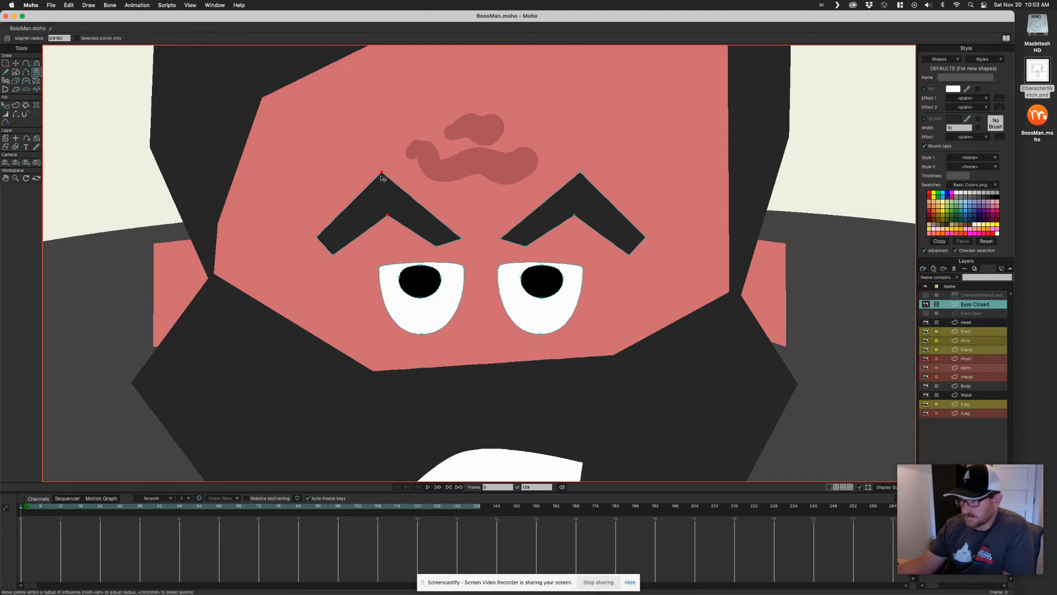
left_click_drag(447, 198, 279, 245)
left_click(452, 187)
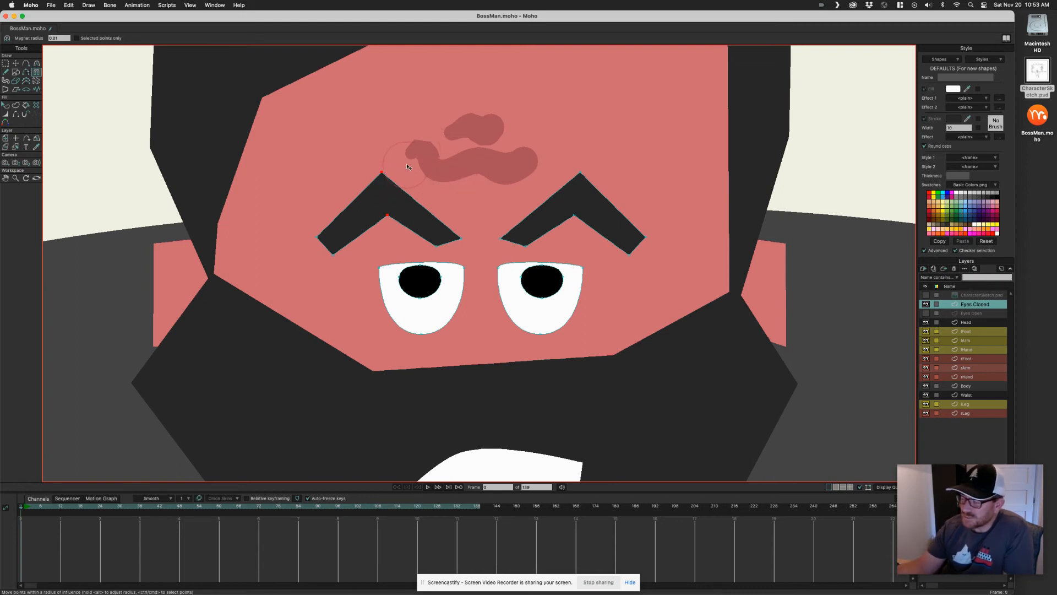
left_click_drag(415, 160, 421, 160)
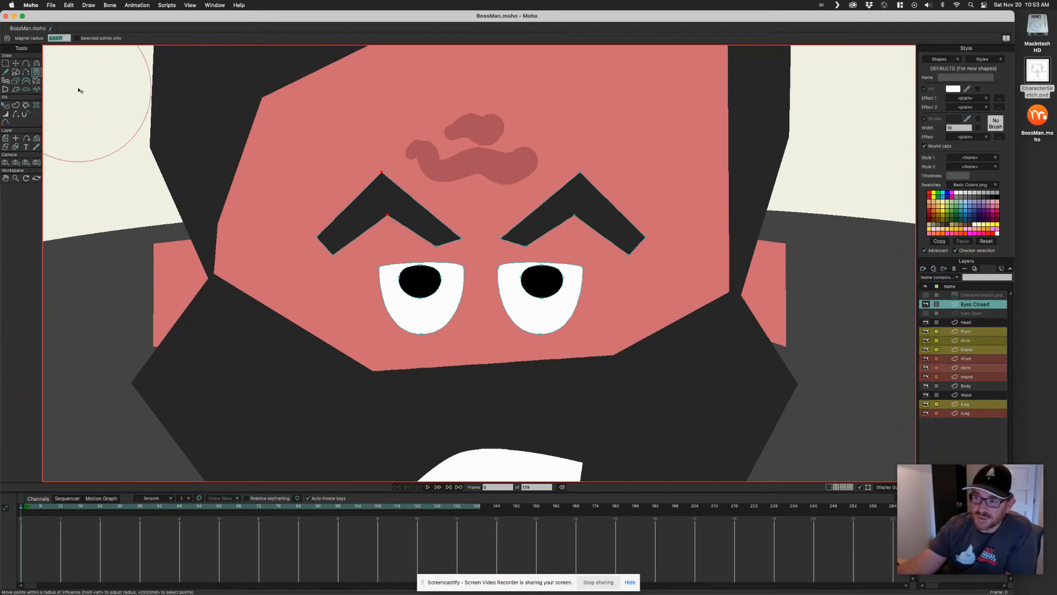
left_click(448, 168)
left_click_drag(449, 167, 387, 237)
left_click_drag(386, 206, 386, 244)
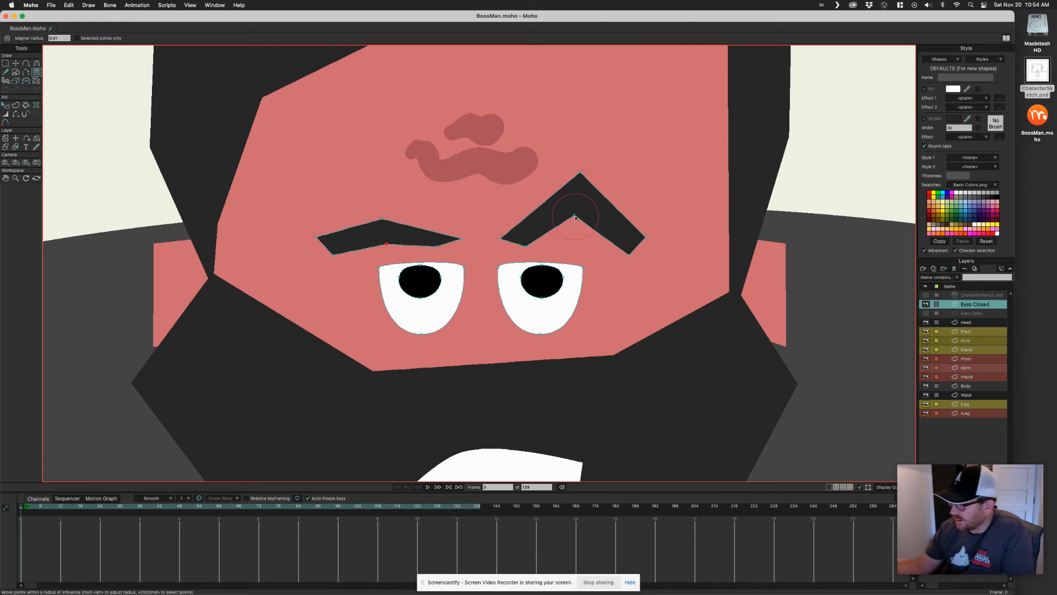
left_click_drag(576, 218, 576, 234)
left_click_drag(580, 175, 573, 203)
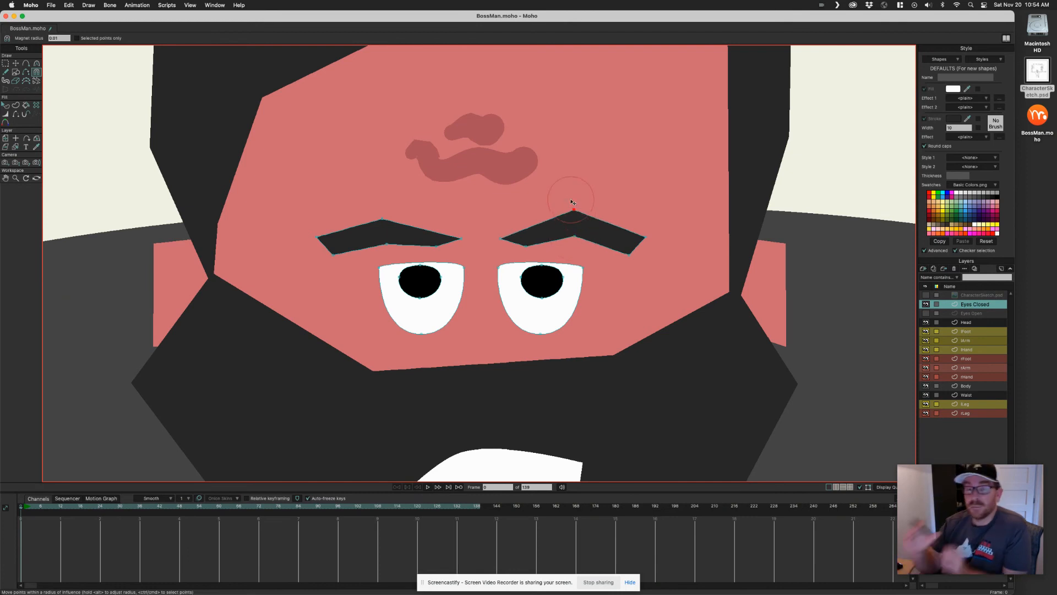
Pull both eyebrows' peak and inner points upward with the Magnet tool to arch them again
left_click_drag(386, 222, 385, 202)
left_click_drag(390, 244, 390, 234)
left_click_drag(574, 212, 573, 203)
left_click_drag(575, 238, 575, 230)
left_click_drag(575, 204, 576, 197)
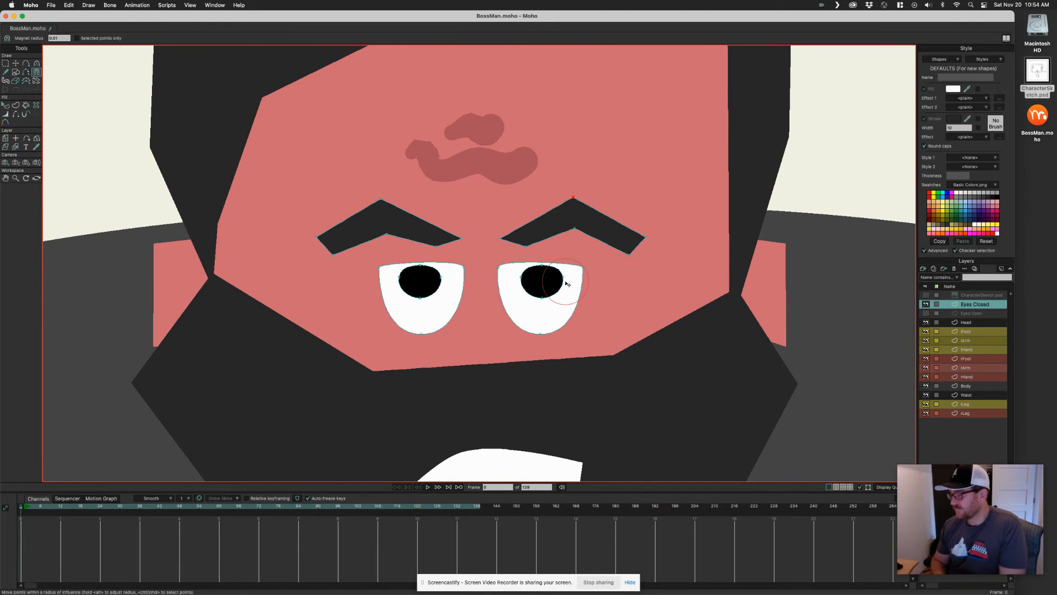
key("XF86AudioLowerVolume")
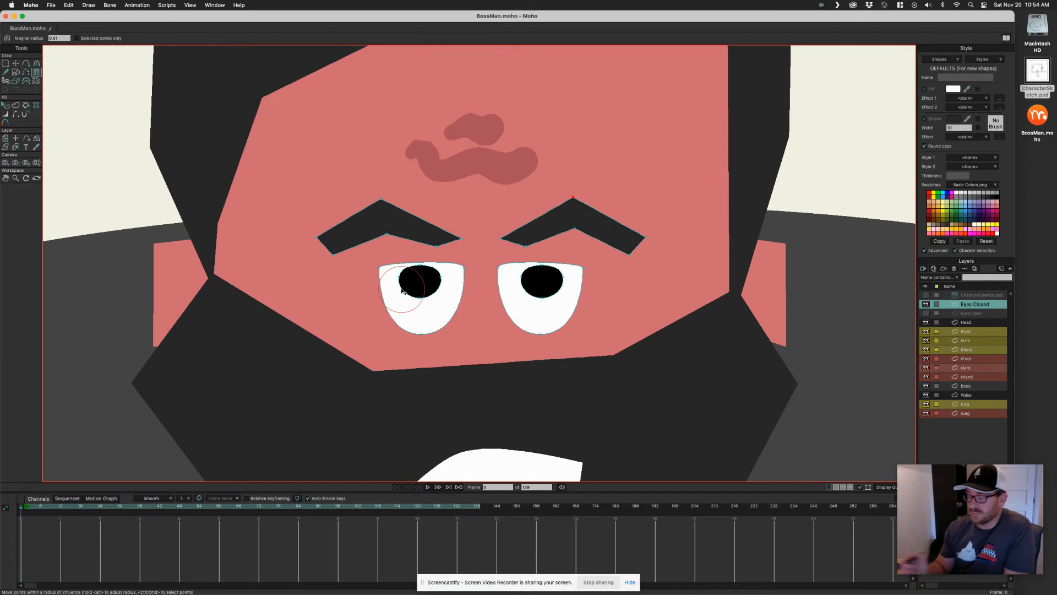
Select all points of both open eyes on the Eyes Closed layer and delete them
key("t")
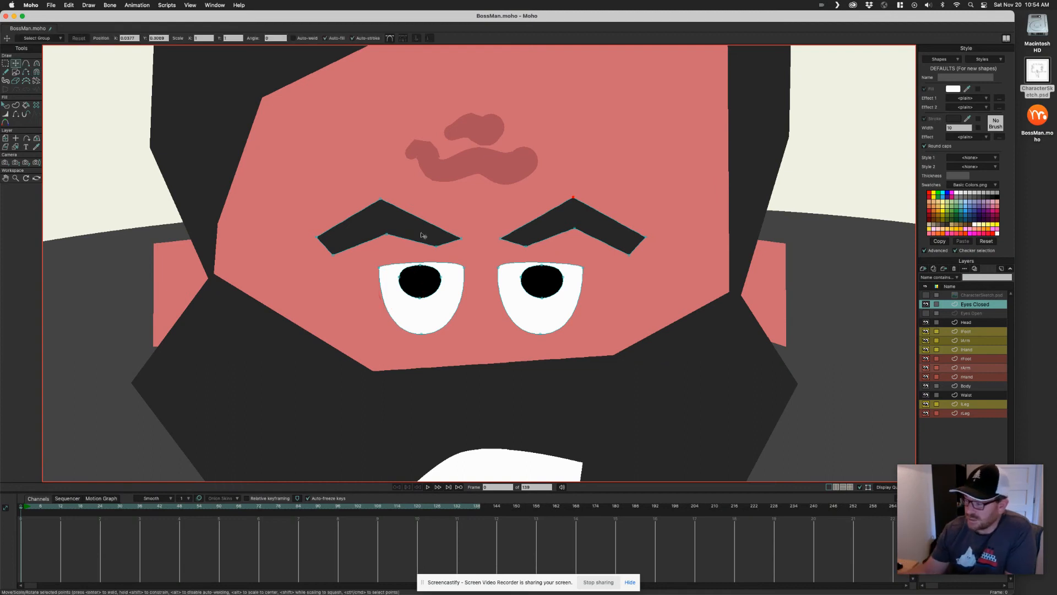
left_click(424, 281)
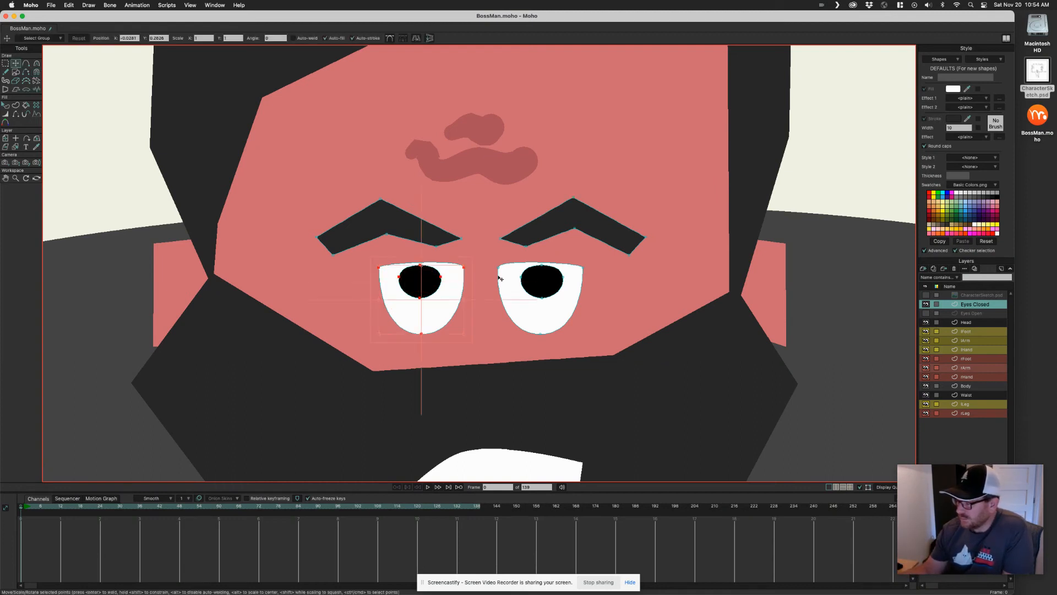
left_click(541, 278, "shift")
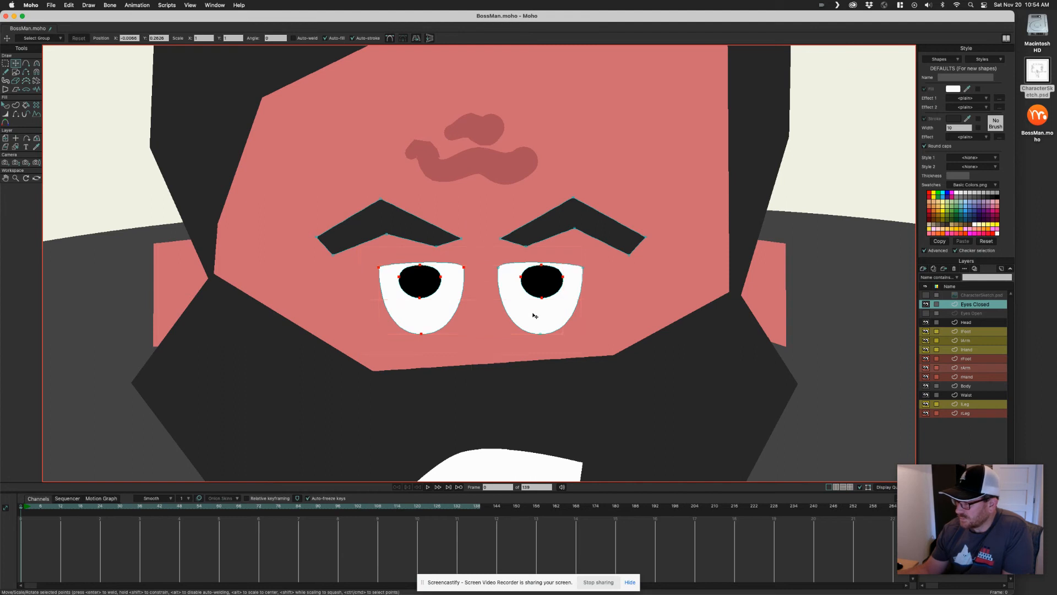
key("Delete")
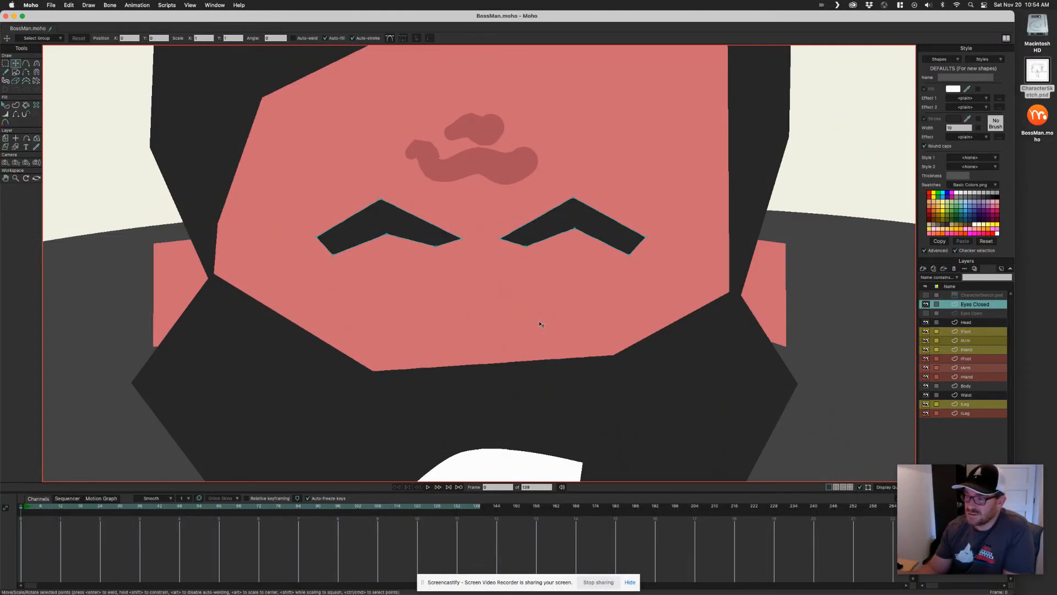
Draw a horizontal line under the left eyebrow and stroke it as the closed left eye
left_click(26, 64)
left_click_drag(455, 264, 356, 261)
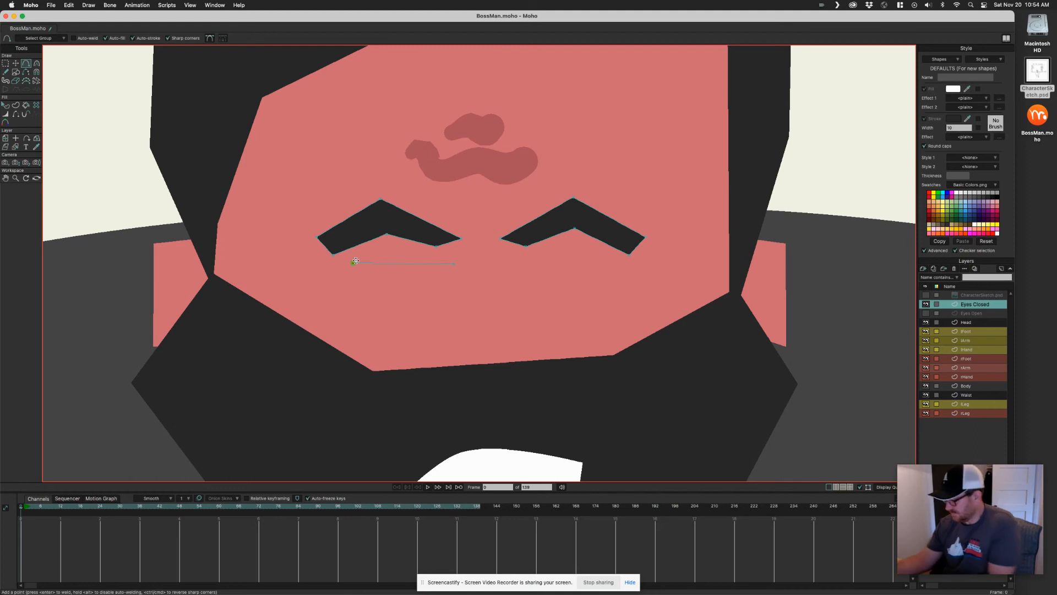
key("p")
left_click(427, 263)
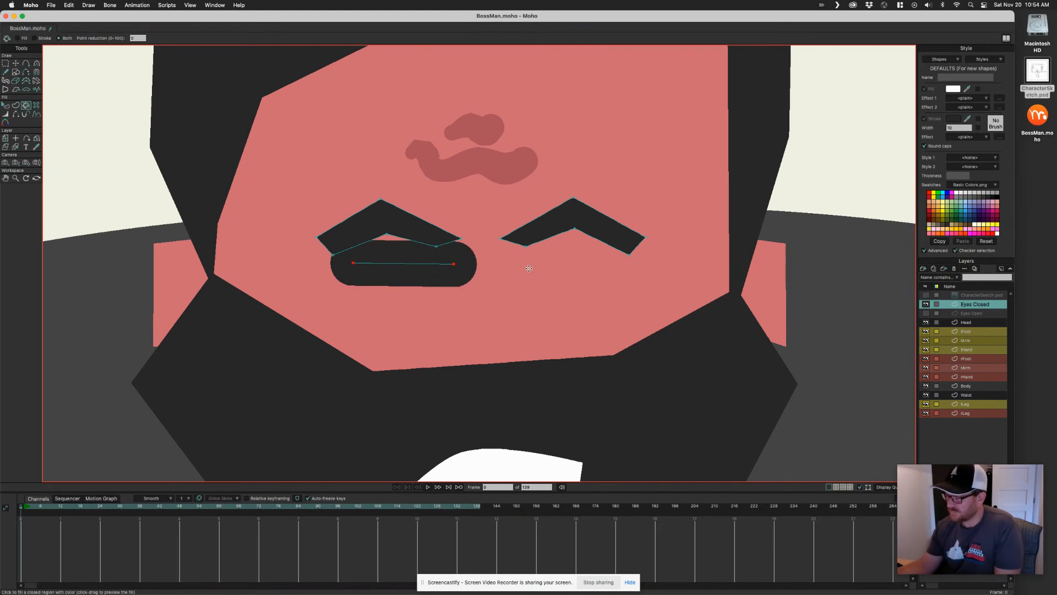
Select the closed-eye shape and reduce its stroke width
key("q")
left_click(448, 267)
left_click(955, 127)
key("Return")
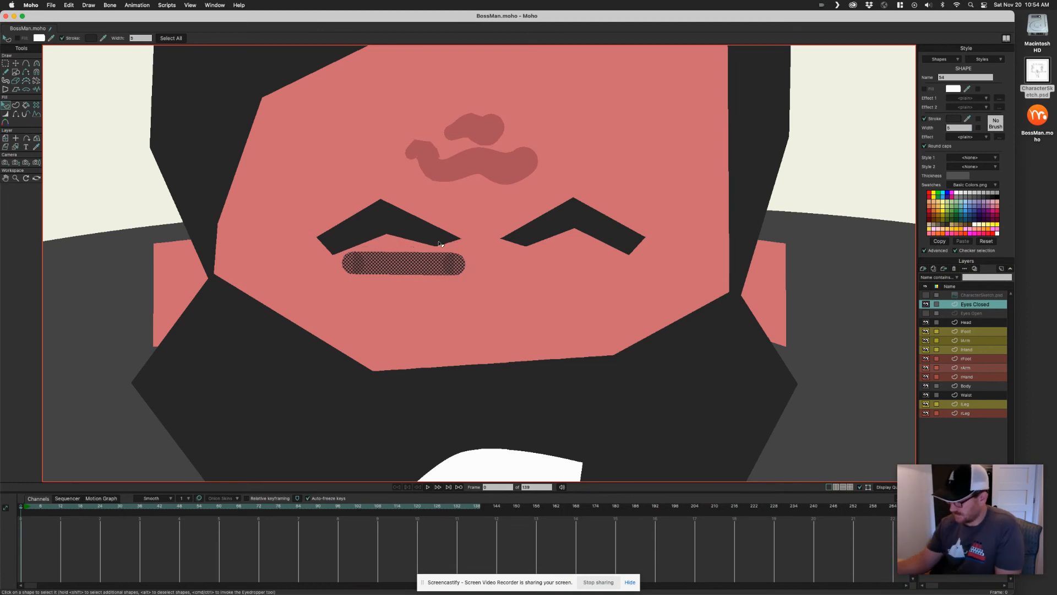
Shorten the closed-eye line by moving both of its end points inward
key("t")
left_click(447, 262)
left_click_drag(455, 265, 449, 266)
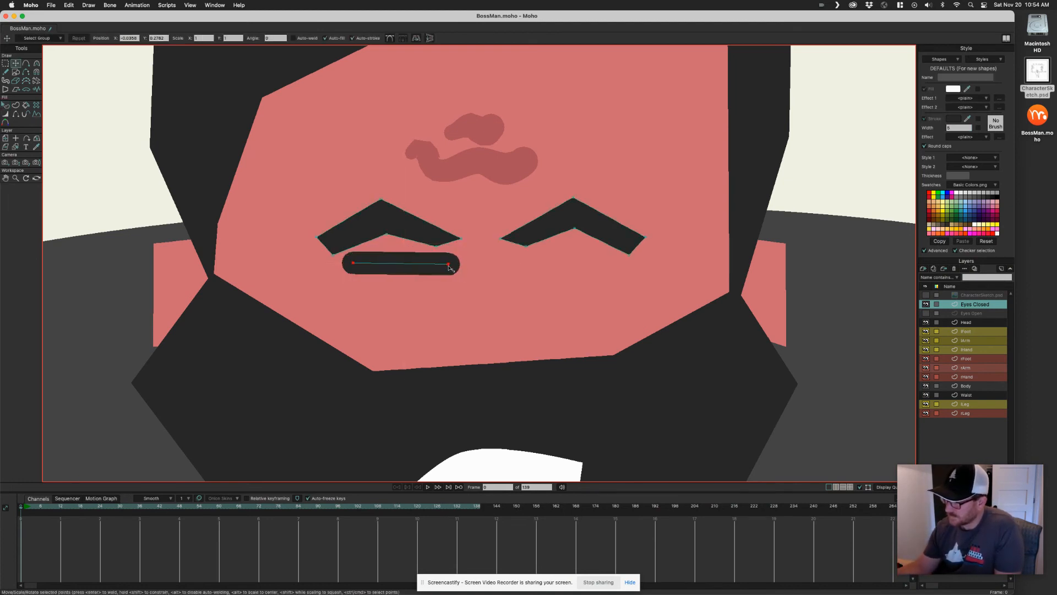
left_click_drag(353, 263, 368, 263)
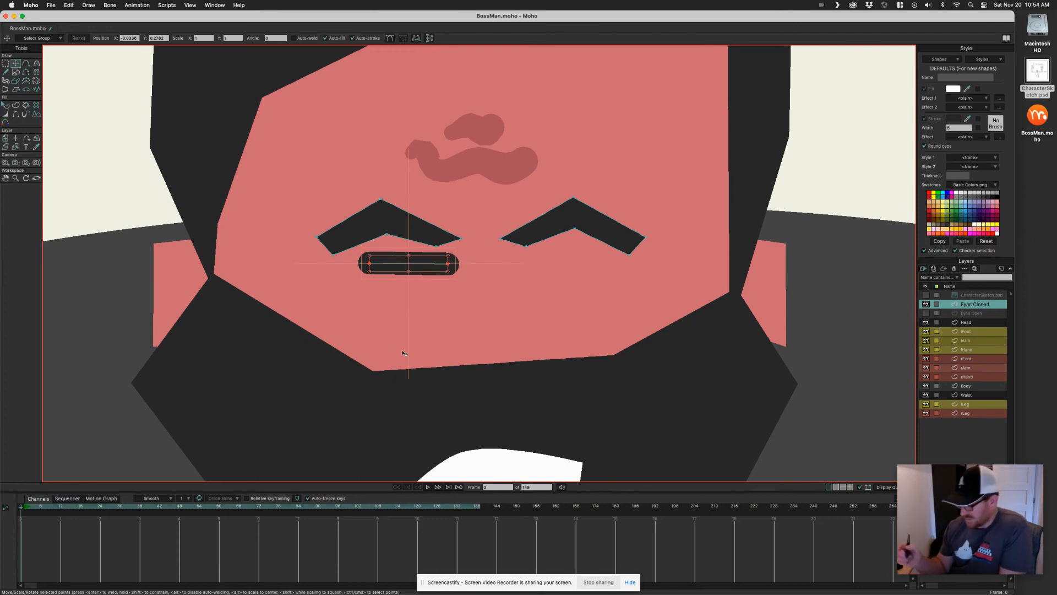
Extend the closed-eye line with a segment angled down and back under its outer end
left_click(369, 264)
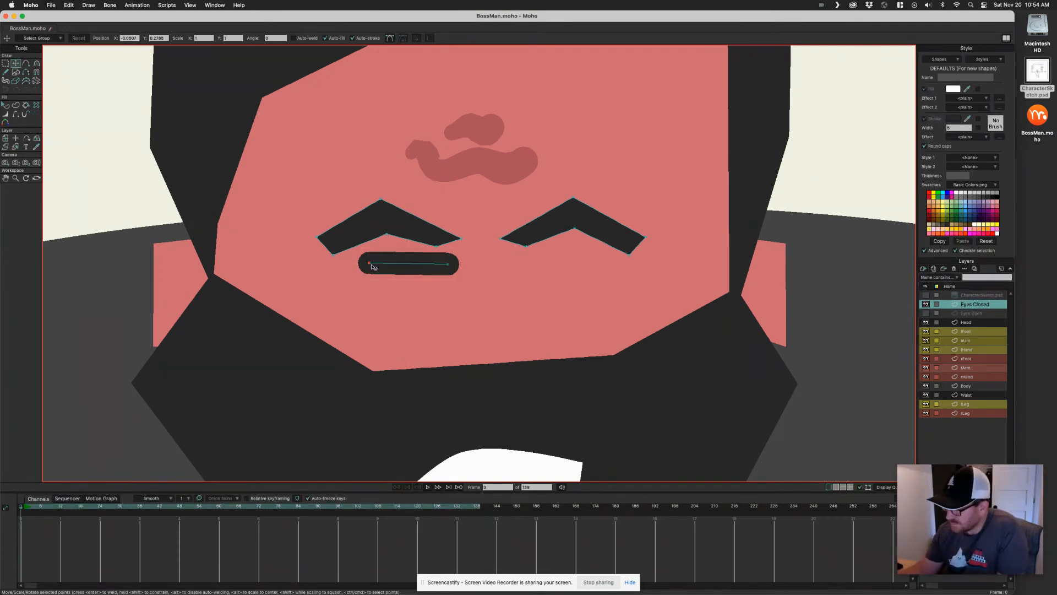
mouse_move(370, 265)
left_mouse_down()
mouse_move(380, 287)
mouse_move(409, 283)
left_mouse_up()
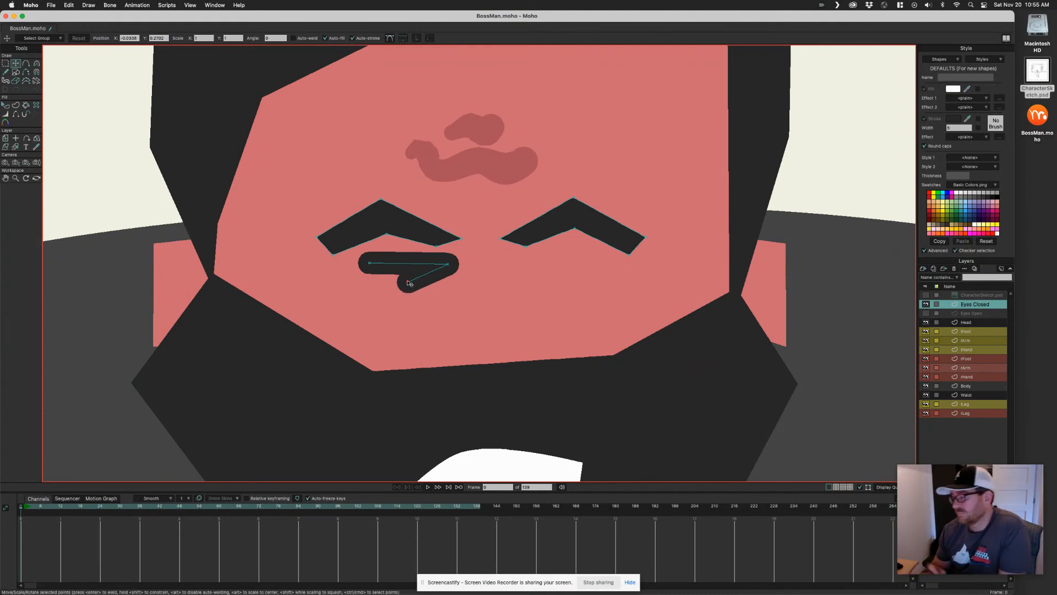
left_click(428, 261)
left_click(427, 273, "shift")
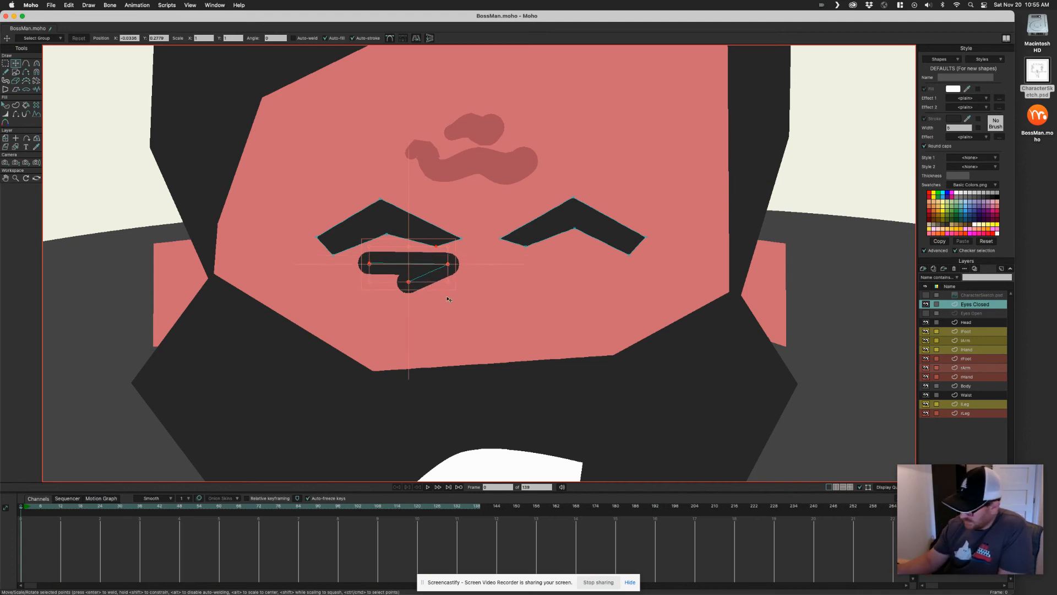
Flip a copy of the closed-eye line horizontally and move it under the right eyebrow
key("g")
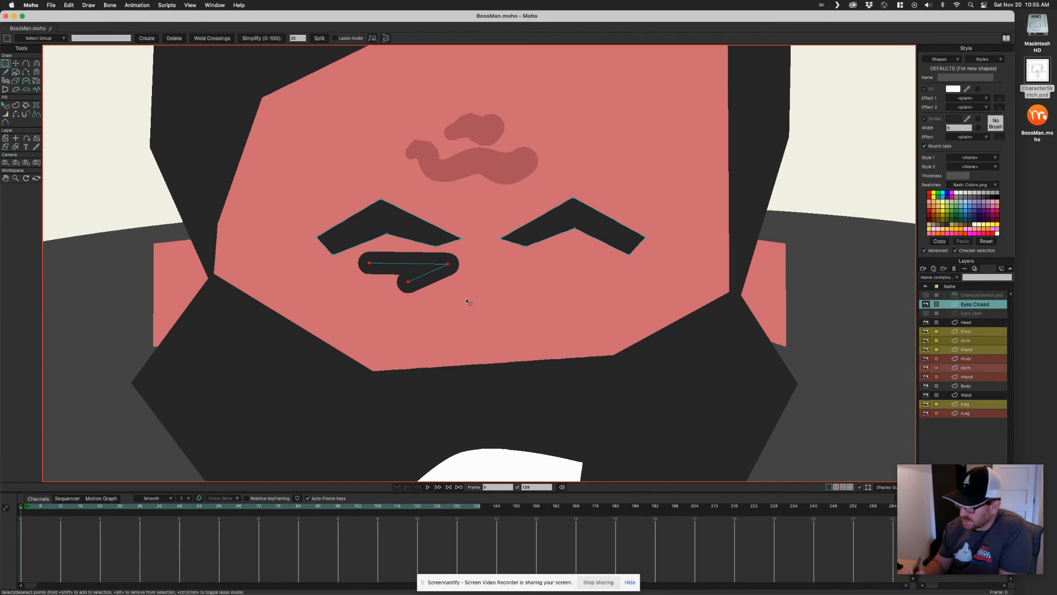
key("t")
left_click(417, 39)
left_click_drag(407, 270, 557, 270)
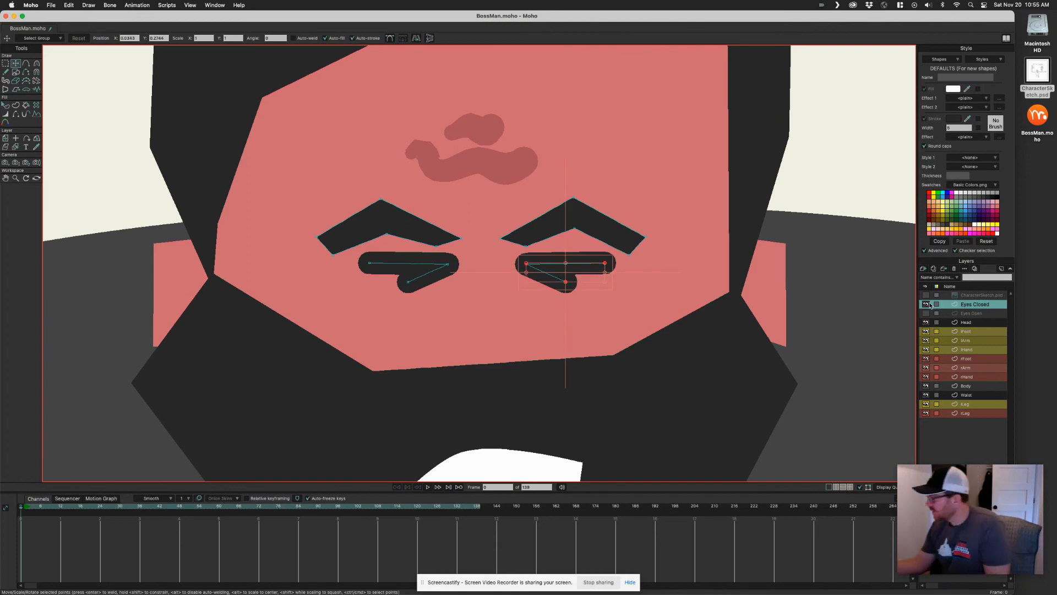
Show the Eyes Open layer for reference and move both closed-eye lines slightly lower
left_click(926, 304)
left_click(926, 313)
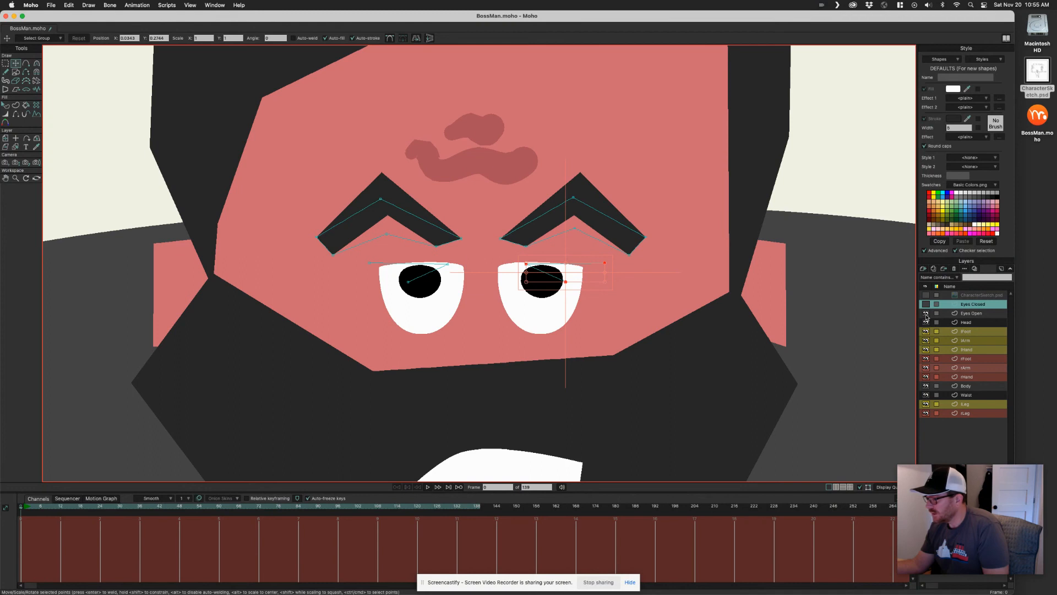
left_click(926, 304)
left_click(927, 304)
left_click(927, 304)
left_click(926, 304)
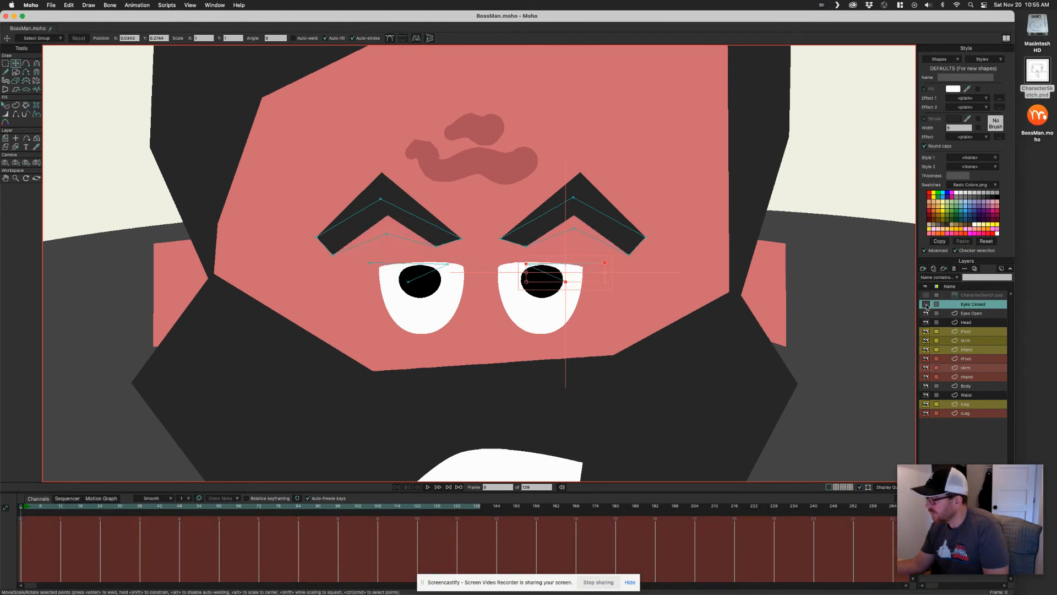
left_click(926, 304)
left_click_drag(365, 260, 626, 299)
left_click_drag(442, 267, 443, 276)
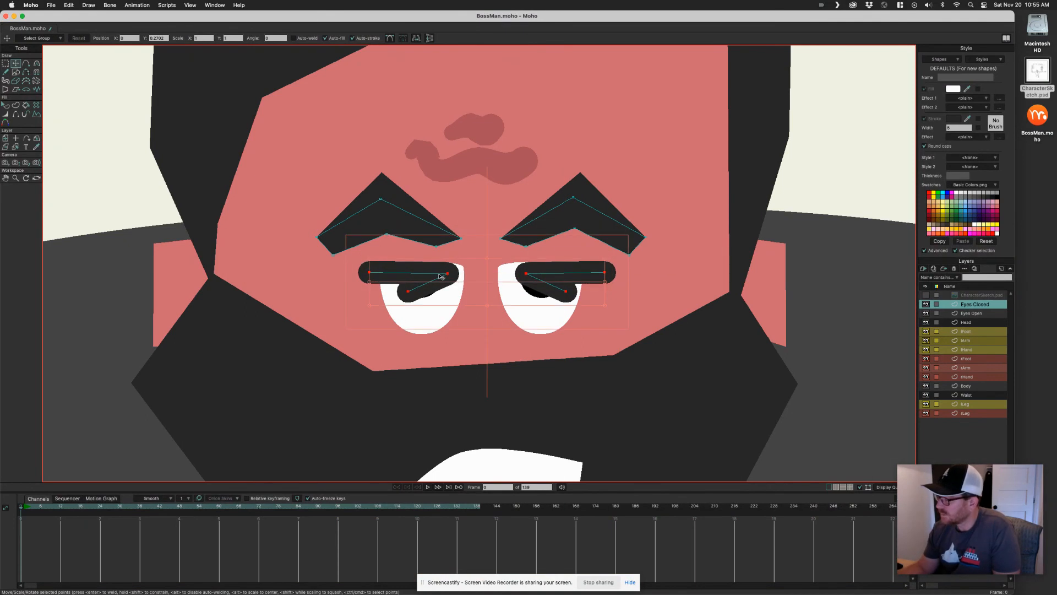
Toggle the Eyes Closed layer's visibility to compare it against the open eyes
left_click(927, 304)
left_click(926, 306)
left_click(925, 306)
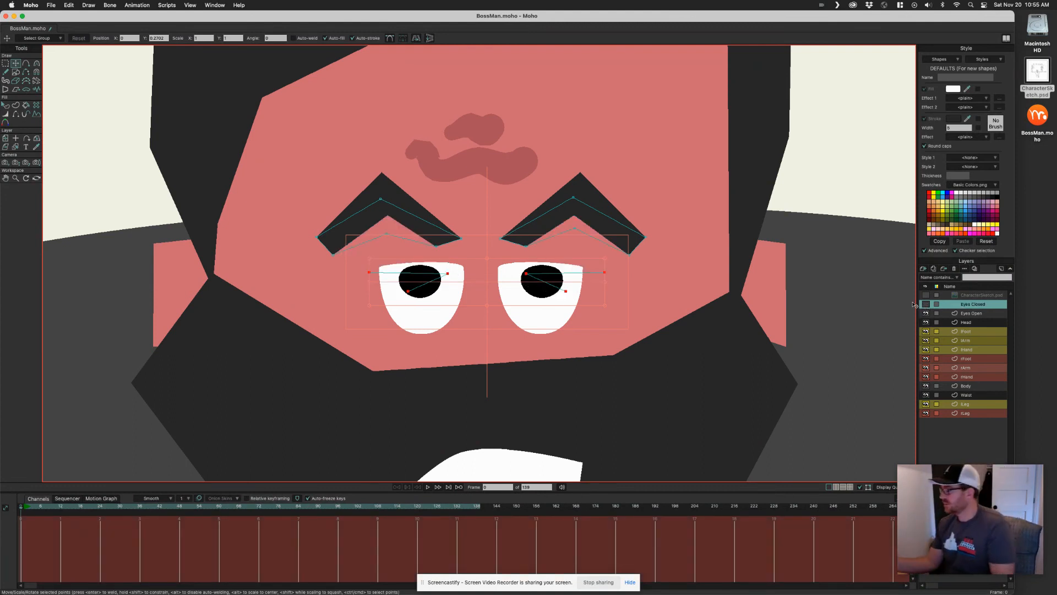
left_click(925, 304)
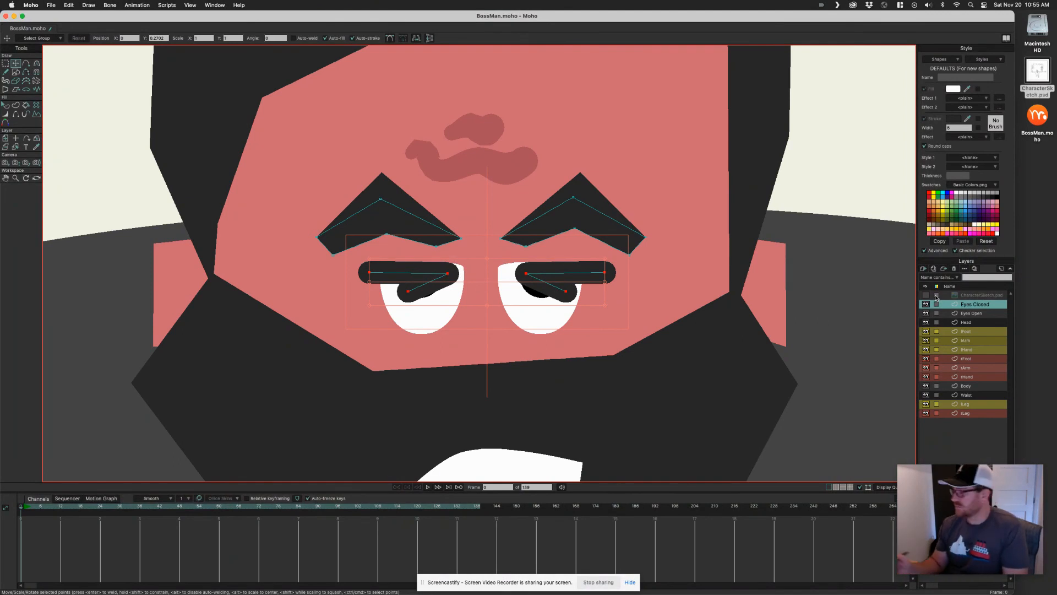
Group the Eyes Closed and Eyes Open layers together into one new group
left_click(973, 313, "shift")
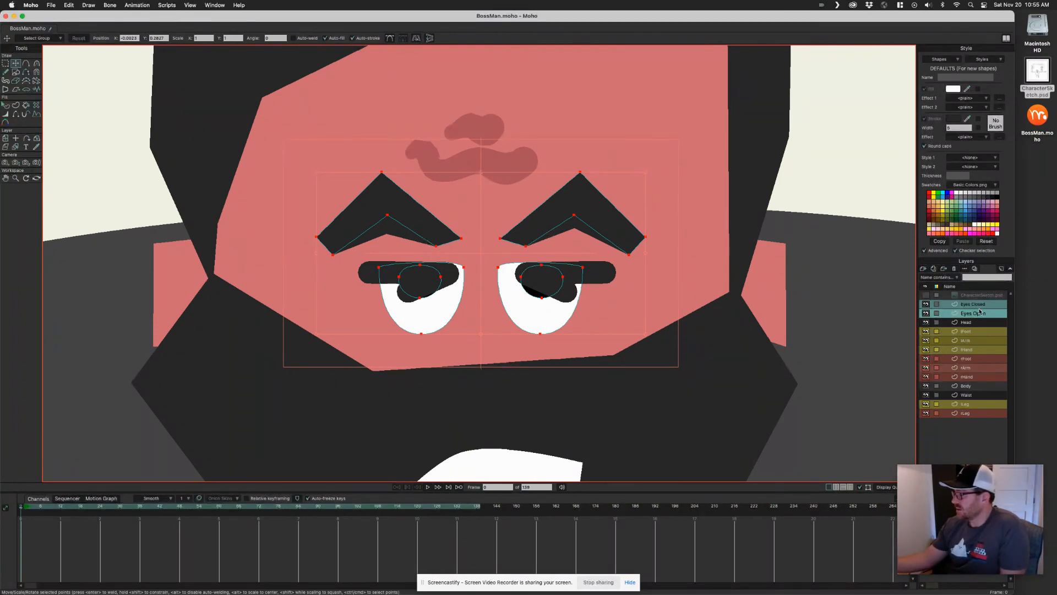
left_click(925, 270)
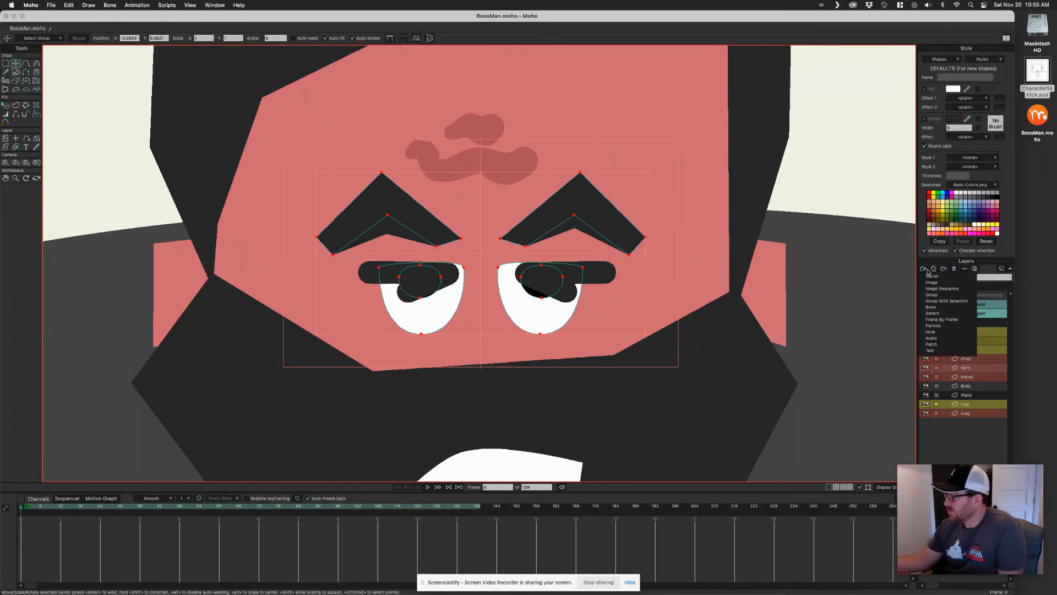
left_click(963, 302)
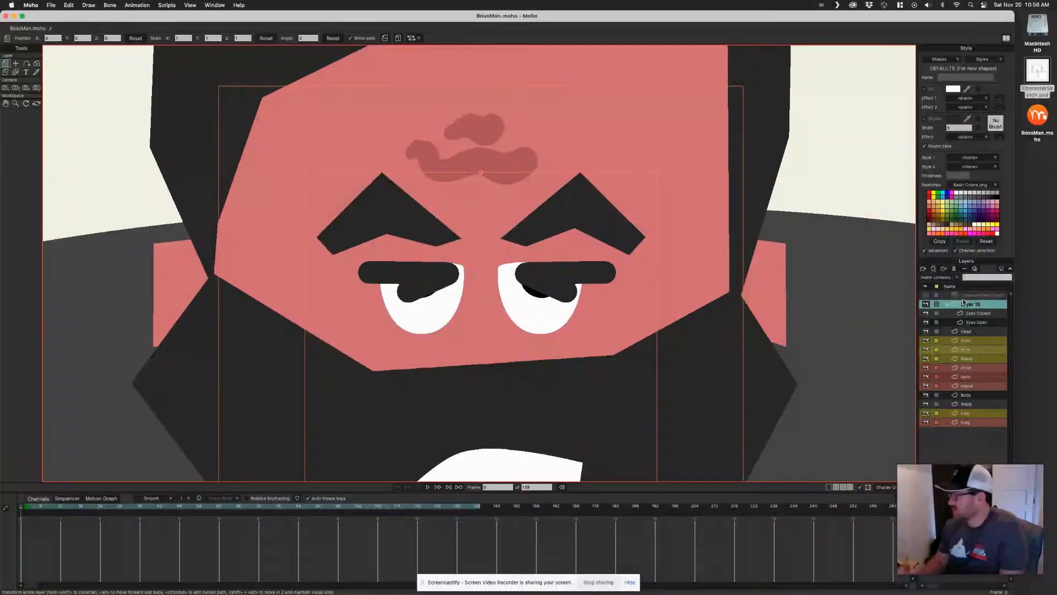
Rename the new group layer to Eyes
double_click(972, 305)
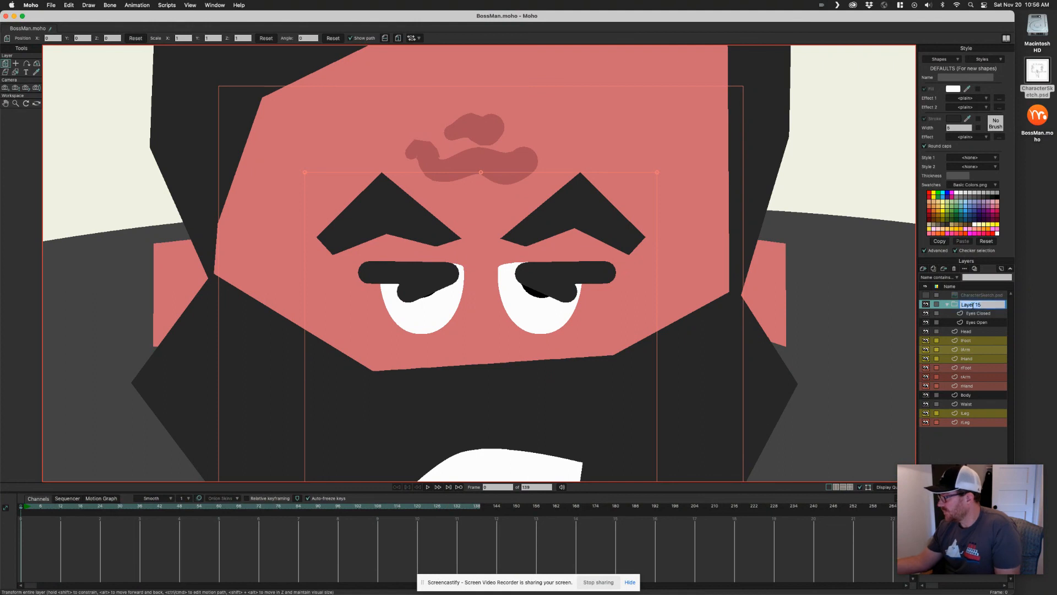
type("Eyes")
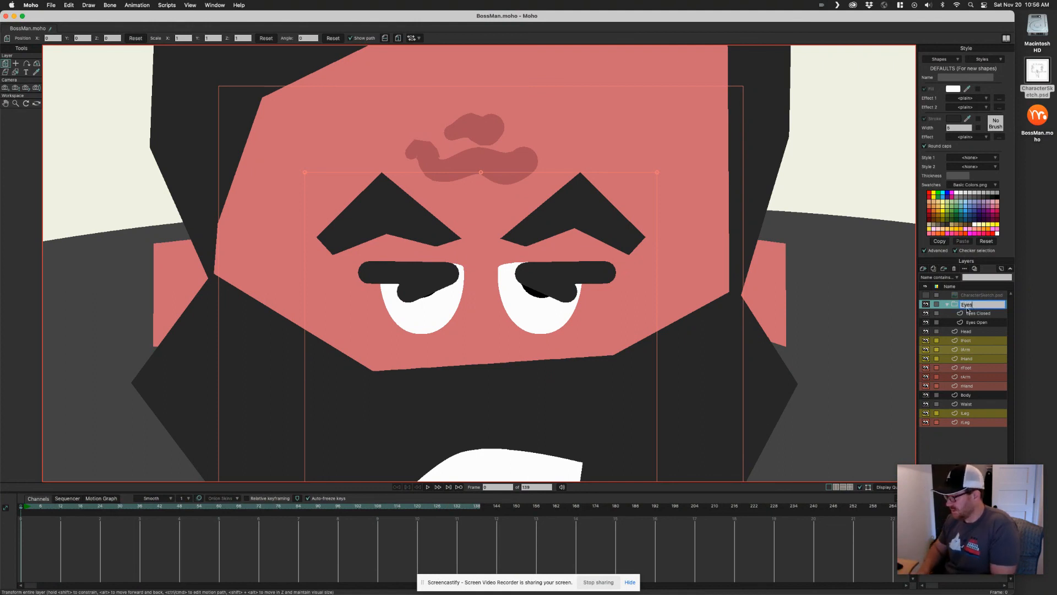
key("Return")
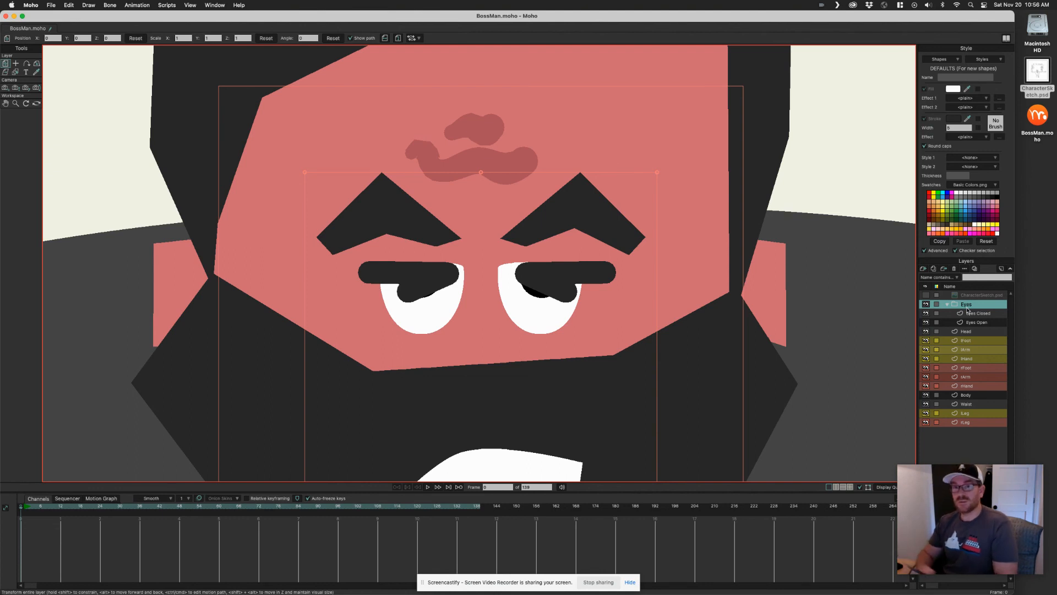
Convert the Eyes group into a switch layer and make Eyes Open its active child
right_click(985, 304)
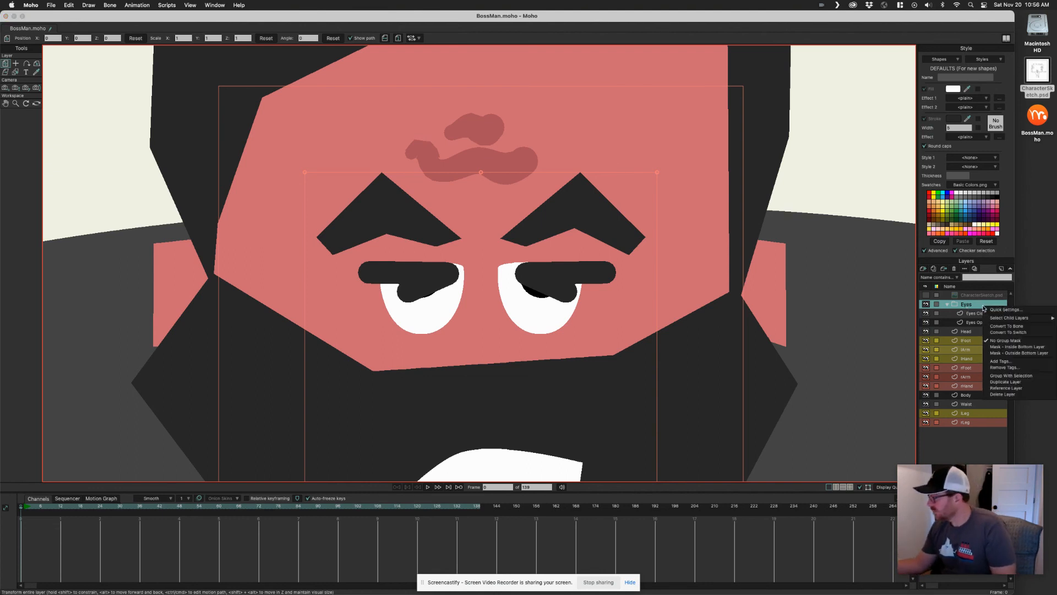
left_click(1017, 332)
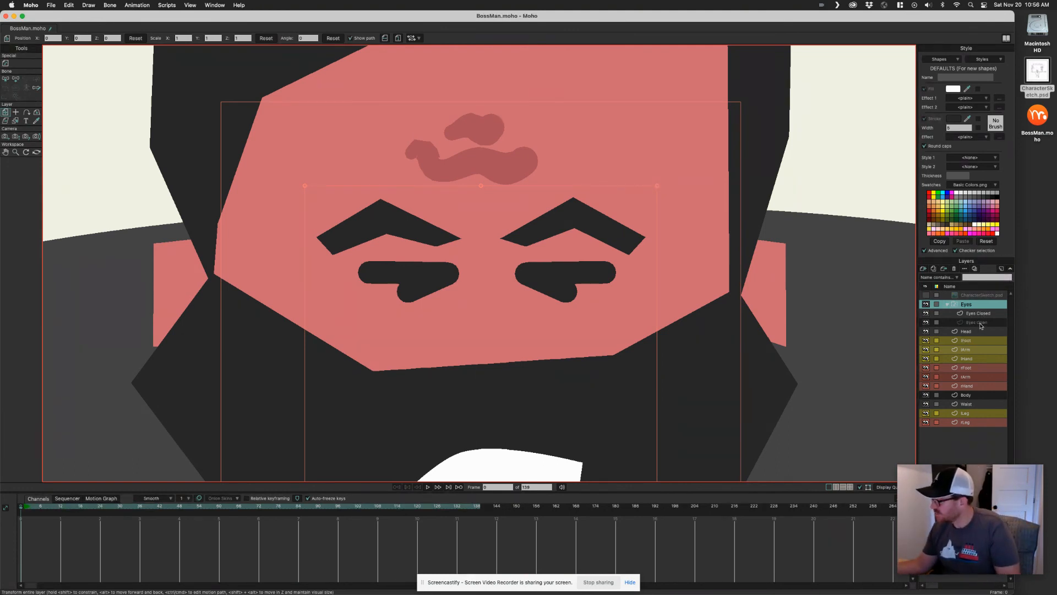
left_click(977, 315)
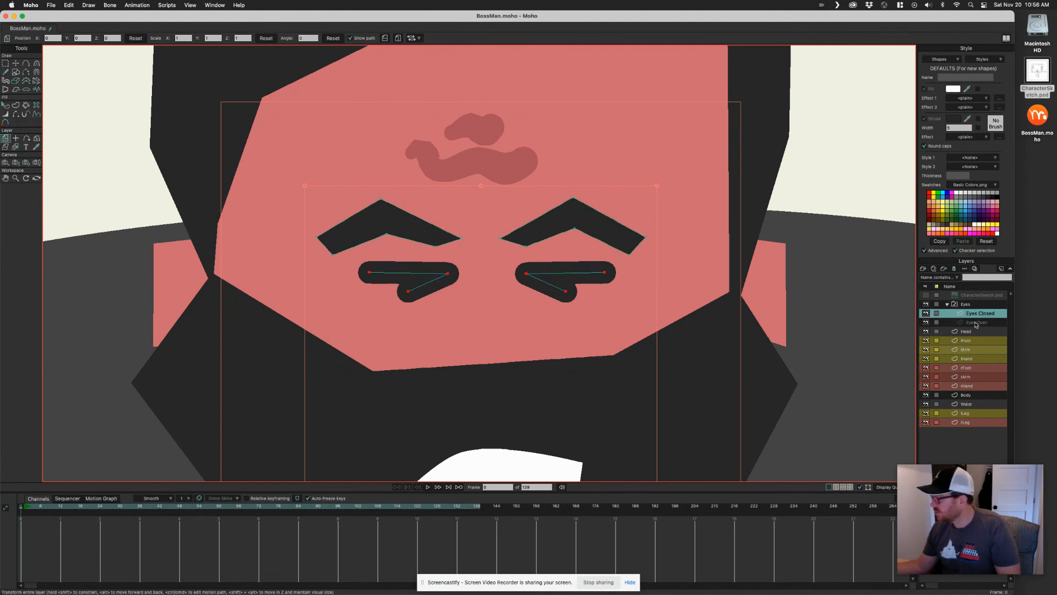
left_click(976, 323)
left_click(981, 314)
left_click(983, 324)
right_click(985, 324)
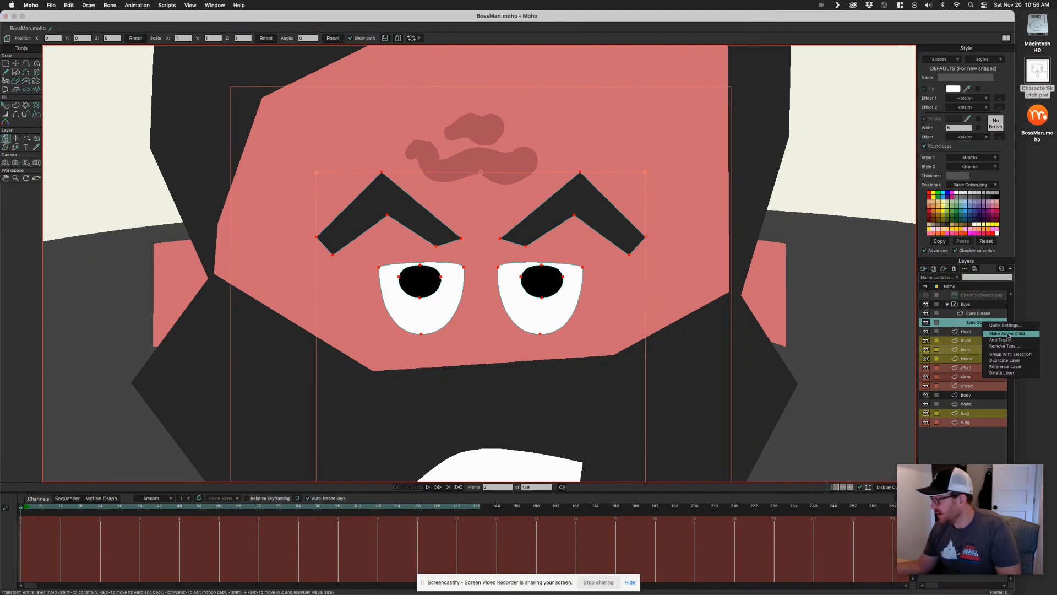
left_click(1007, 334)
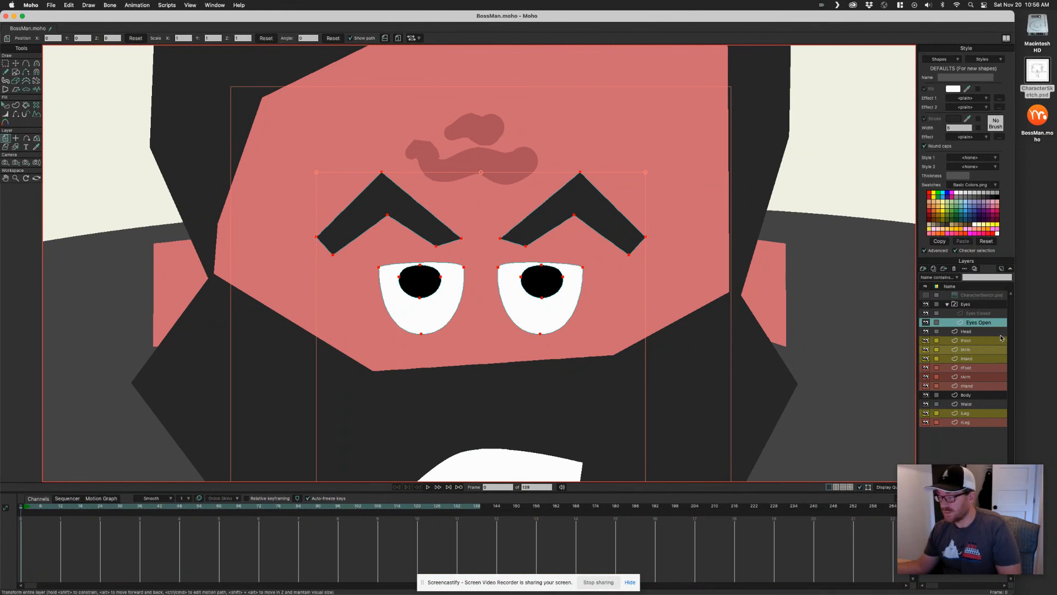
Switch the Eyes layer between Eyes Closed and Eyes Open to test both states
left_click(980, 305)
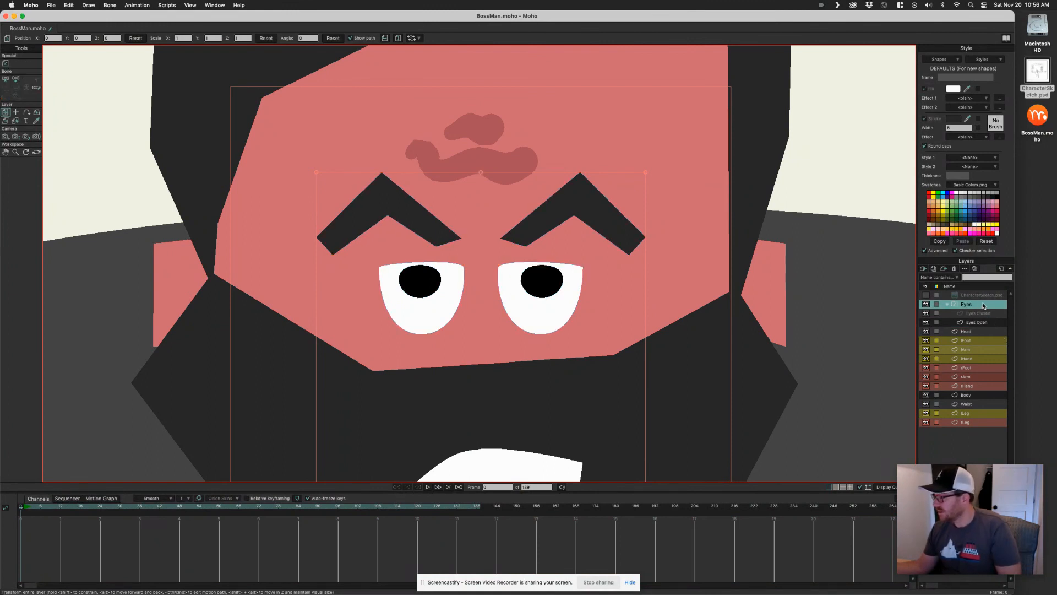
right_click(980, 307)
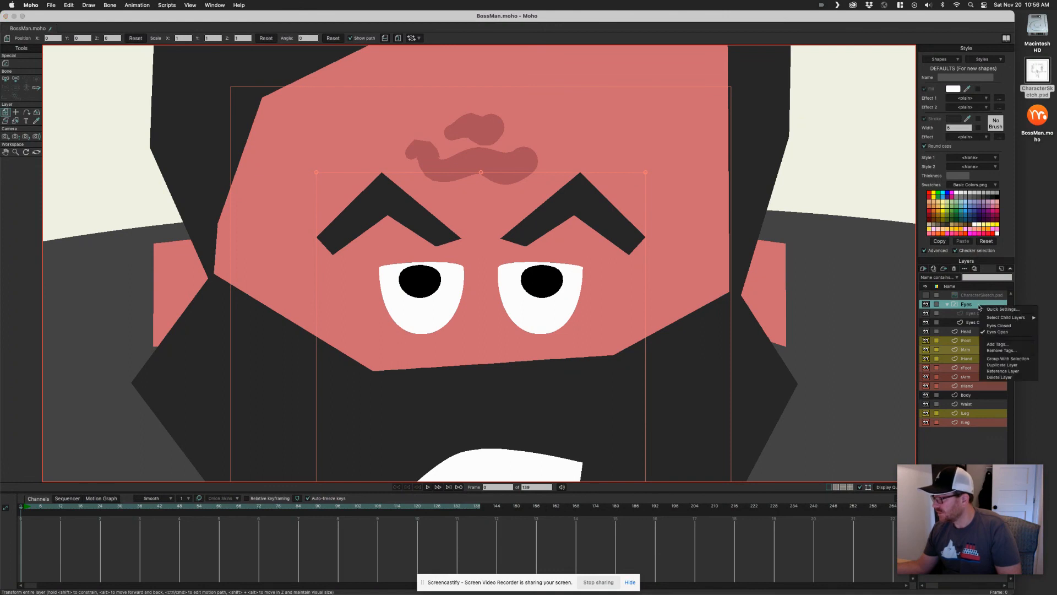
left_click(1002, 326)
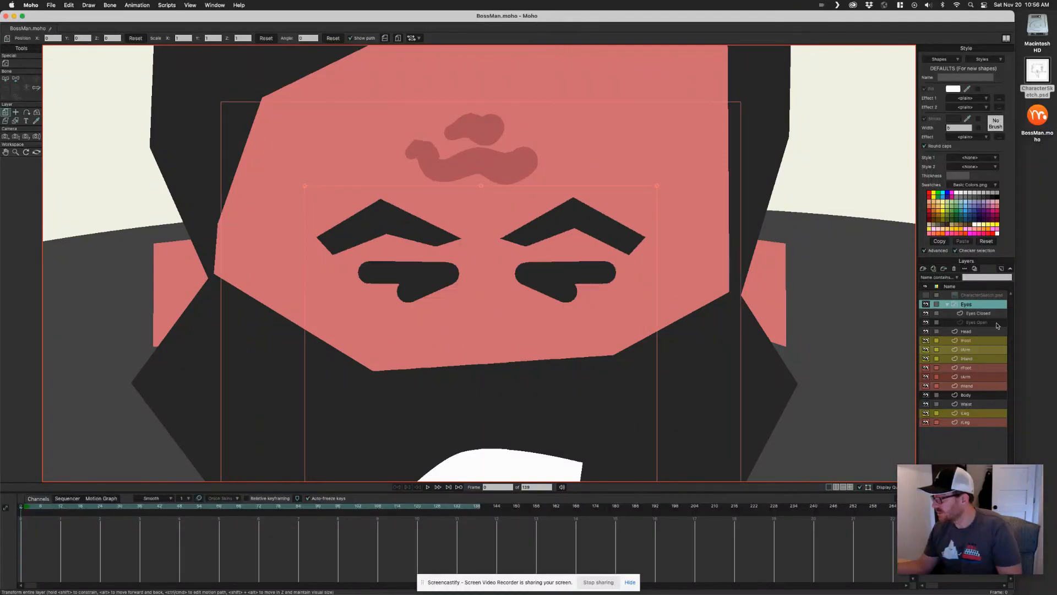
right_click(984, 308)
left_click(1002, 335)
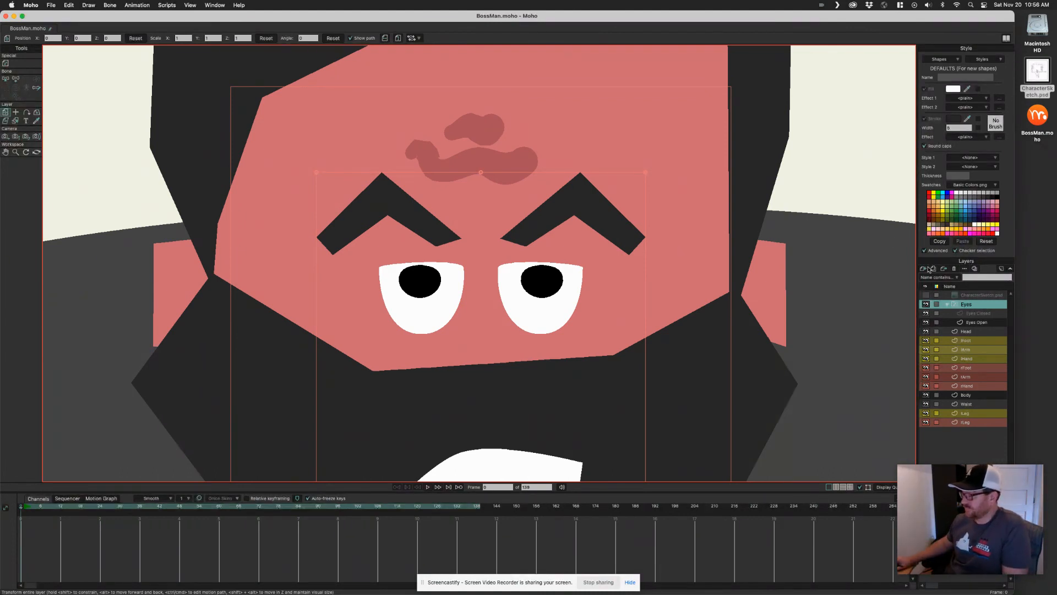
Zoom out to view the whole character
scroll(572, 333, "down", 10)
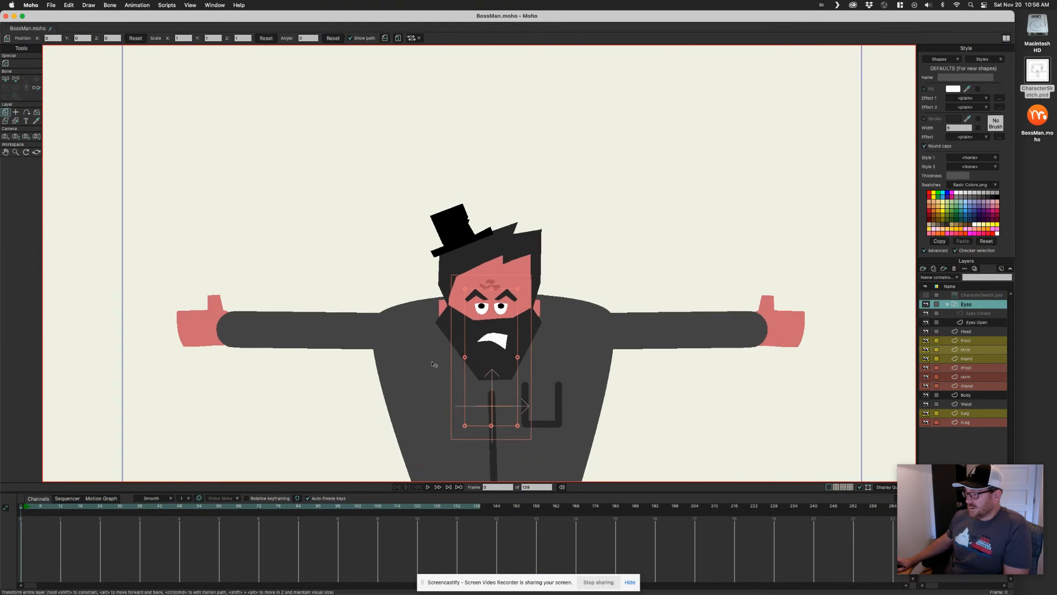
left_click_drag(510, 381, 510, 335)
scroll(540, 337, "down", 3)
scroll(431, 340, "up", 2)
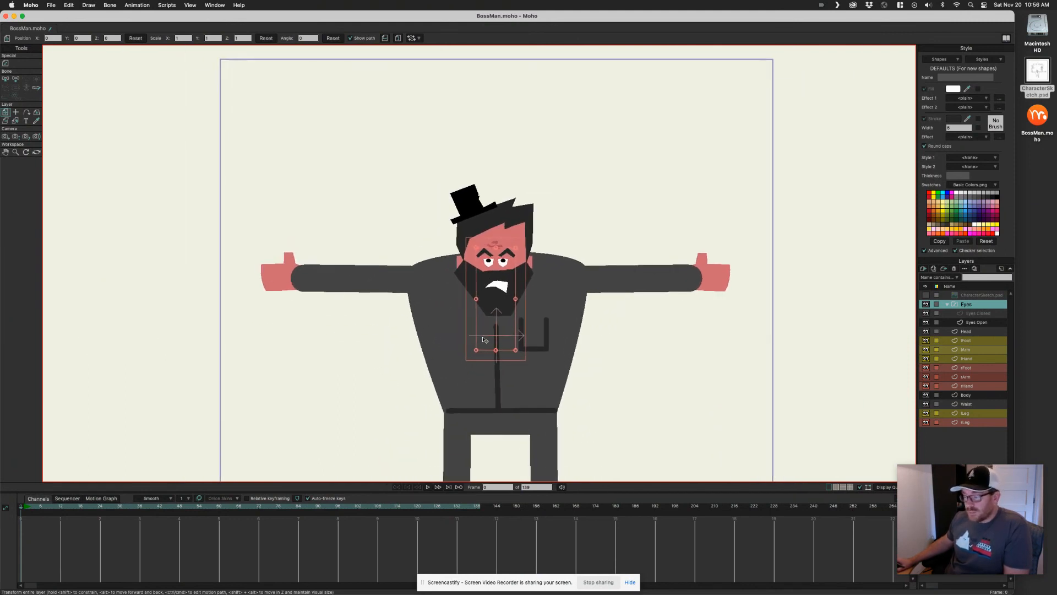
scroll(483, 339, "down", 4)
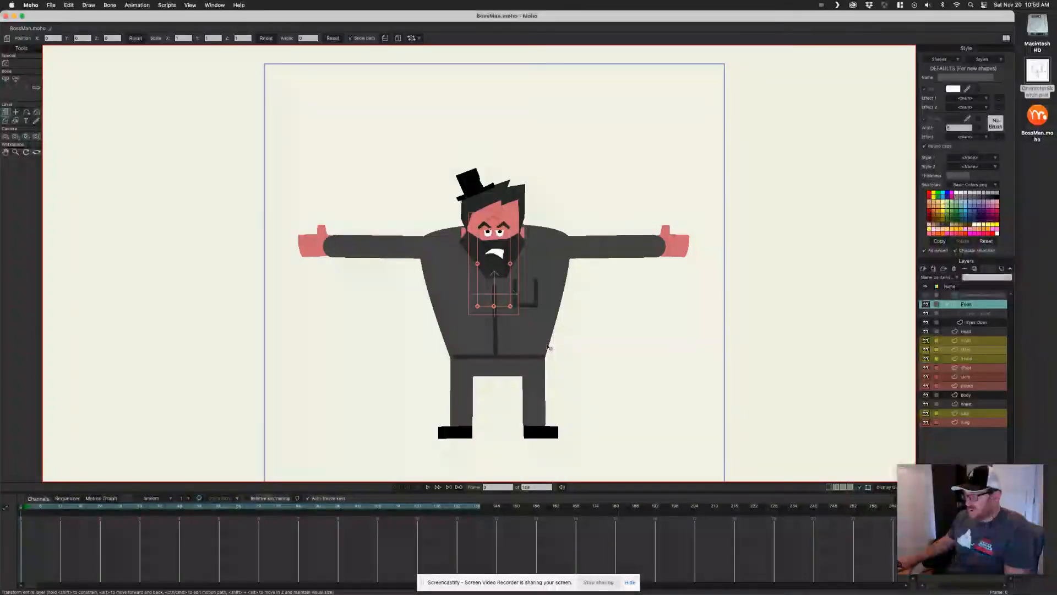